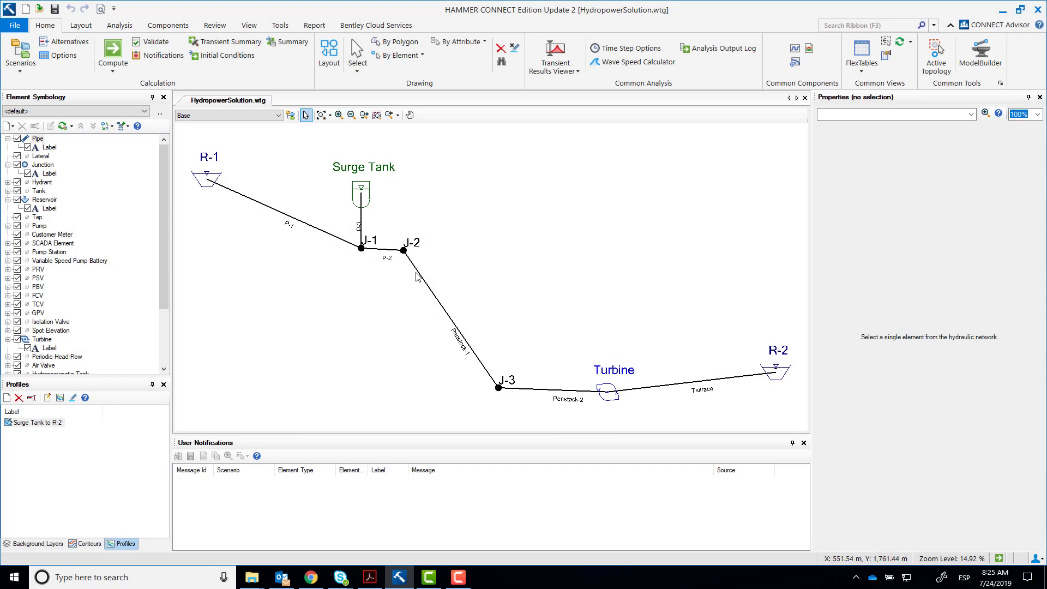
Highlight the Surge Tank to R-2 path, review its elevation profile graph, then close it.
click(76, 399)
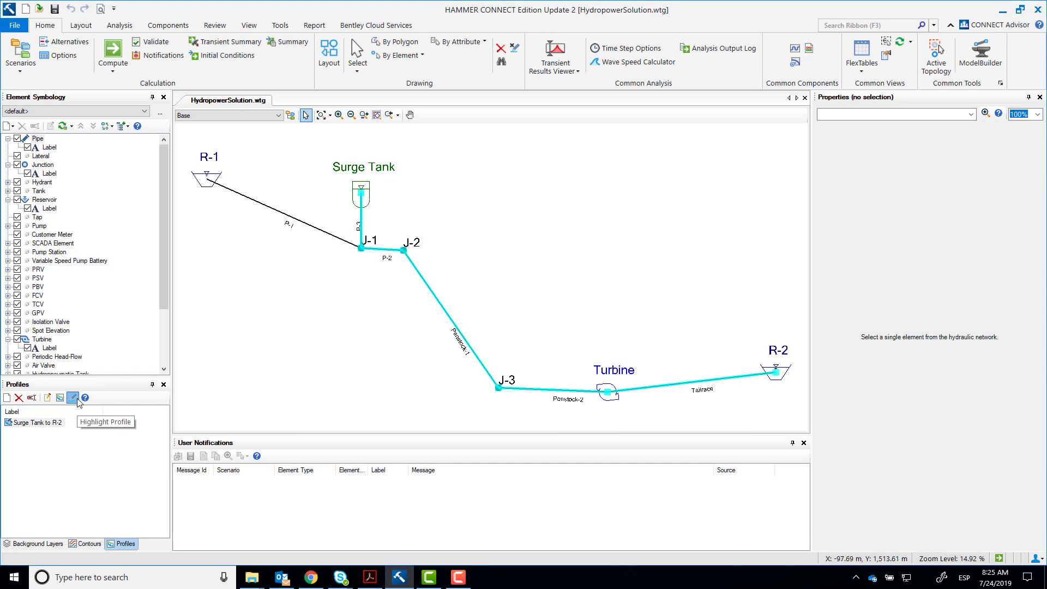
double_click(43, 424)
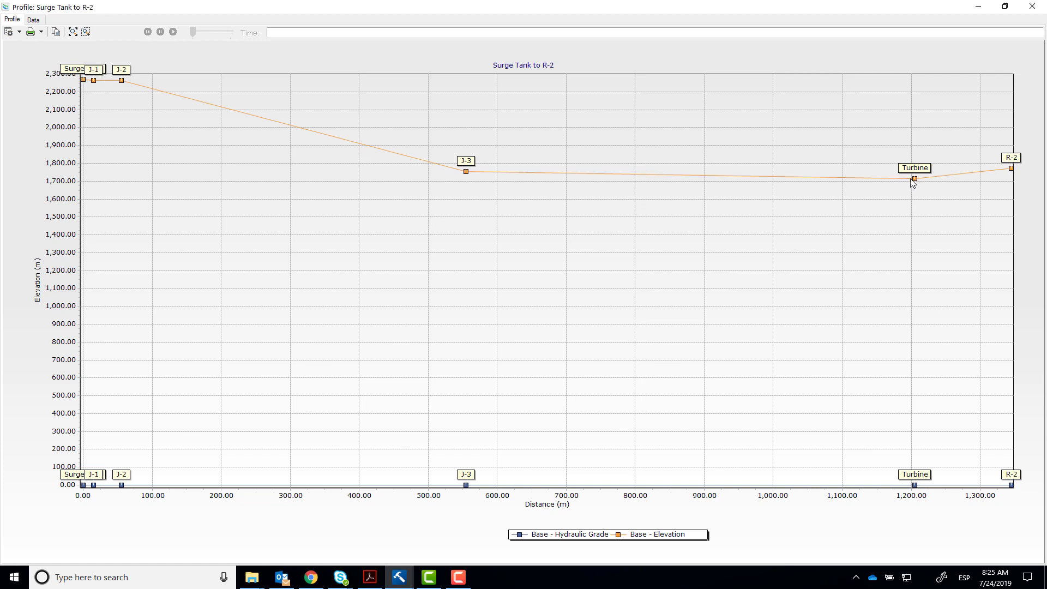
click(1032, 6)
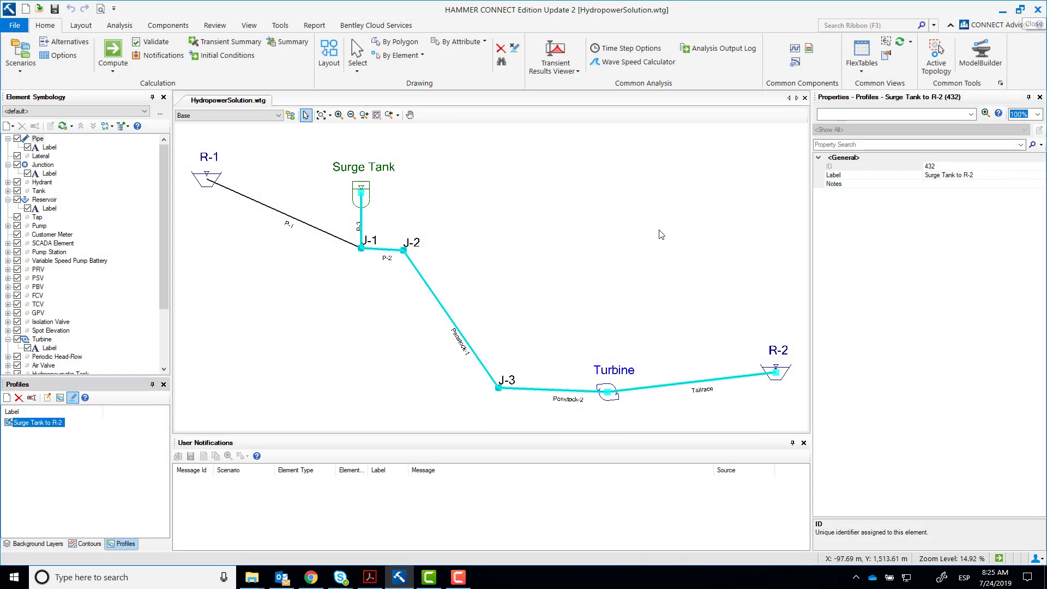
Clear the profile highlighting and check the Surge Tank's operating range type, initial and maximum elevations.
click(73, 398)
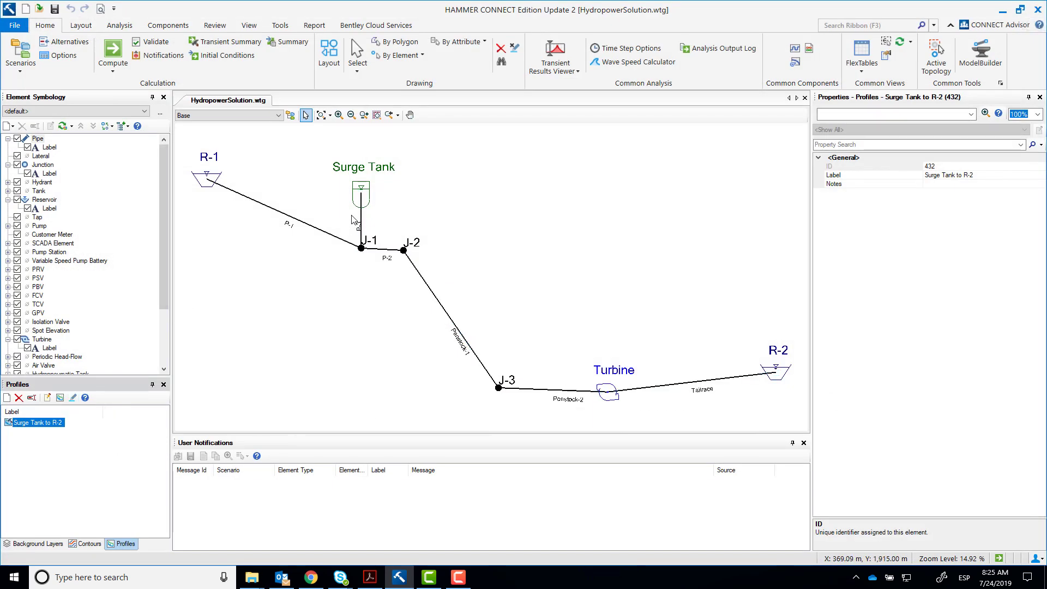
click(361, 194)
scroll(1044, 254, down, 3)
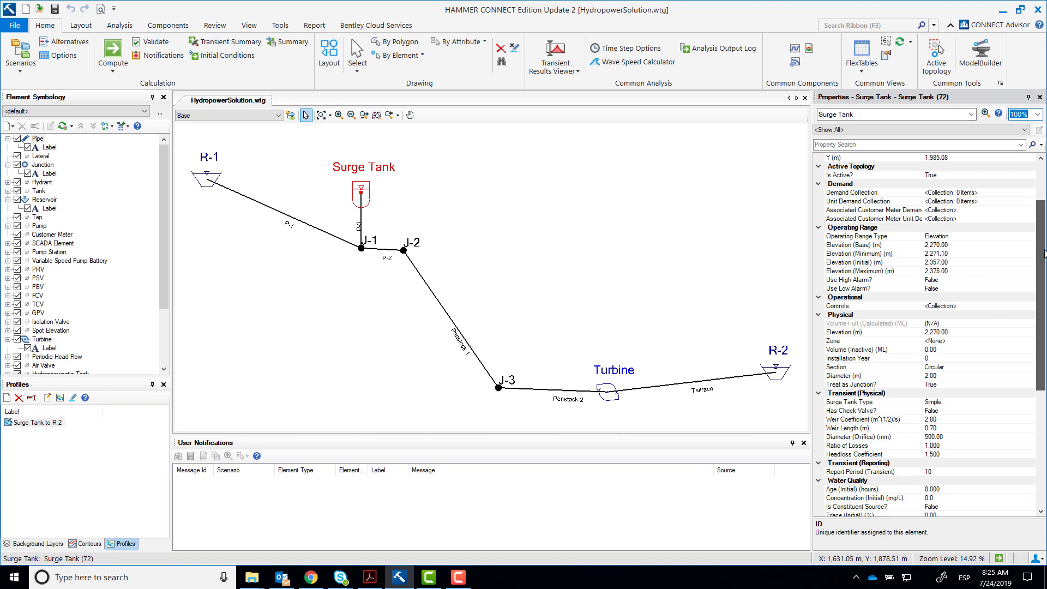
click(956, 237)
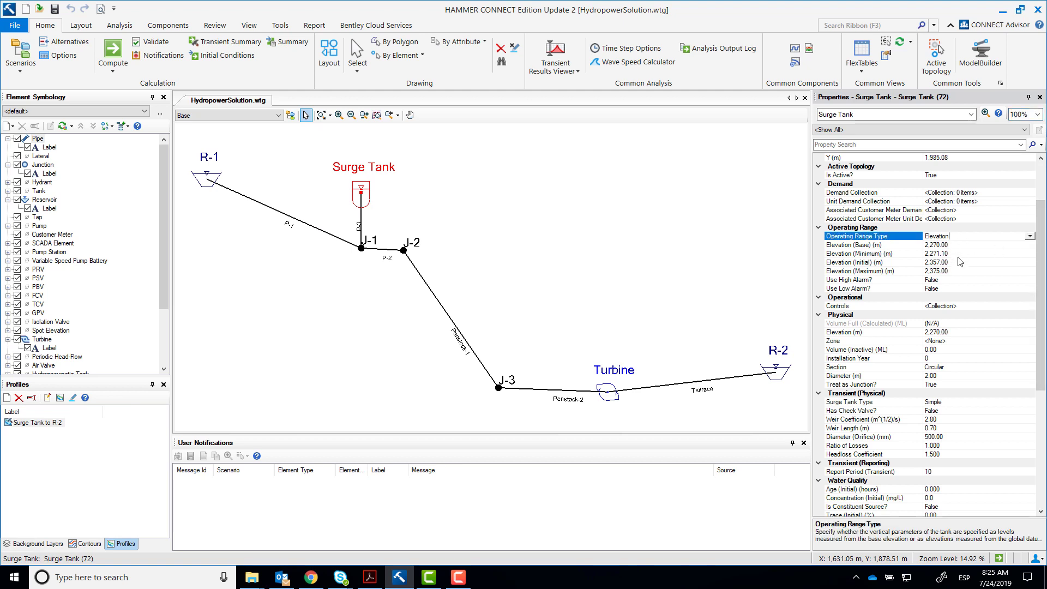
click(959, 271)
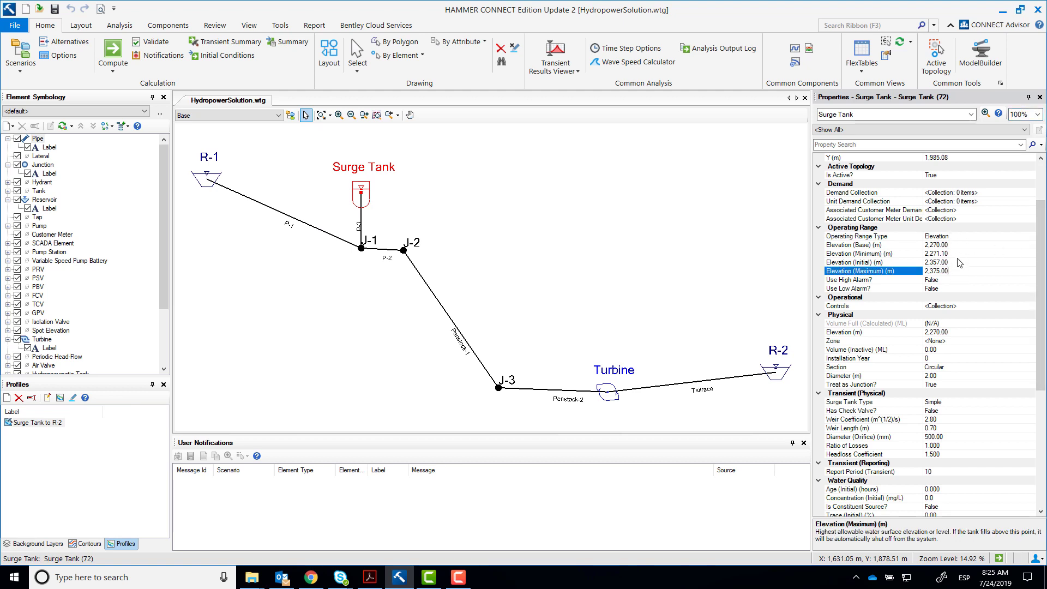
click(959, 263)
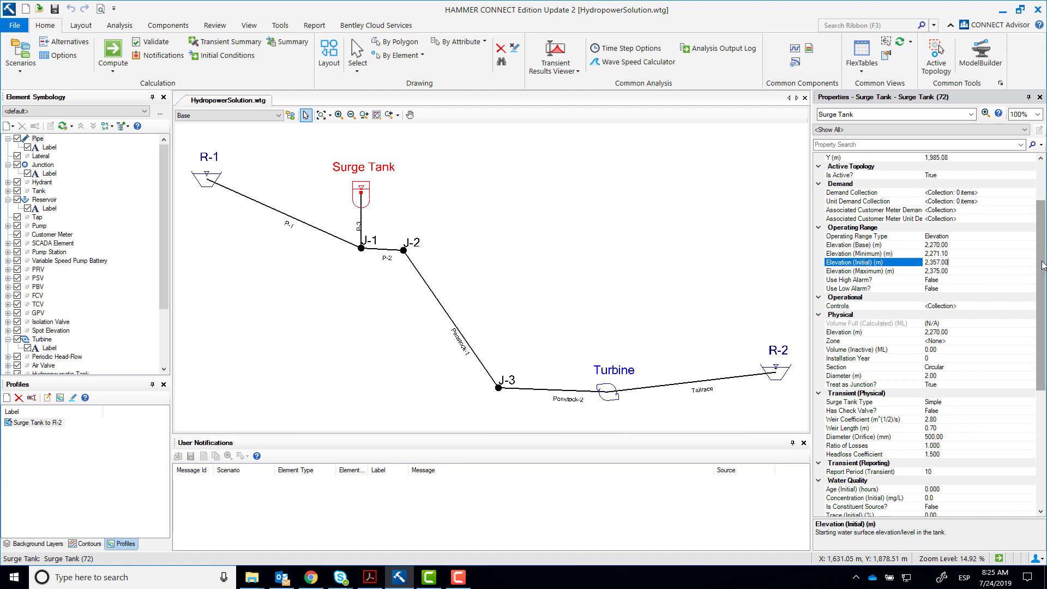
scroll(965, 322, down, 3)
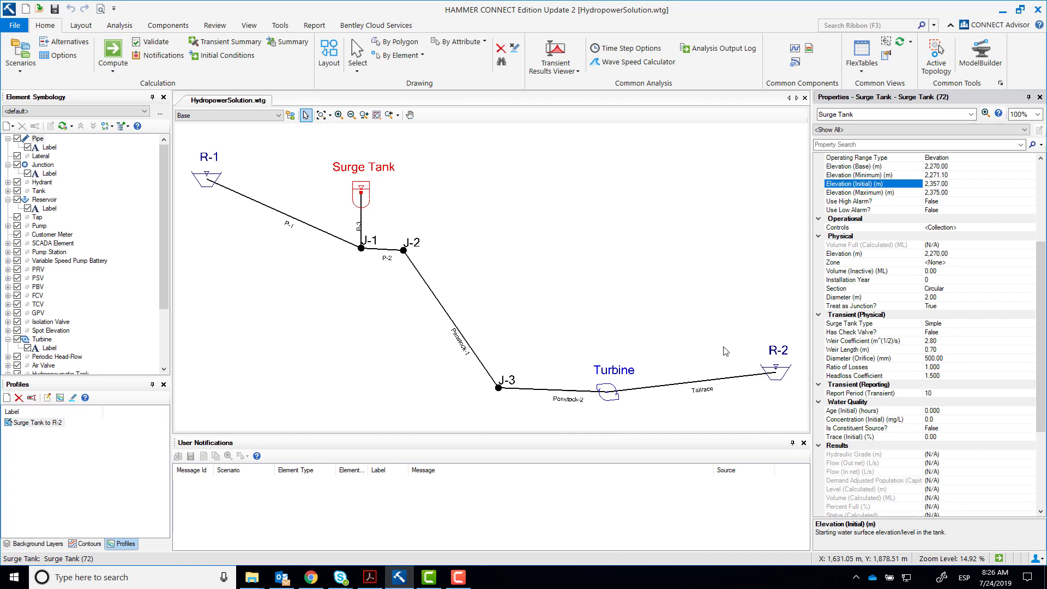
Select the Turbine and begin entering its elevation of 1714.9 m.
click(609, 390)
click(965, 290)
text(1714.9)
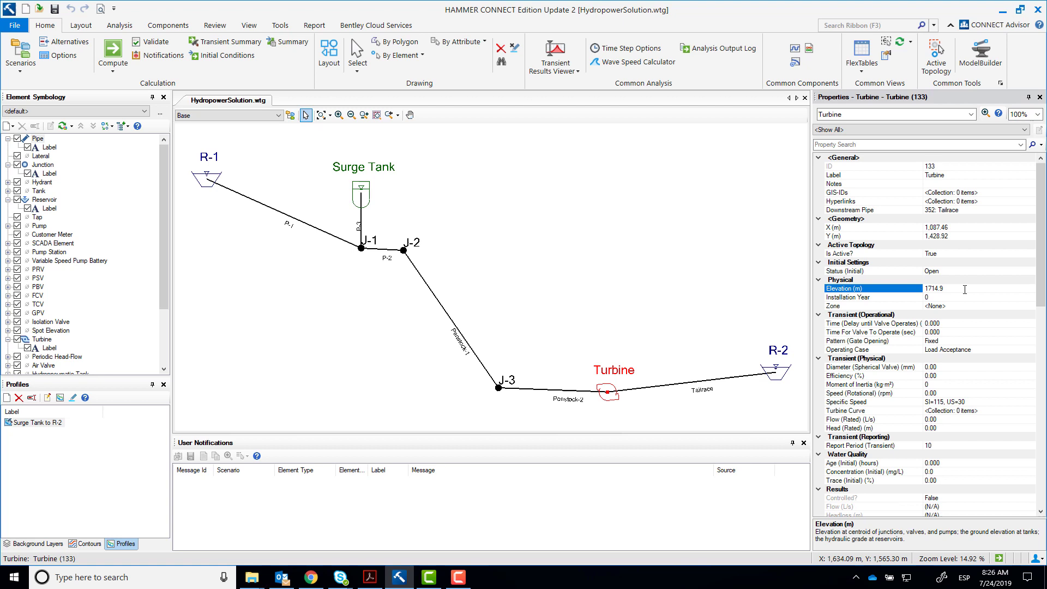
Commit the 1,714.90 elevation and set valve delay and operating time to 999.
click(953, 325)
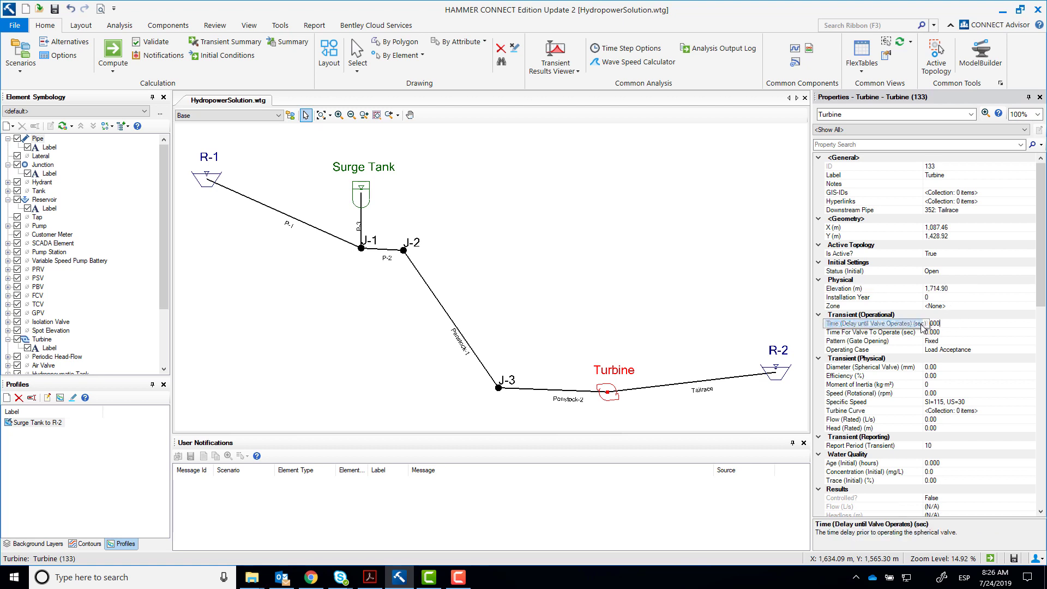
click(958, 322)
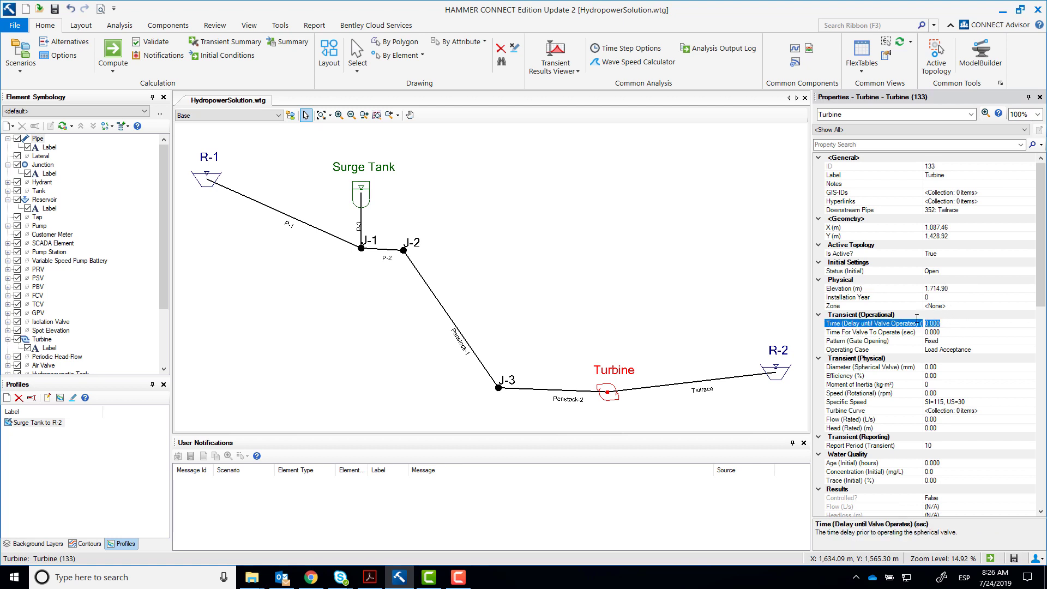
text(999)
click(952, 331)
text(99)
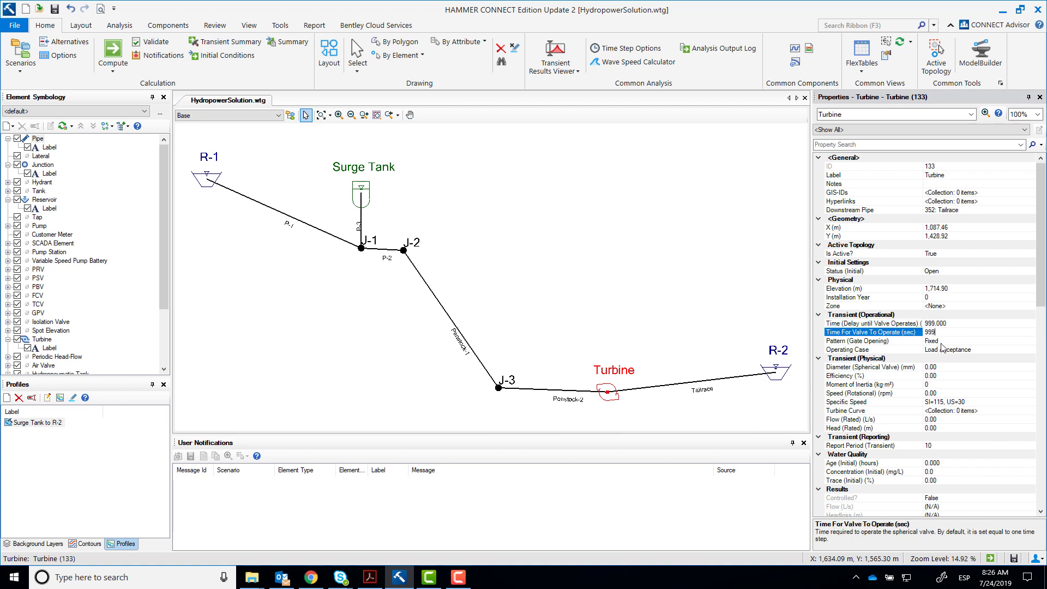
Set the Turbine diameter to 1.5 m, switching its unit to metres, and efficiency to 90.
click(956, 368)
text(1.5)
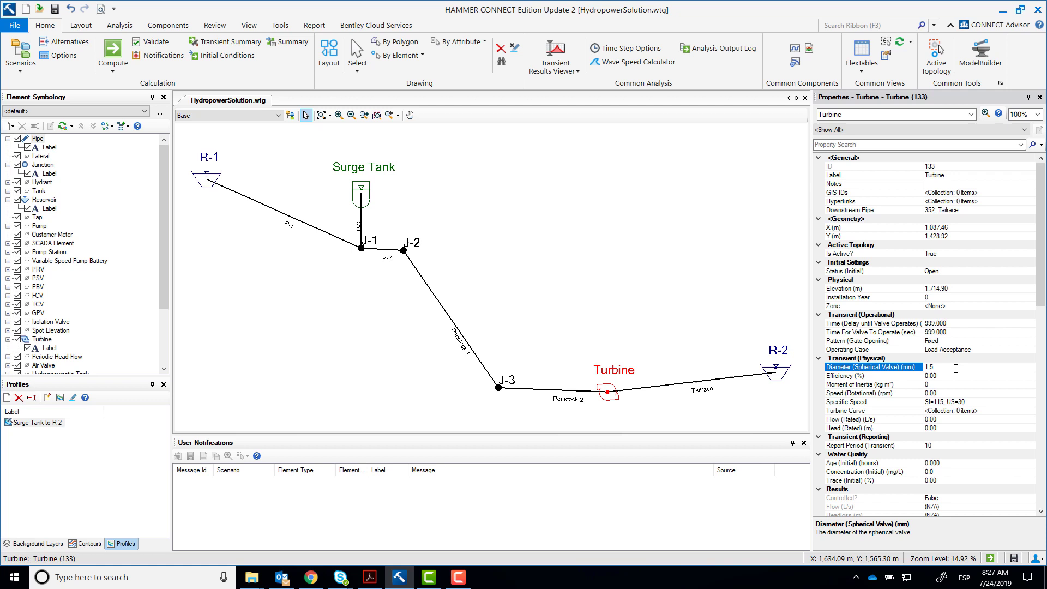
right_click(893, 370)
click(922, 381)
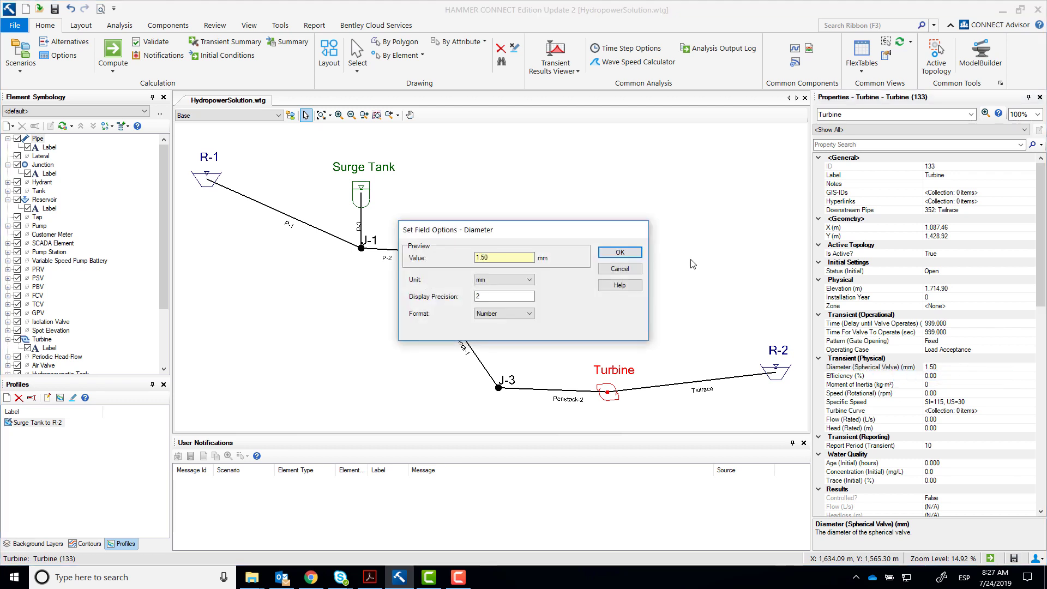
click(511, 281)
click(478, 325)
click(620, 252)
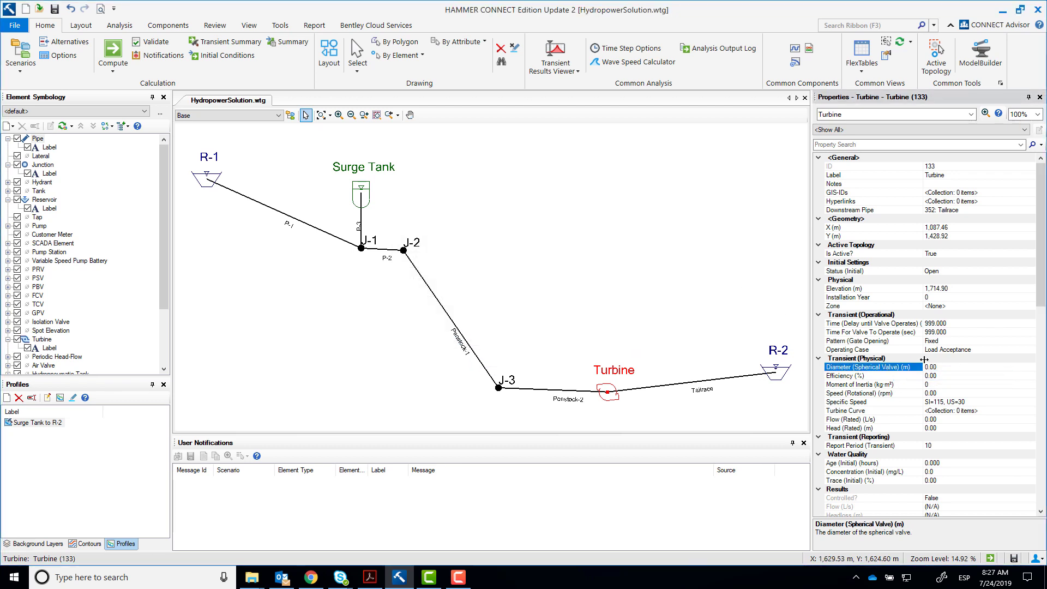
click(939, 366)
text(1.5)
click(941, 375)
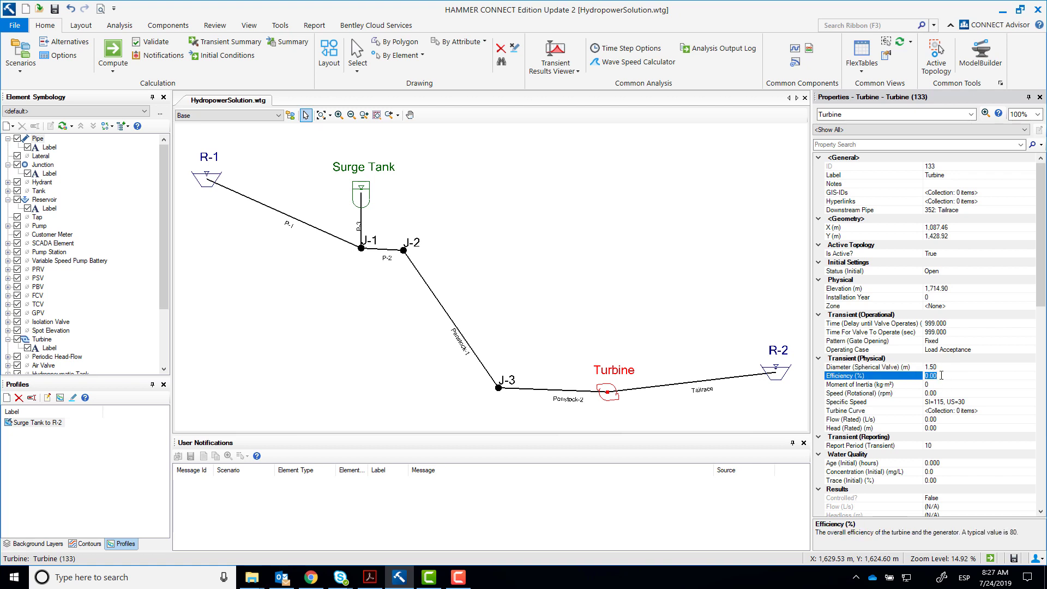
text(90)
Set moment of inertia to 10,000,000 in N·m² and rotational speed to 580.
right_click(894, 384)
click(921, 388)
click(526, 280)
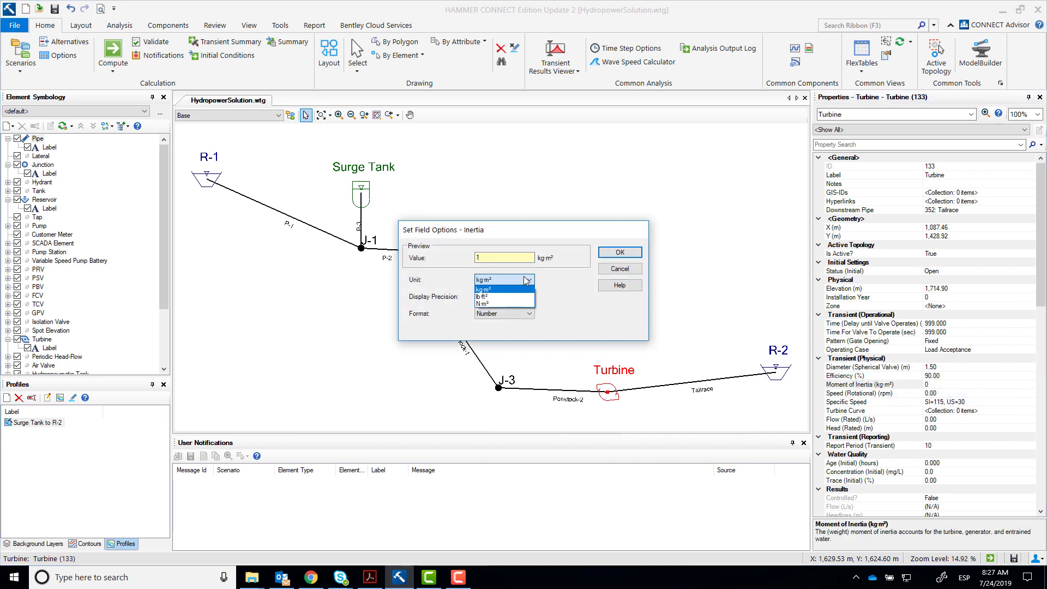
click(482, 303)
click(619, 251)
click(938, 384)
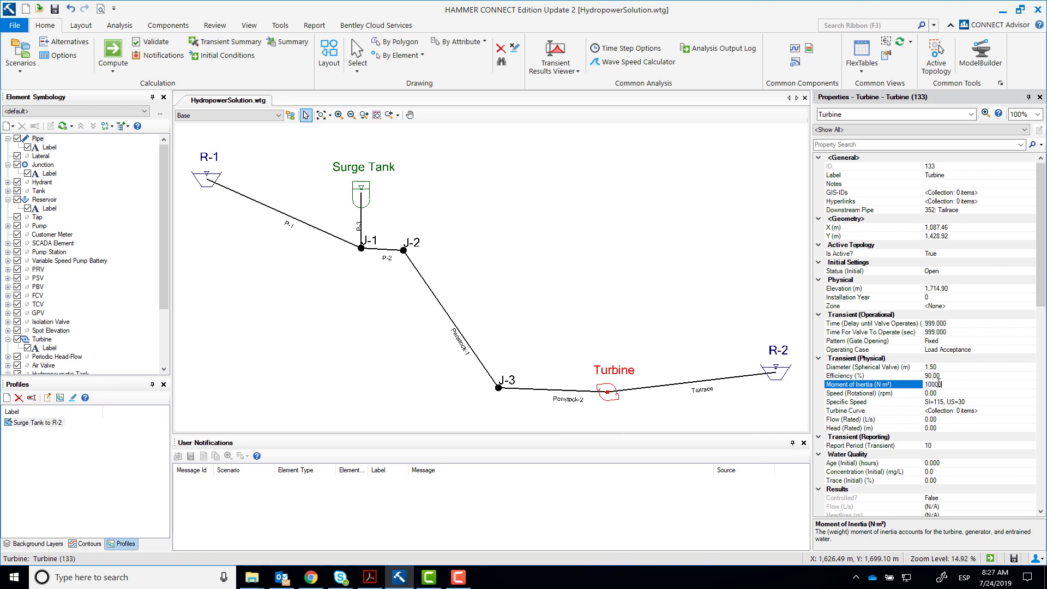
click(947, 392)
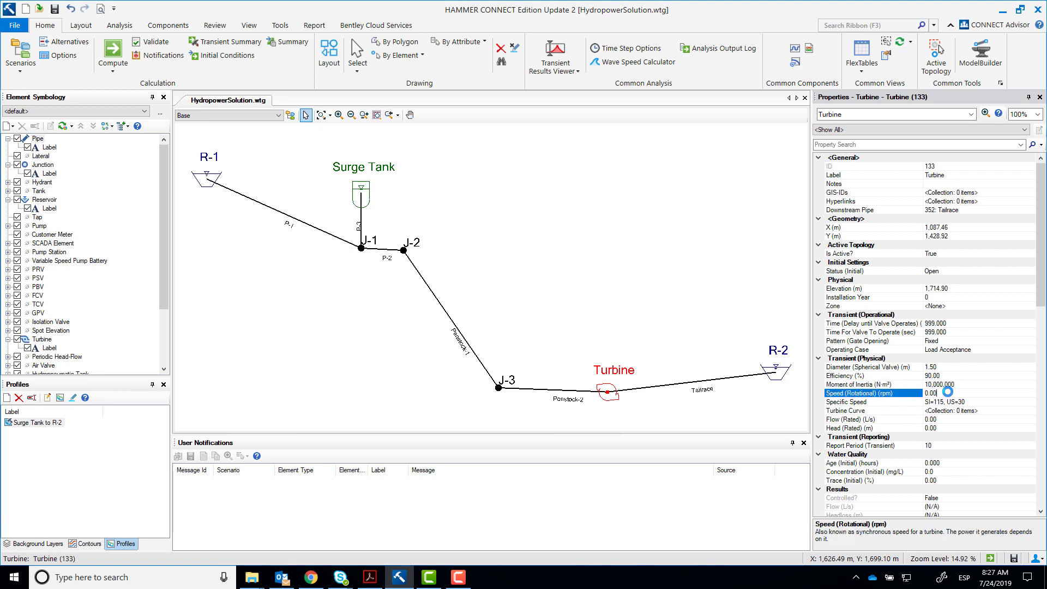
click(949, 393)
text(580)
Open the Turbine Curve table and switch its flow unit to m³/s.
key(Return)
click(1025, 412)
click(1032, 410)
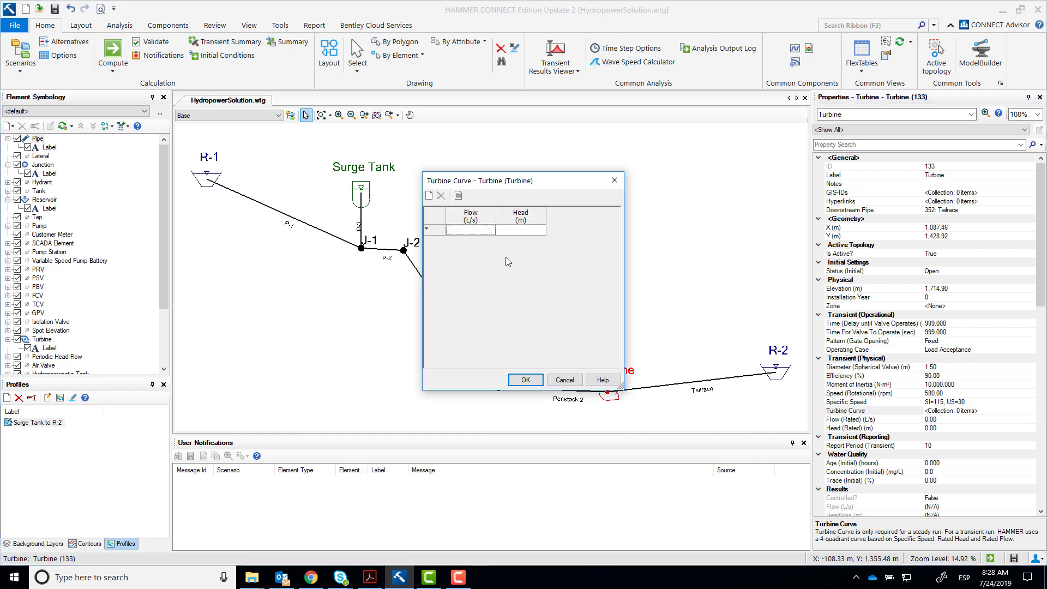
right_click(467, 219)
click(482, 224)
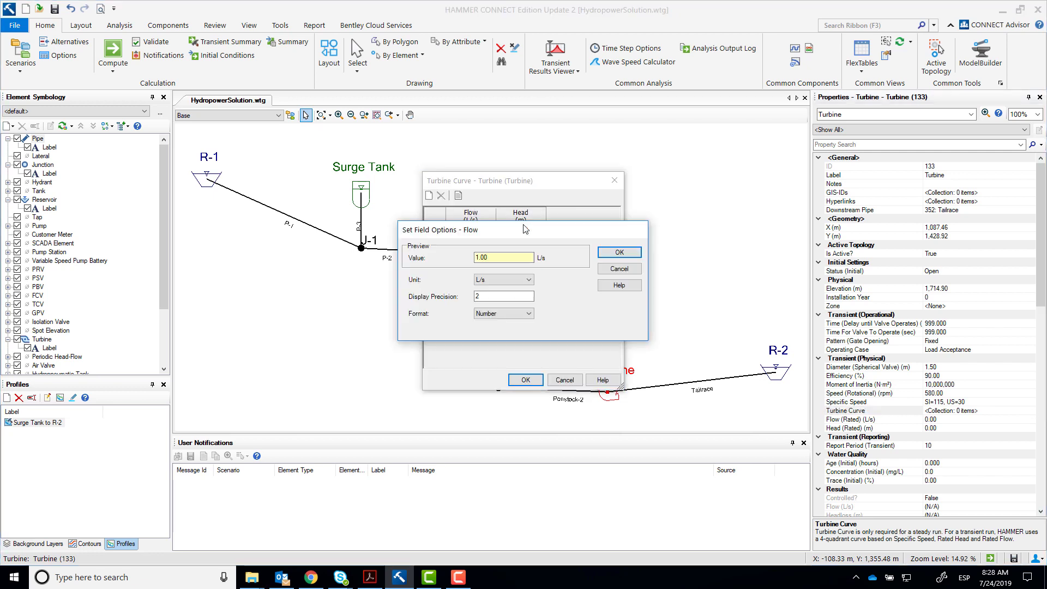
click(515, 280)
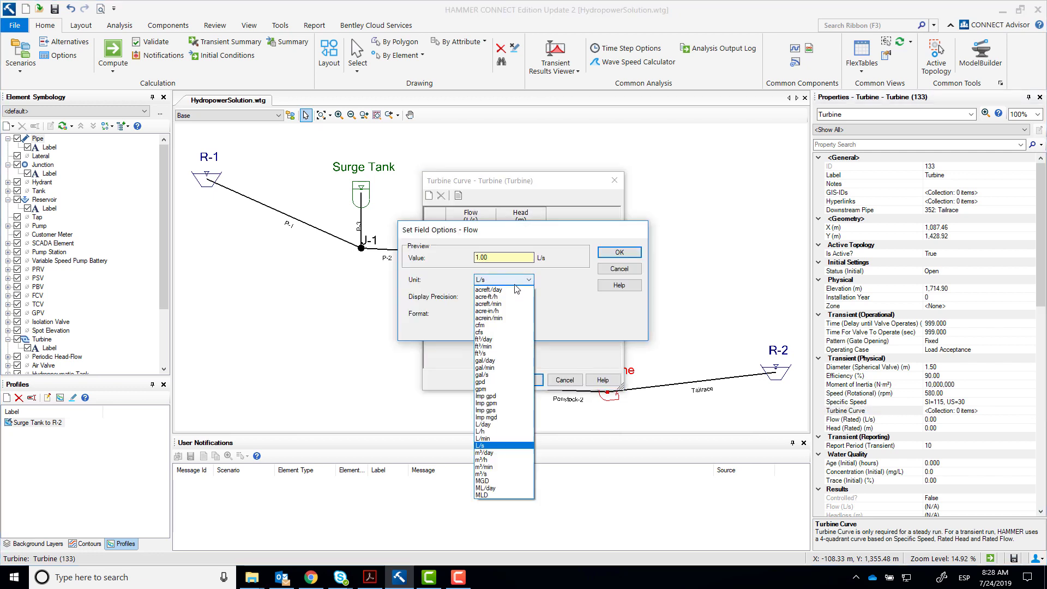
click(490, 474)
click(619, 253)
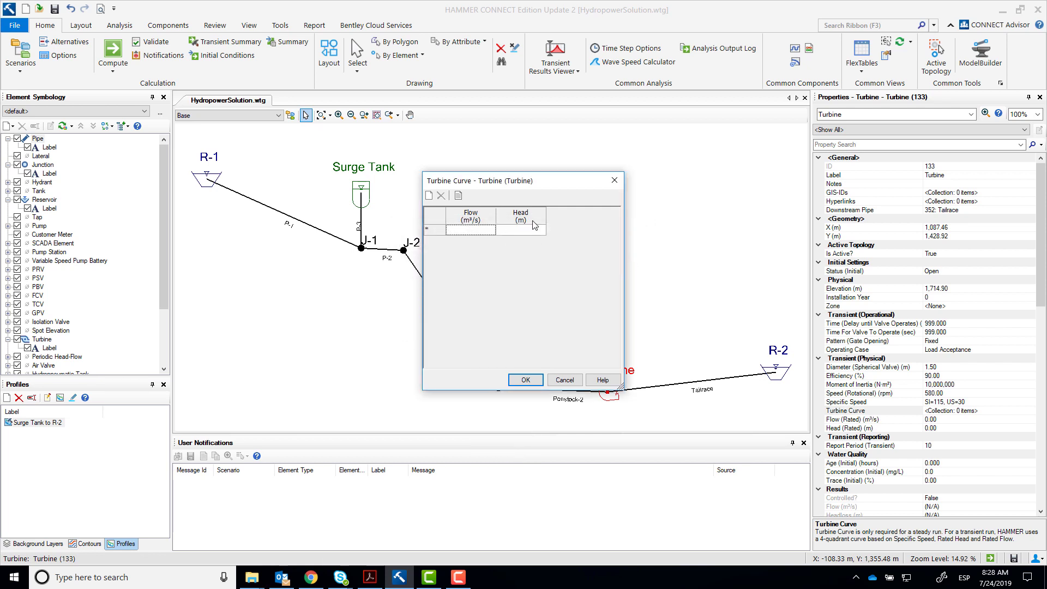
Enter curve flows of 0, 12, 21.5 and 35 m³/s.
click(473, 233)
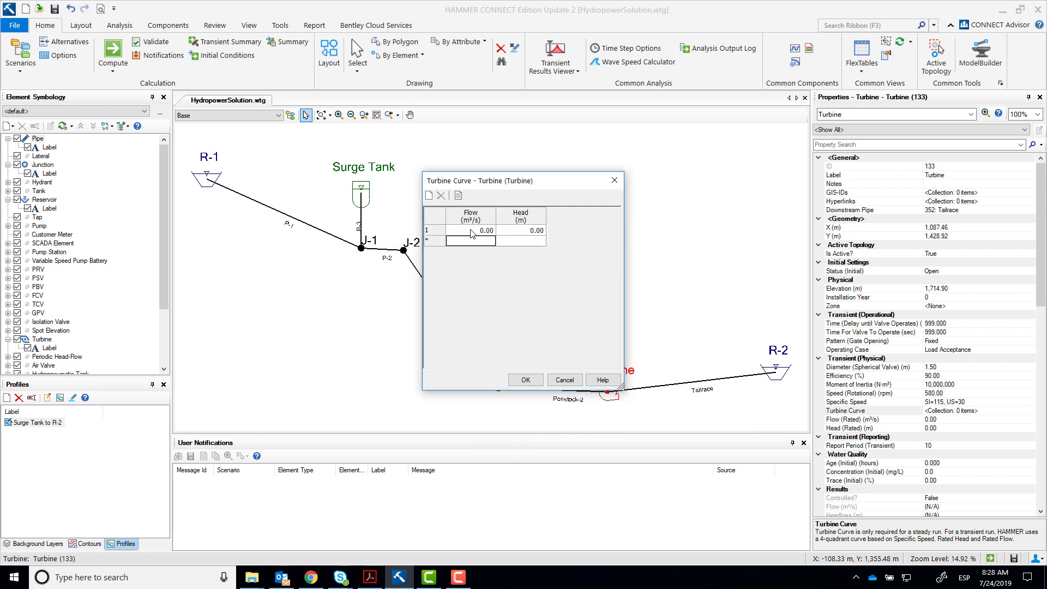
text(12)
key(Return)
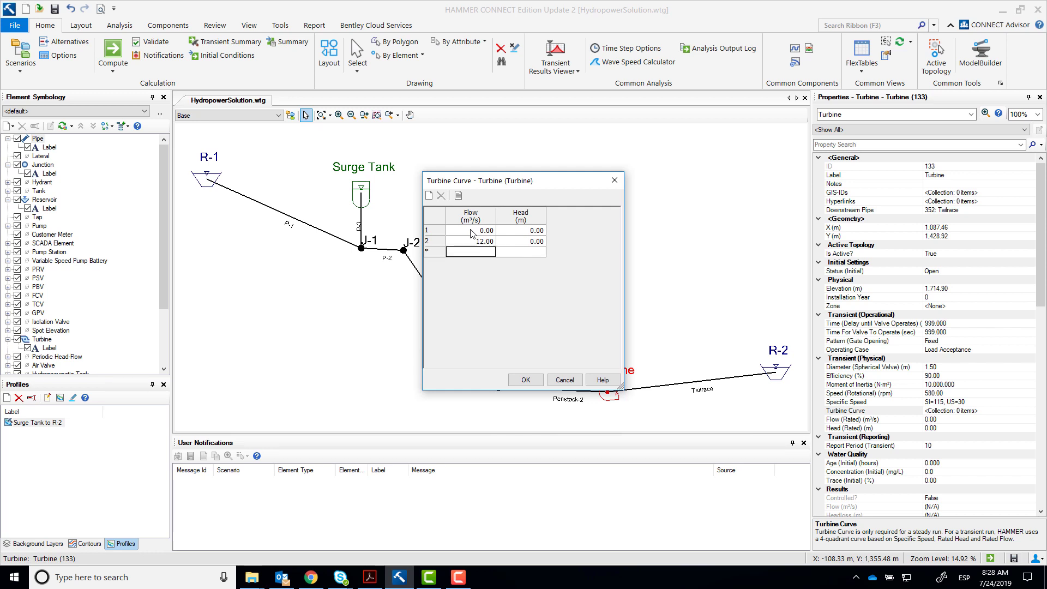
text(21.5)
key(Return)
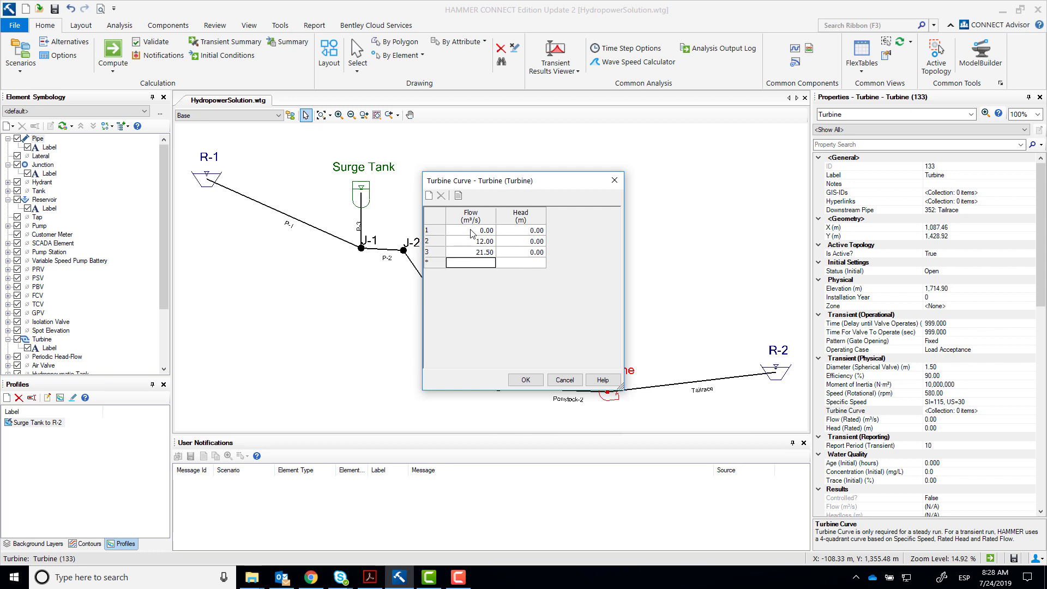
text(35)
key(Return)
Enter matching heads of 400, 800 and 1,000 m, and save the curve.
click(522, 244)
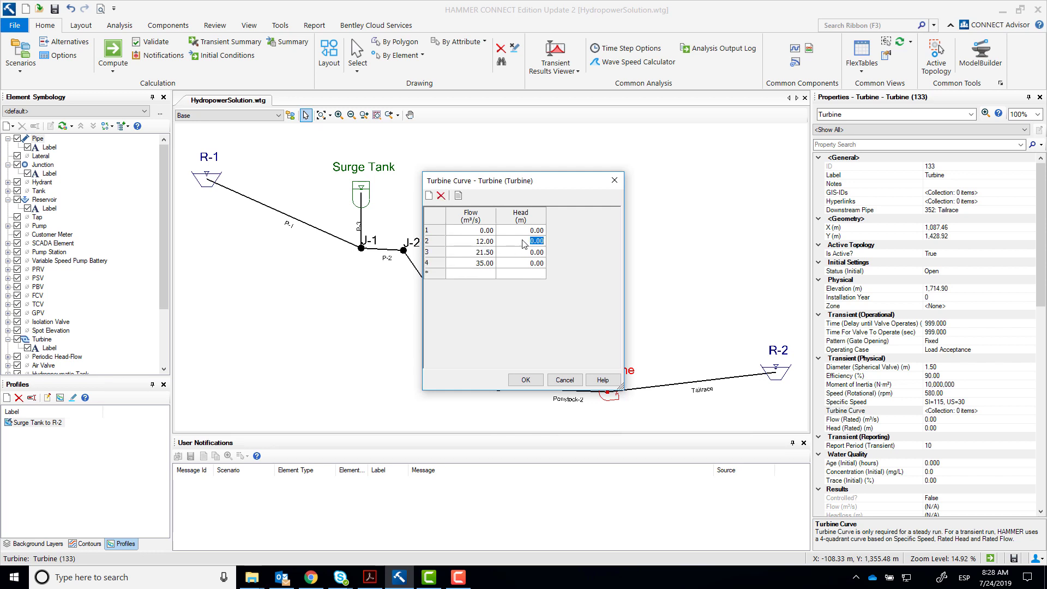
text(400)
key(Return)
text(800)
key(Return)
text(10)
key(Return)
click(526, 380)
Edit the transient report period (10) and open the Alternatives manager.
click(955, 446)
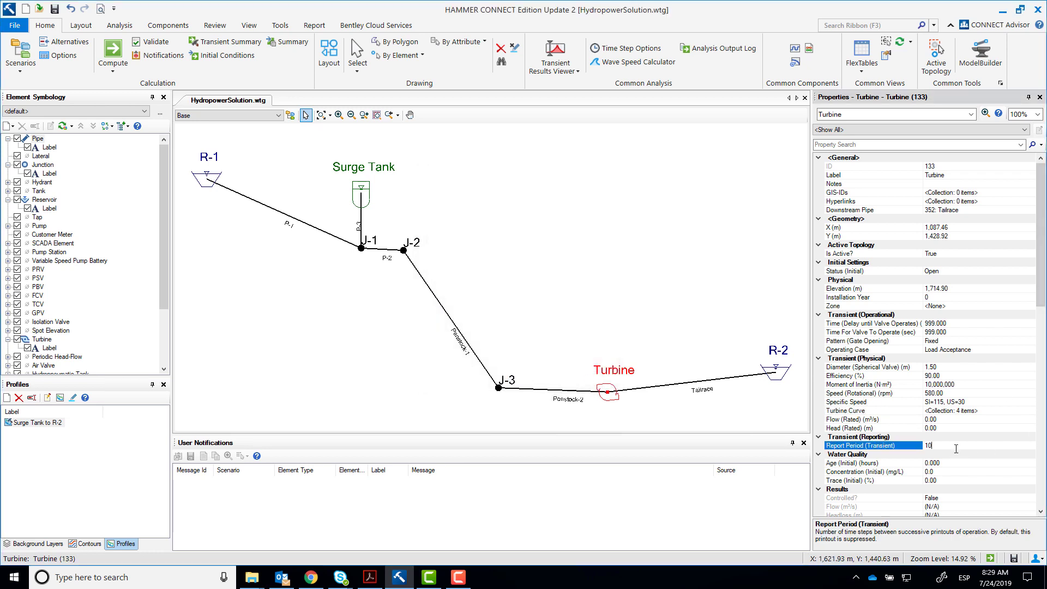
text(10)
click(119, 25)
click(71, 43)
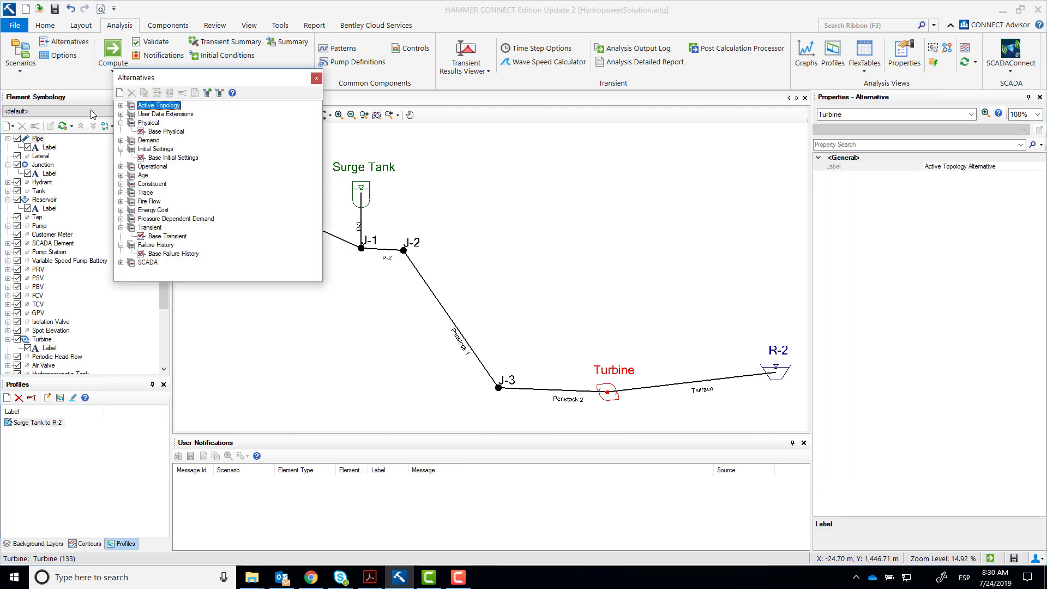
Create a child initial-settings alternative 'Turbine Open' under Base Initial Settings.
click(219, 93)
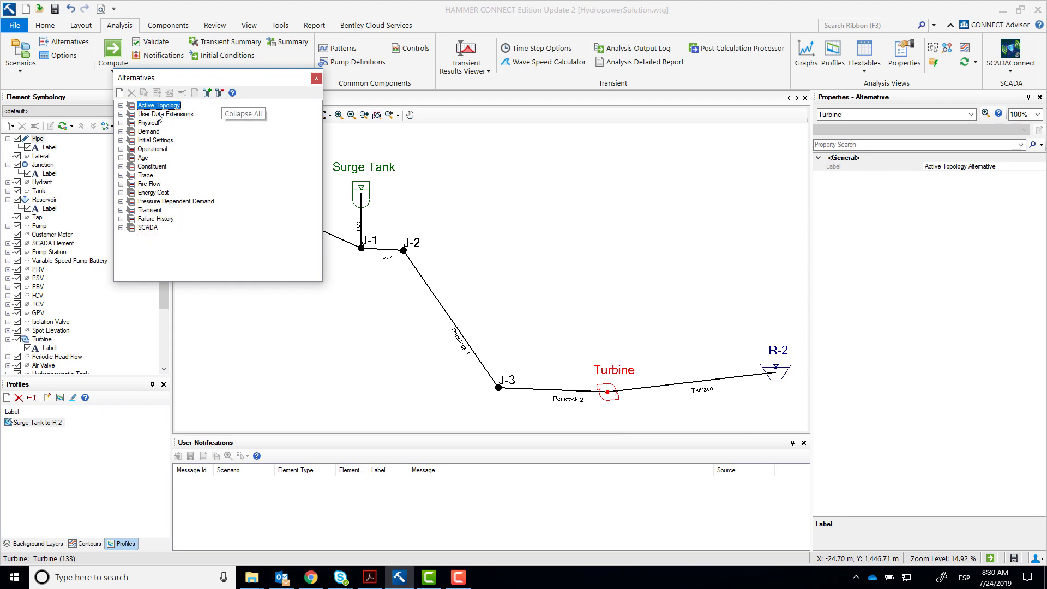
click(121, 141)
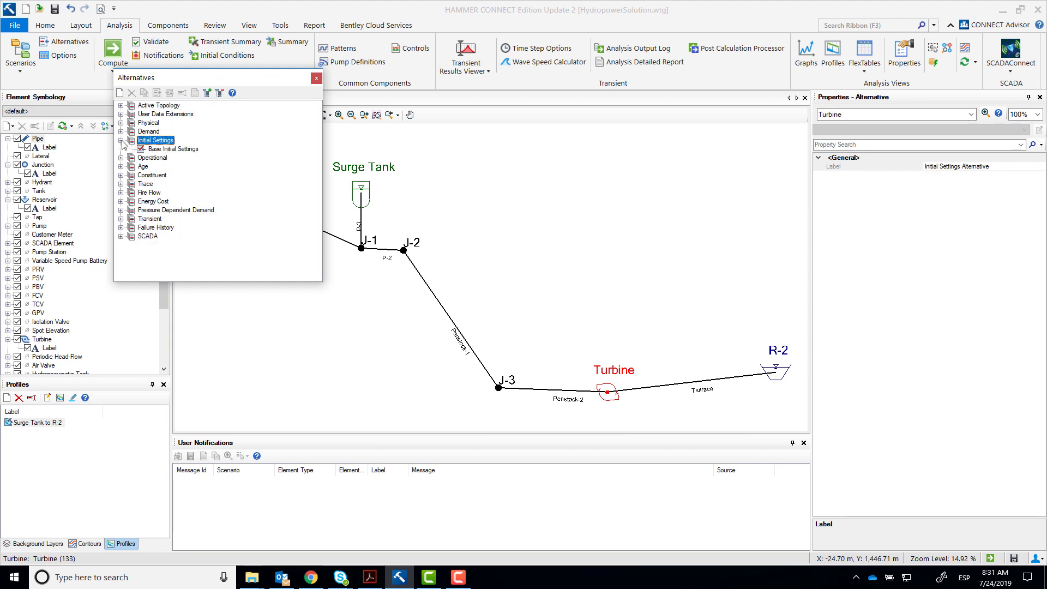
right_click(165, 149)
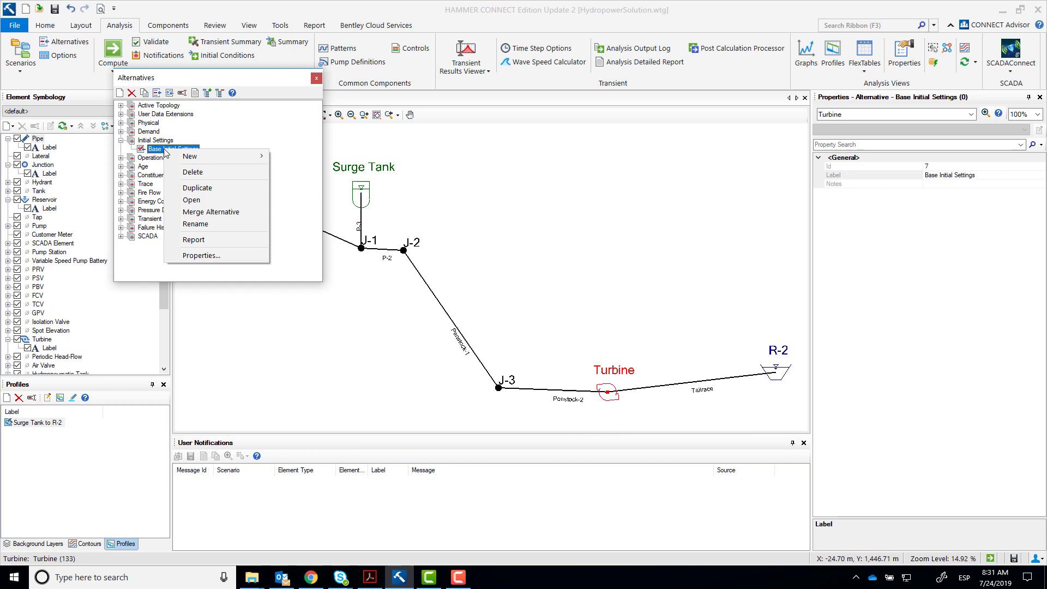
click(189, 157)
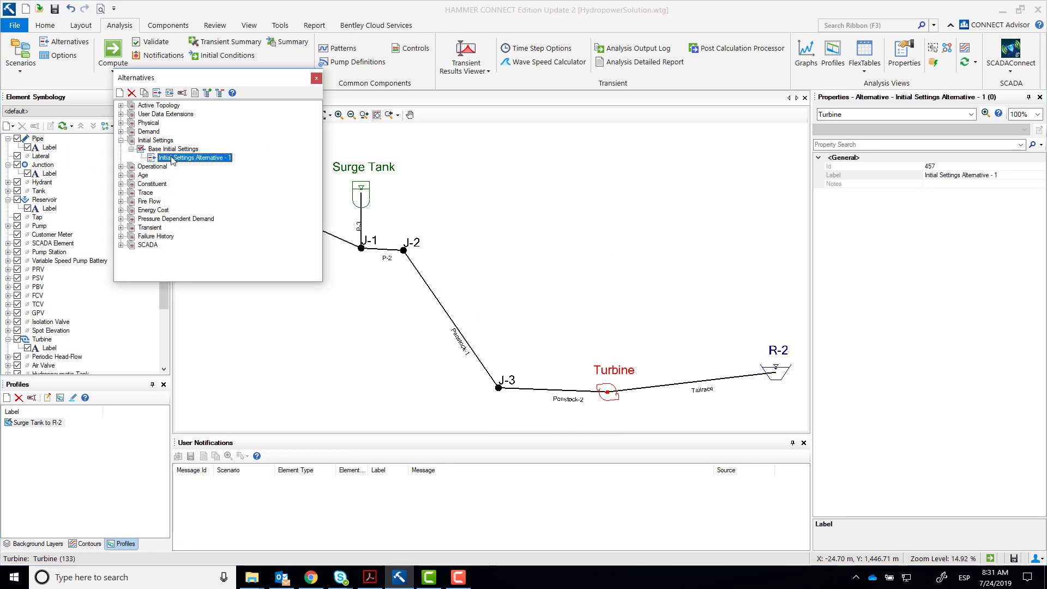
text(Turbine Open)
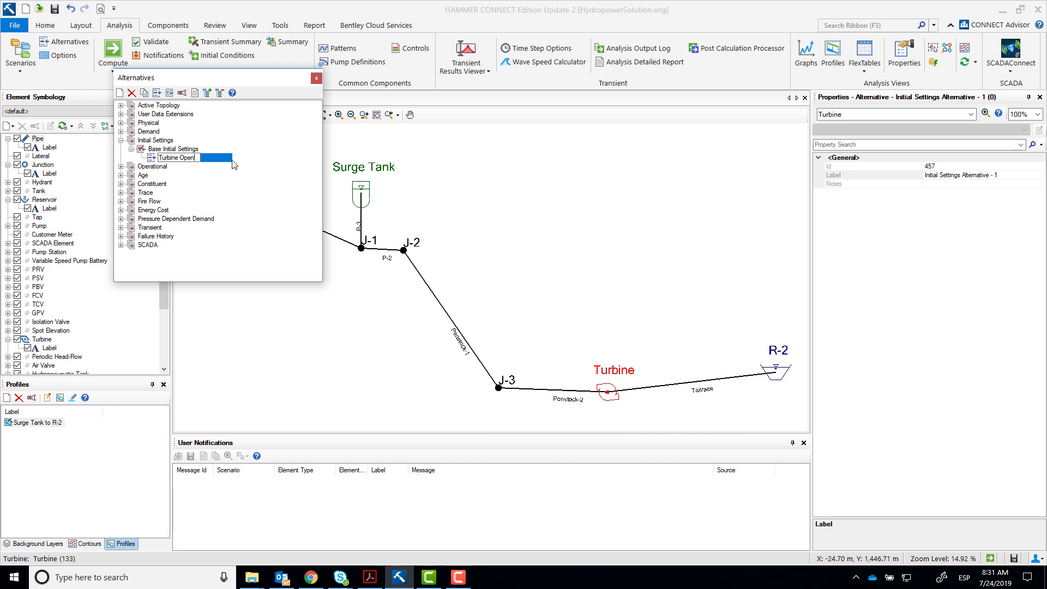
key(Return)
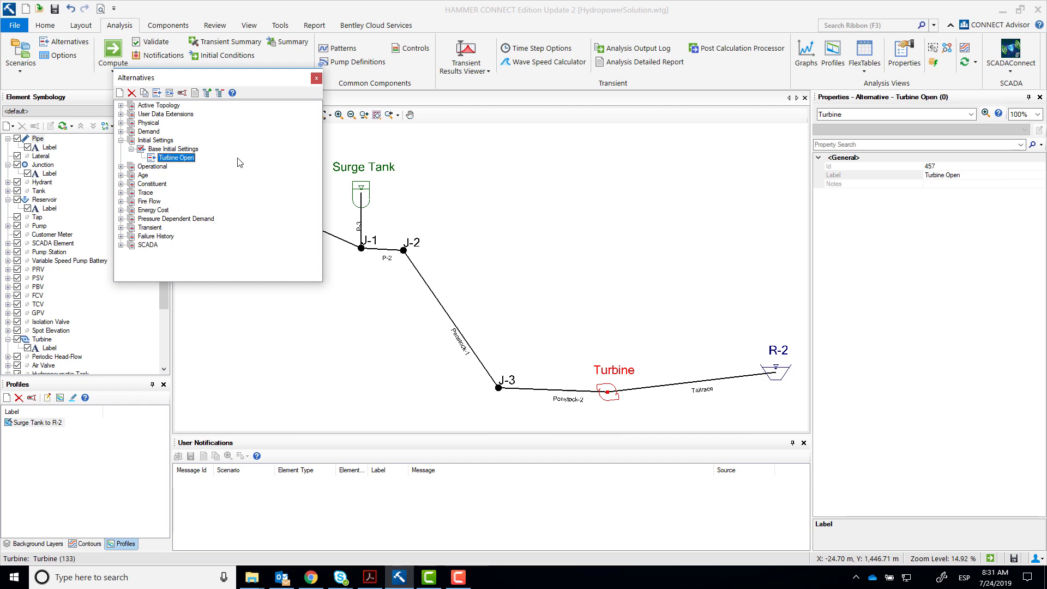
Review the turbine's initial status in the Turbine Open alternative and close it.
double_click(180, 158)
click(543, 216)
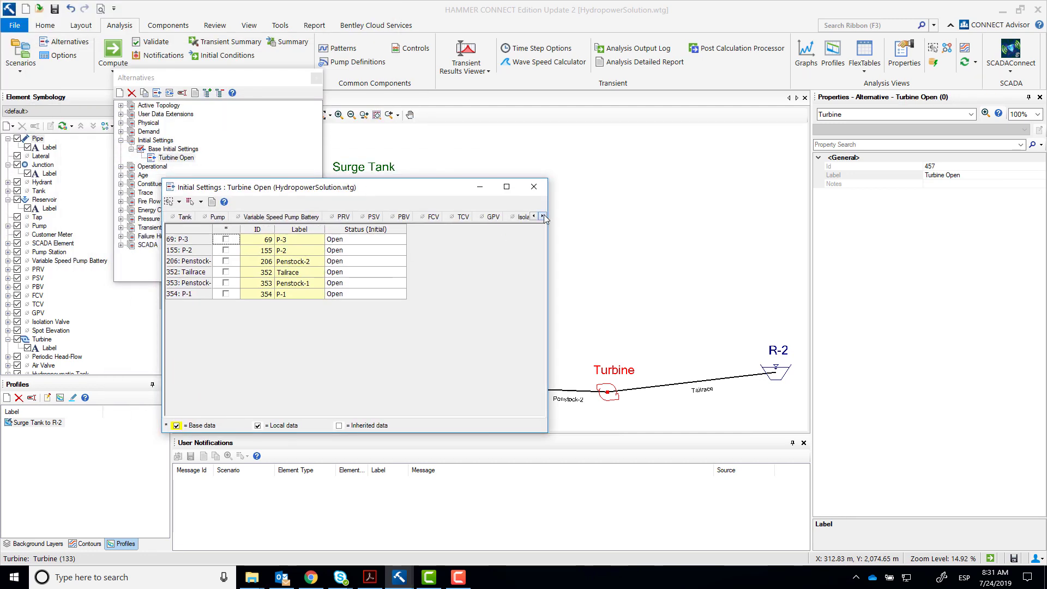
click(543, 216)
click(542, 216)
click(542, 216)
click(419, 217)
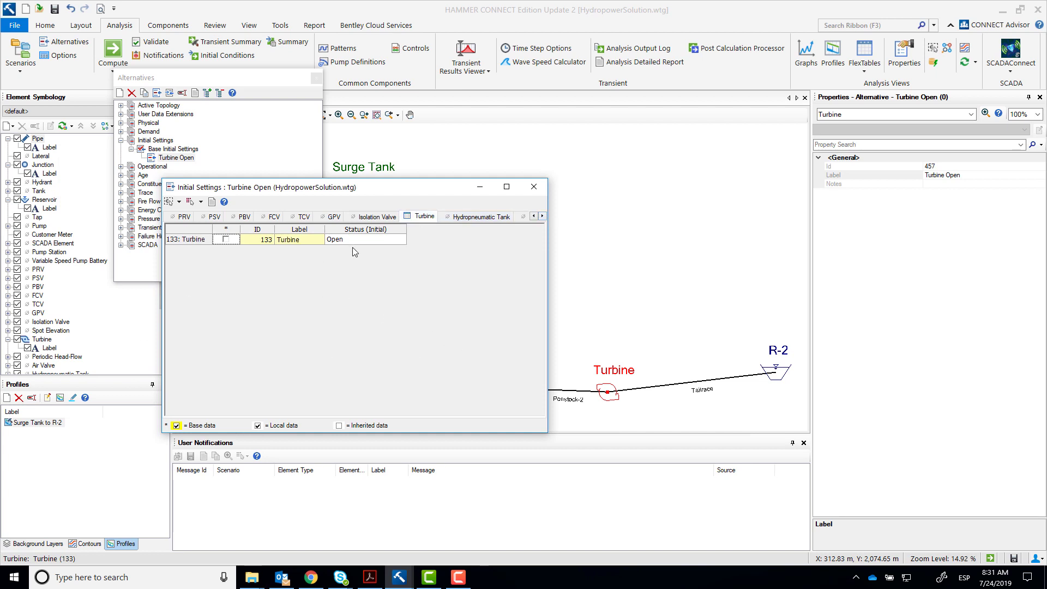
click(534, 186)
click(121, 140)
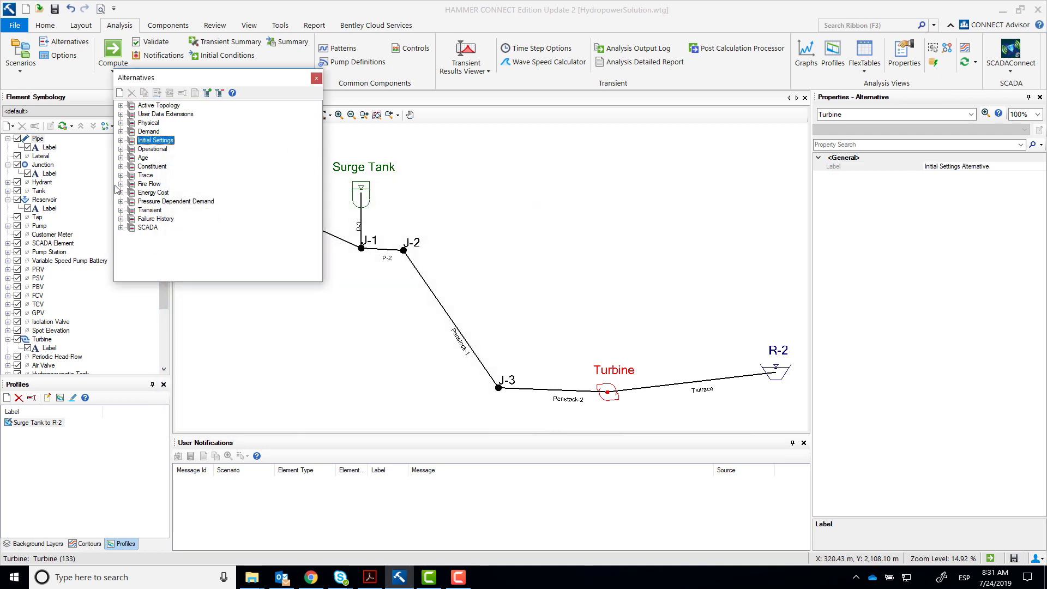
Add 'Instant Load Rejection' as a child of Base Transient, then open Scenarios.
click(121, 210)
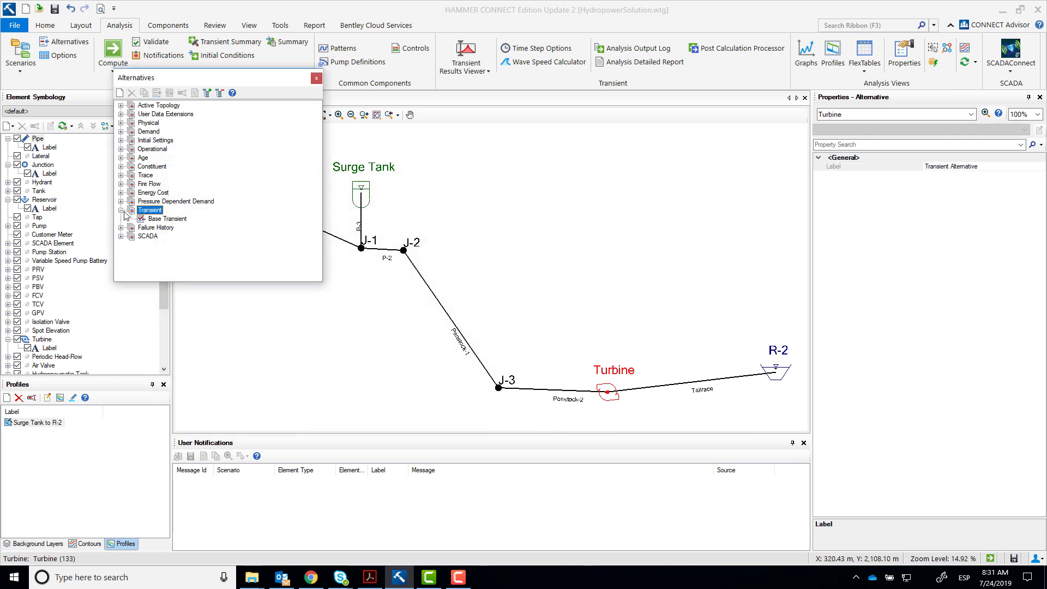
right_click(169, 219)
mouse_move(196, 226)
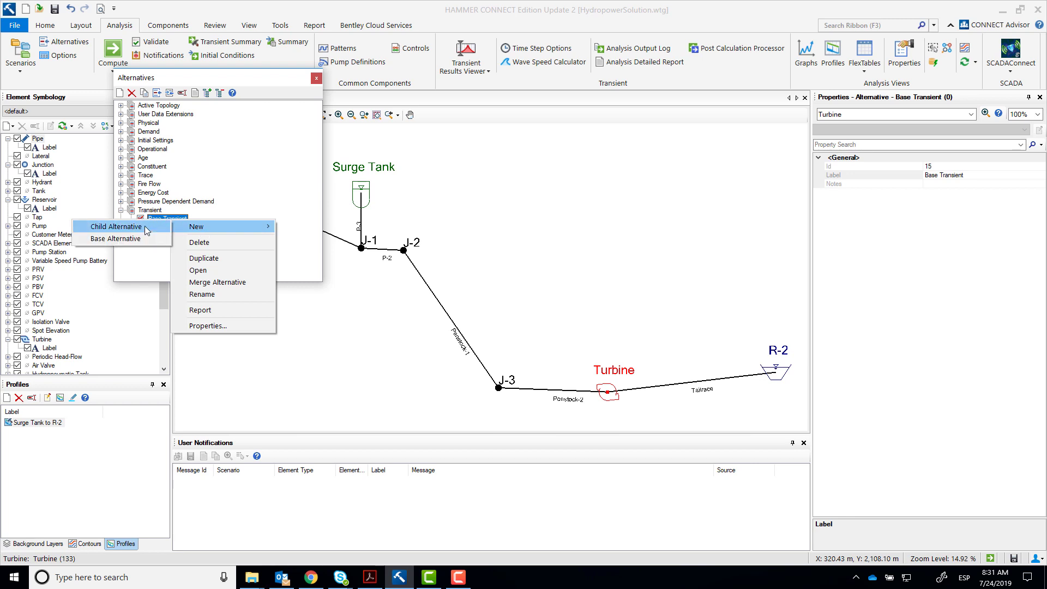
click(145, 226)
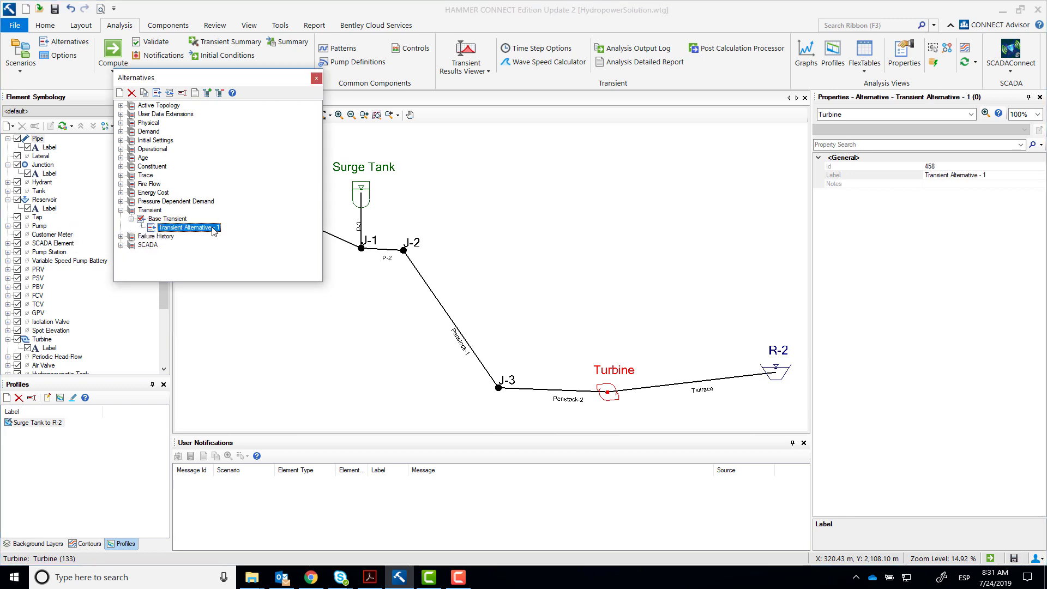
text(In)
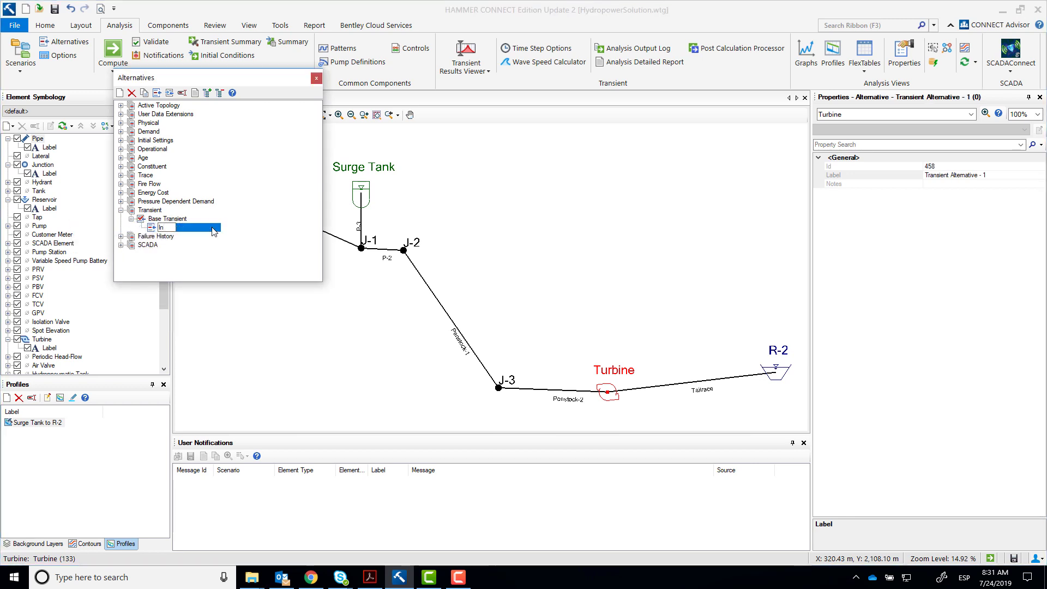
text(stant Load Rejection)
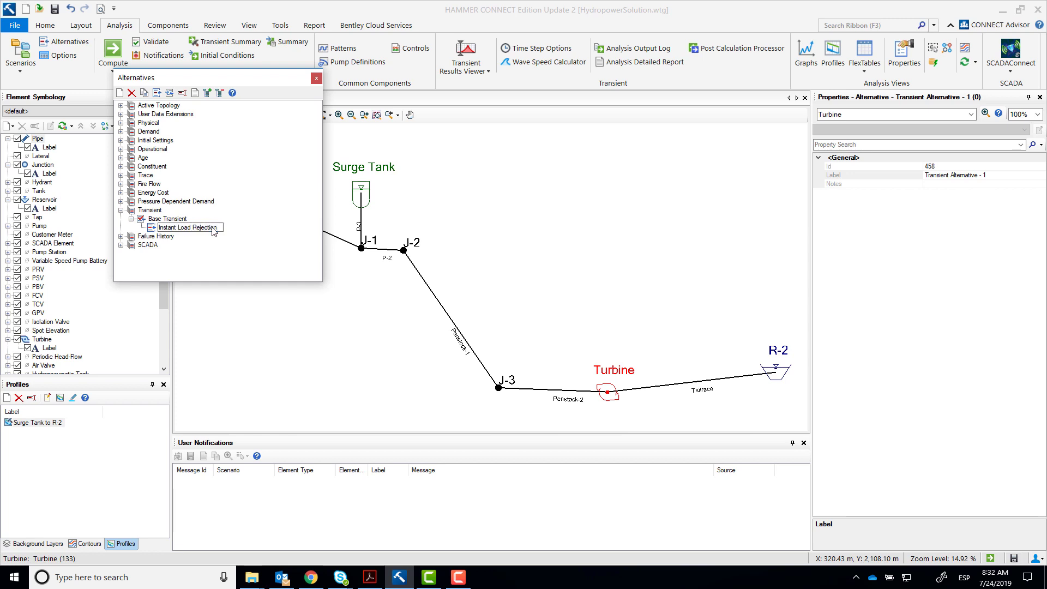
key(Return)
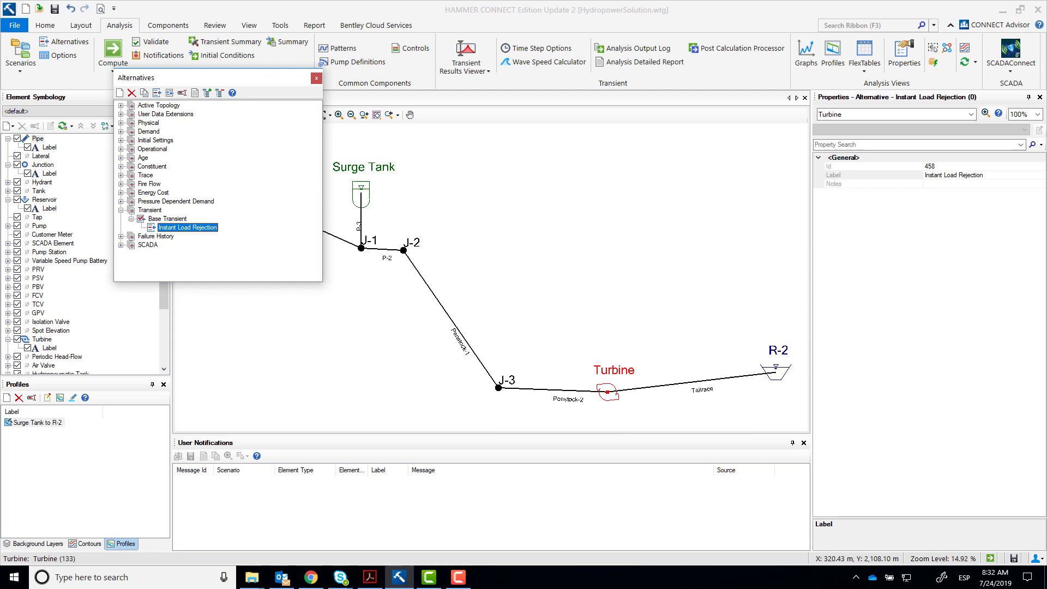
click(317, 78)
click(21, 52)
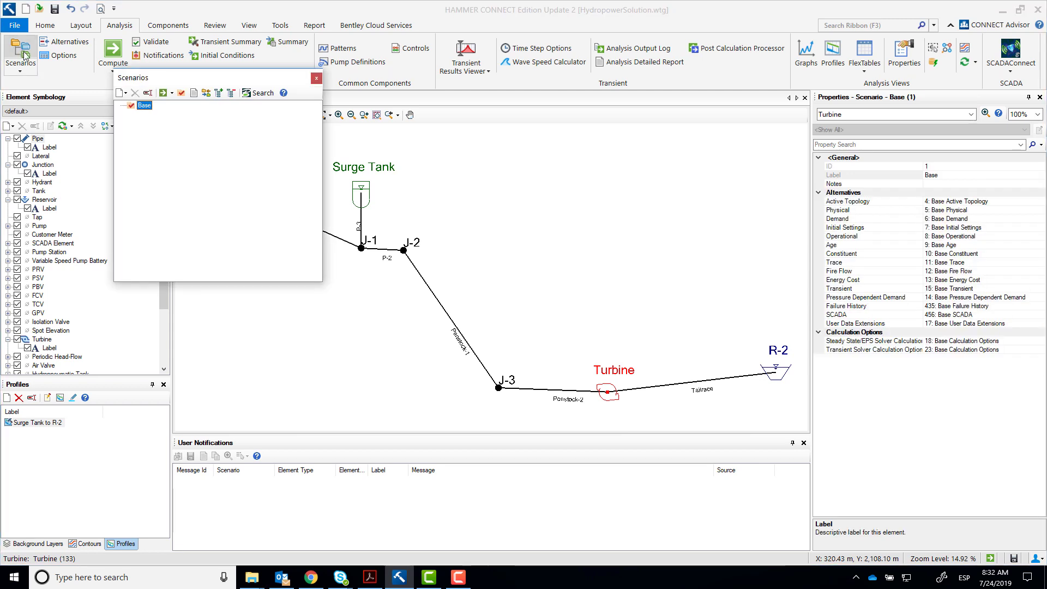
Create a child scenario of Base named 'Instant Load Rejection - Runaway Speed Check'.
right_click(145, 105)
mouse_move(185, 150)
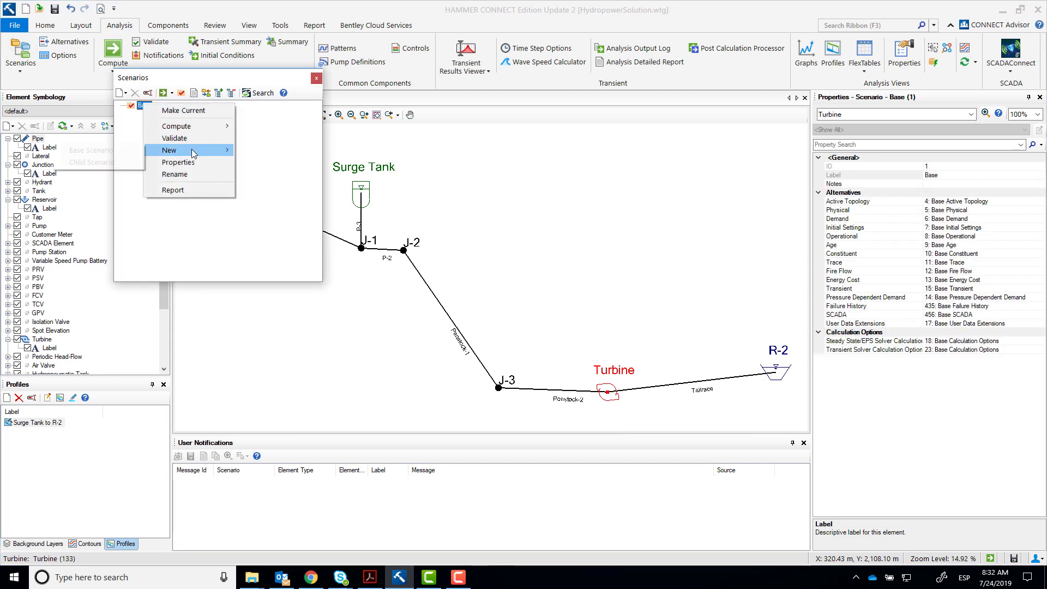
click(123, 164)
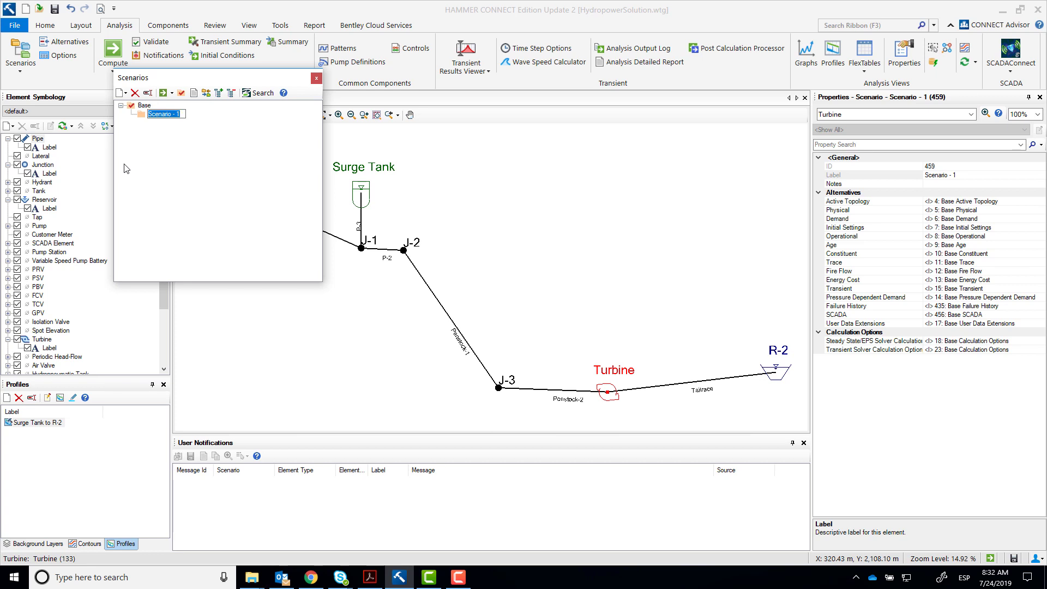
text(Instant Load Rejection - Runaway S)
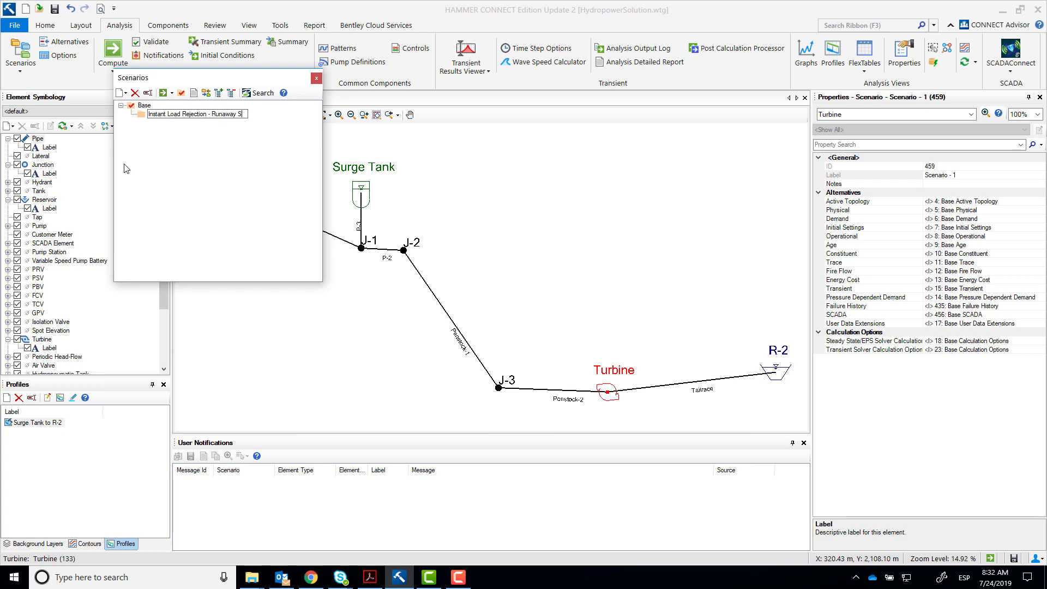
text(peed Check)
key(Return)
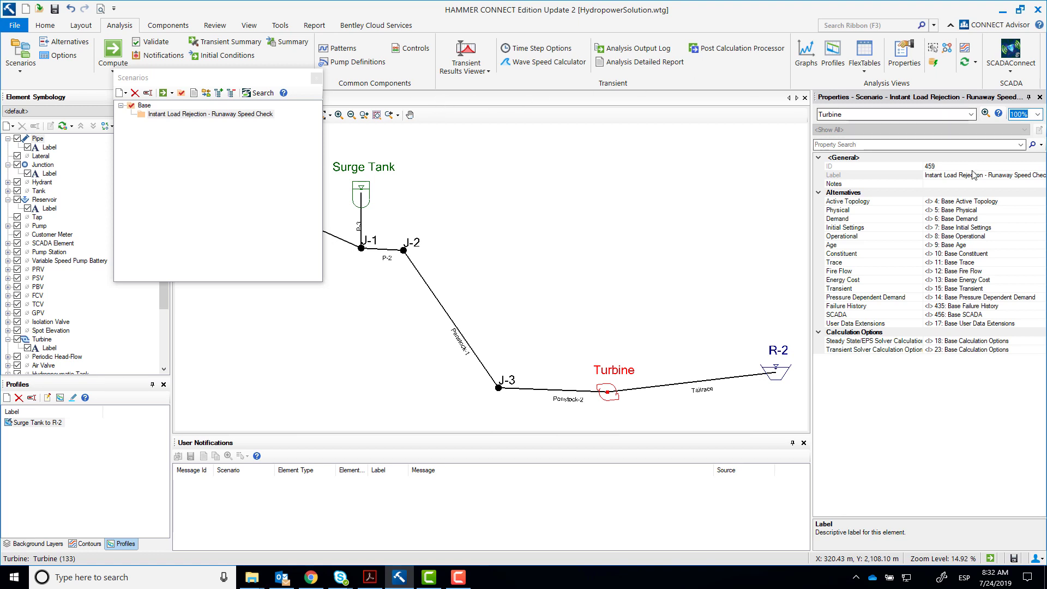
Assign Turbine Open initial settings and Instant Load Rejection transient to the scenario.
click(1020, 230)
click(1040, 227)
click(967, 258)
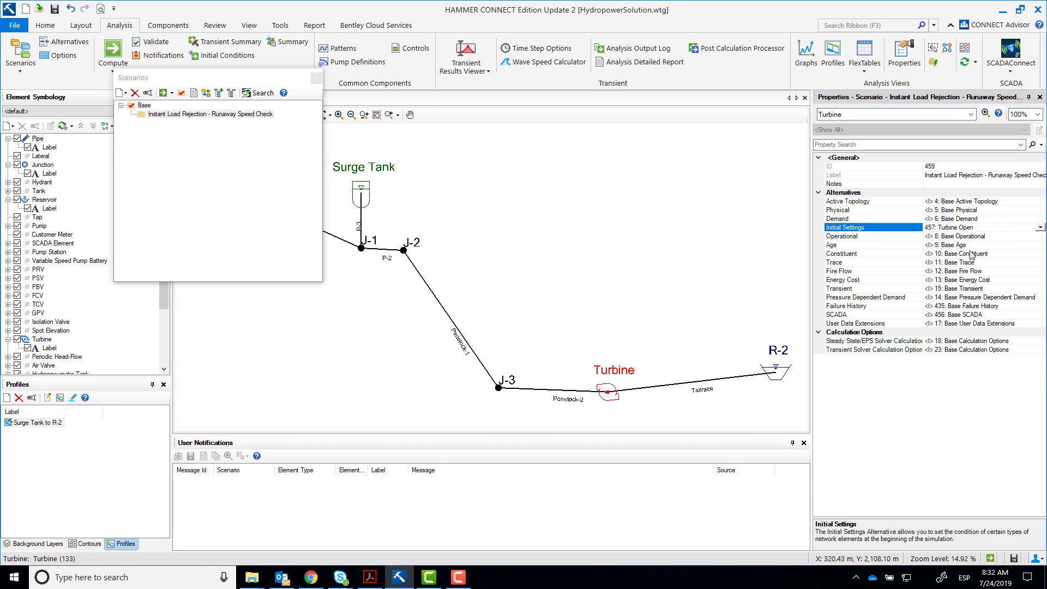
click(975, 289)
click(979, 288)
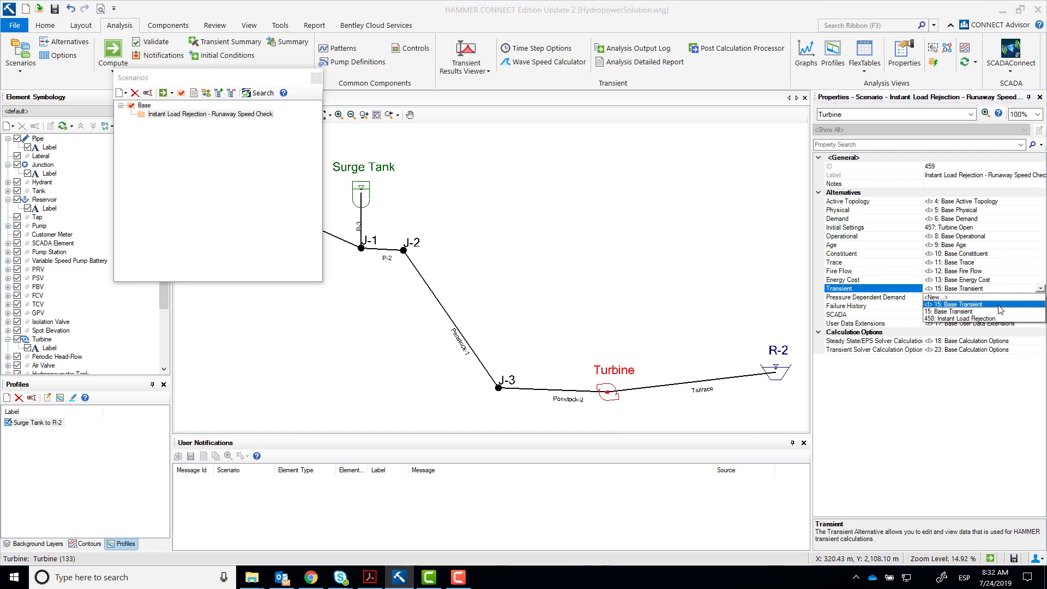
click(990, 322)
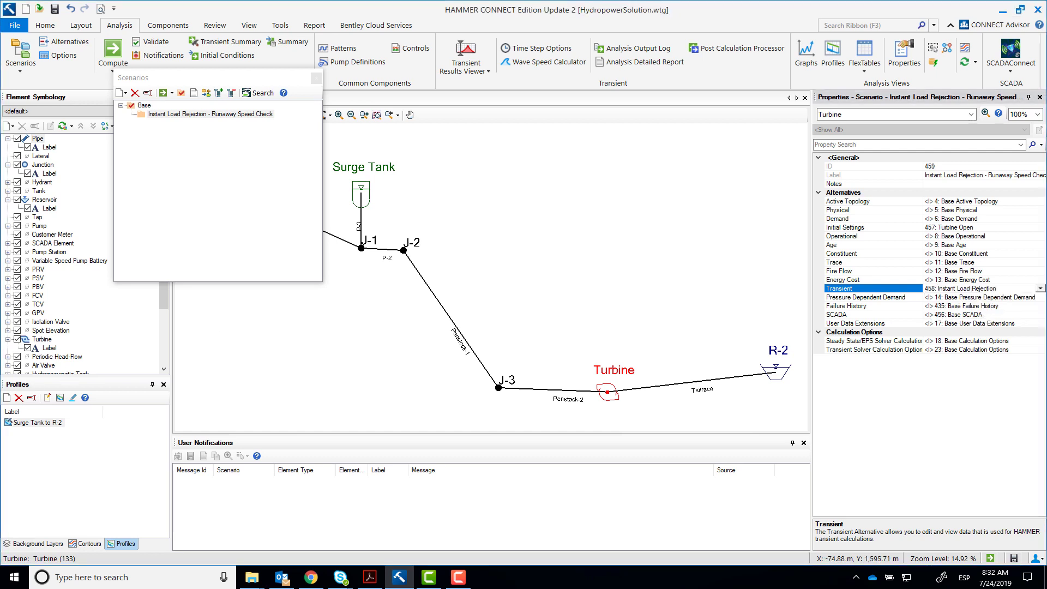
click(316, 77)
Make the runaway speed check scenario current and select the Turbine.
click(369, 577)
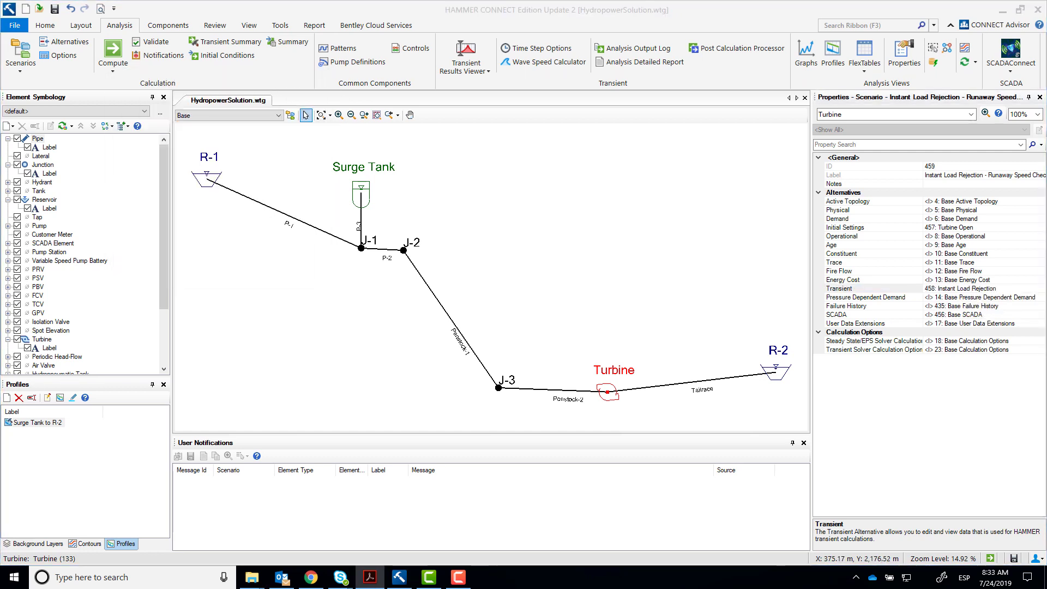
click(230, 115)
click(236, 142)
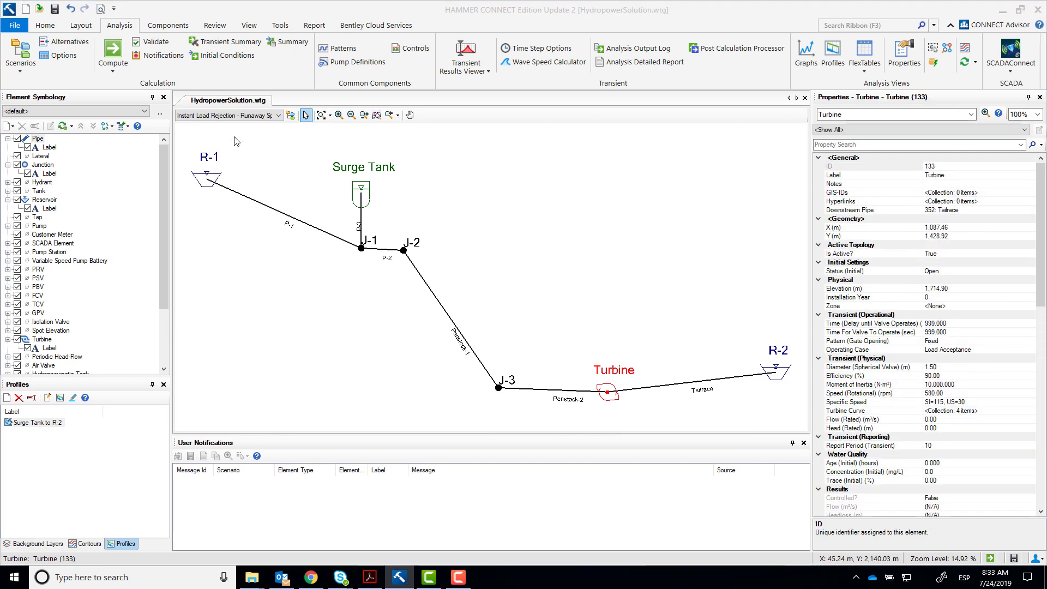
click(607, 393)
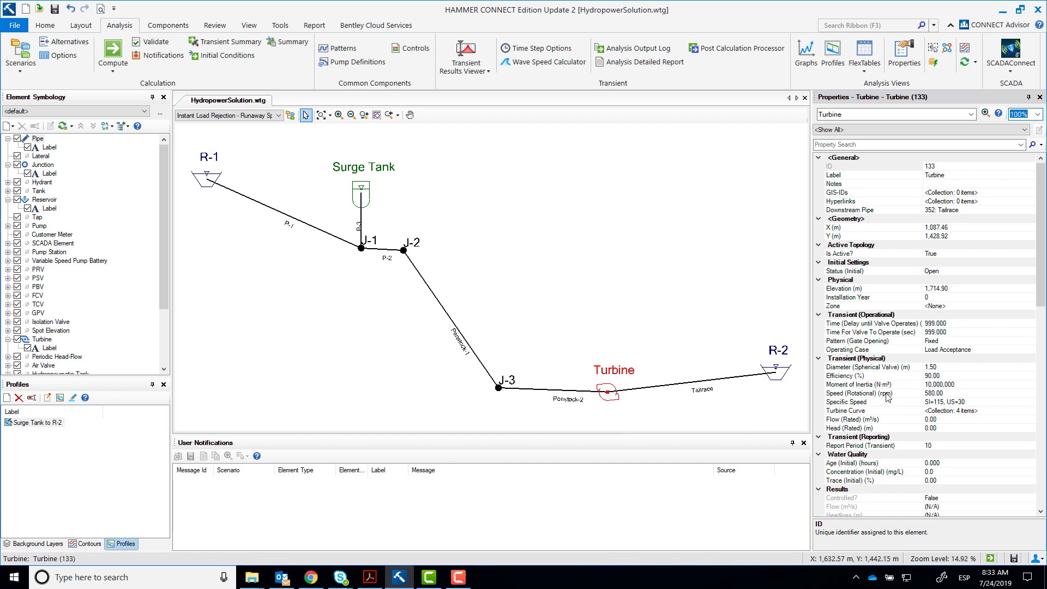
Add a turbine operational pattern named 'Instant Load Rejection - no gate closure'.
click(973, 343)
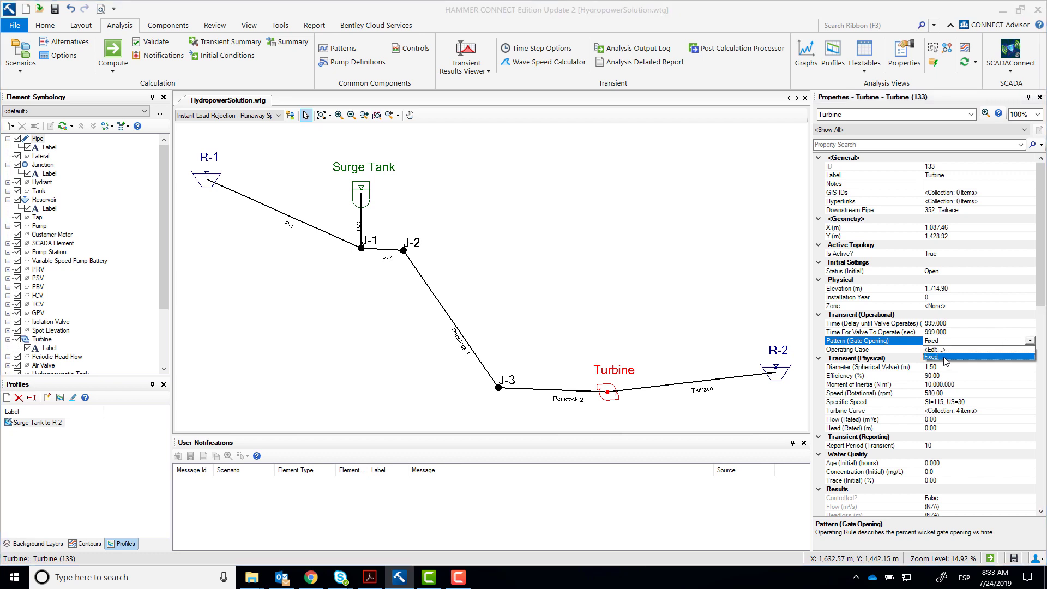
click(1031, 342)
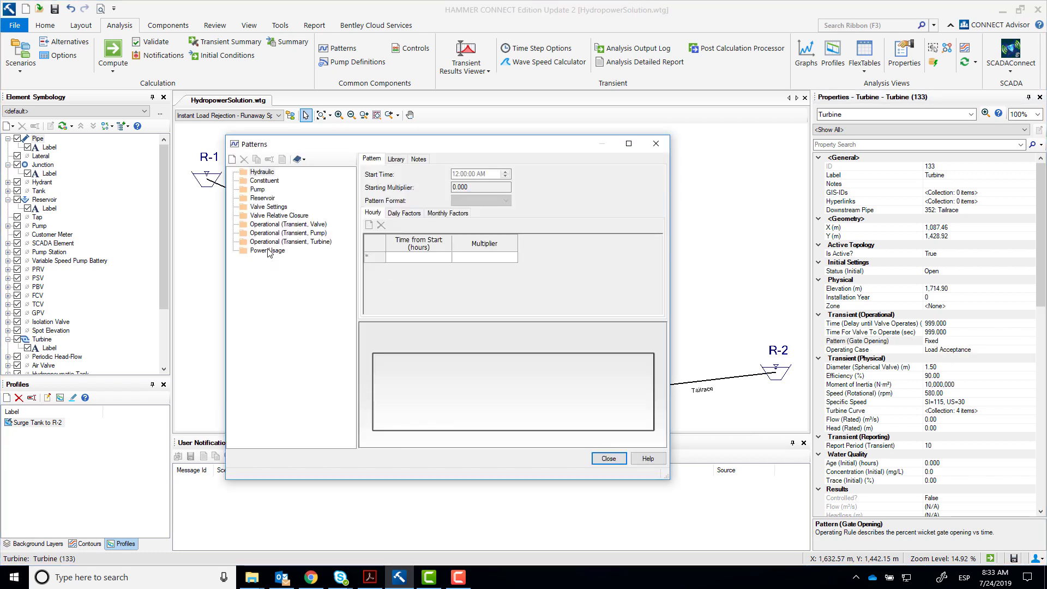
click(320, 243)
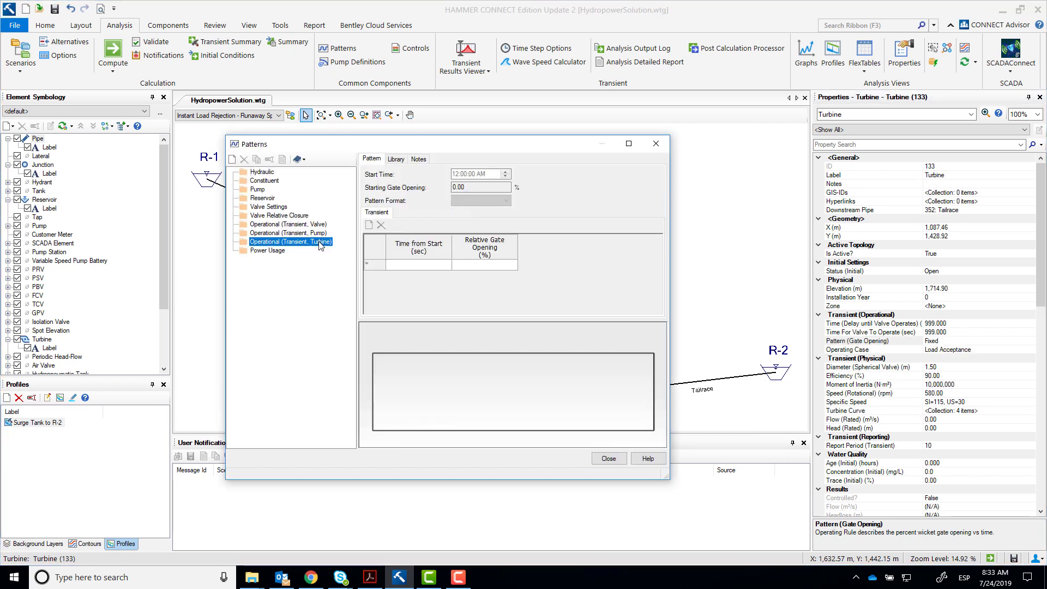
right_click(320, 245)
click(333, 255)
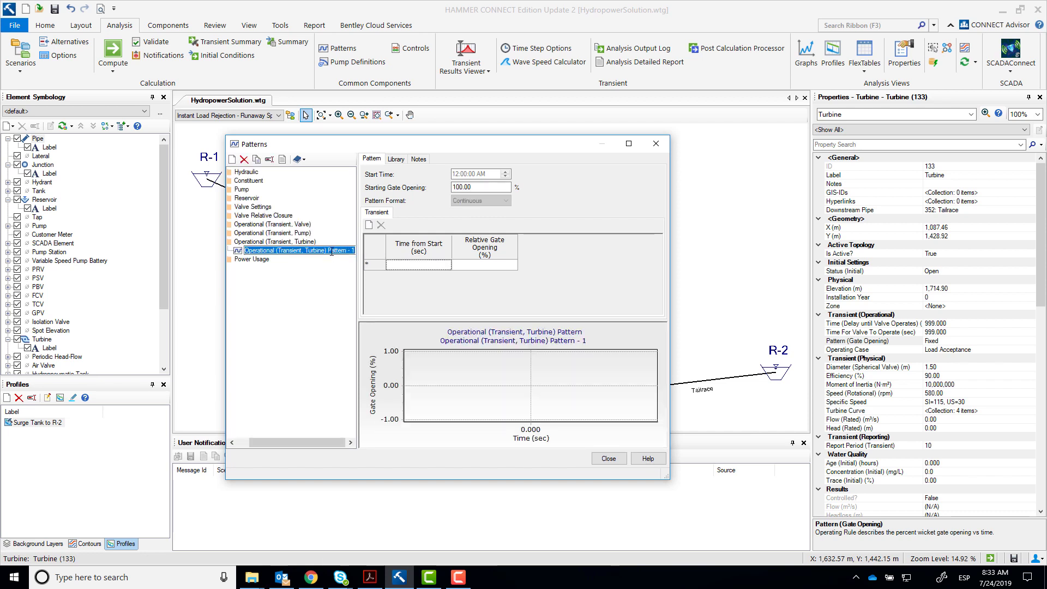
text(Instant Load Rejection)
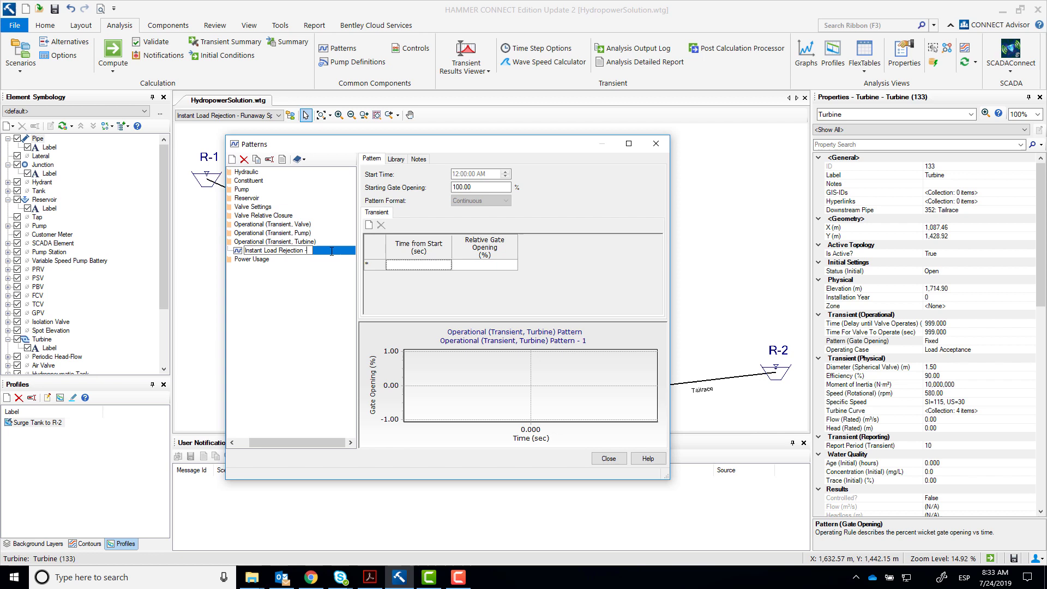
text( - no gate closure)
click(344, 279)
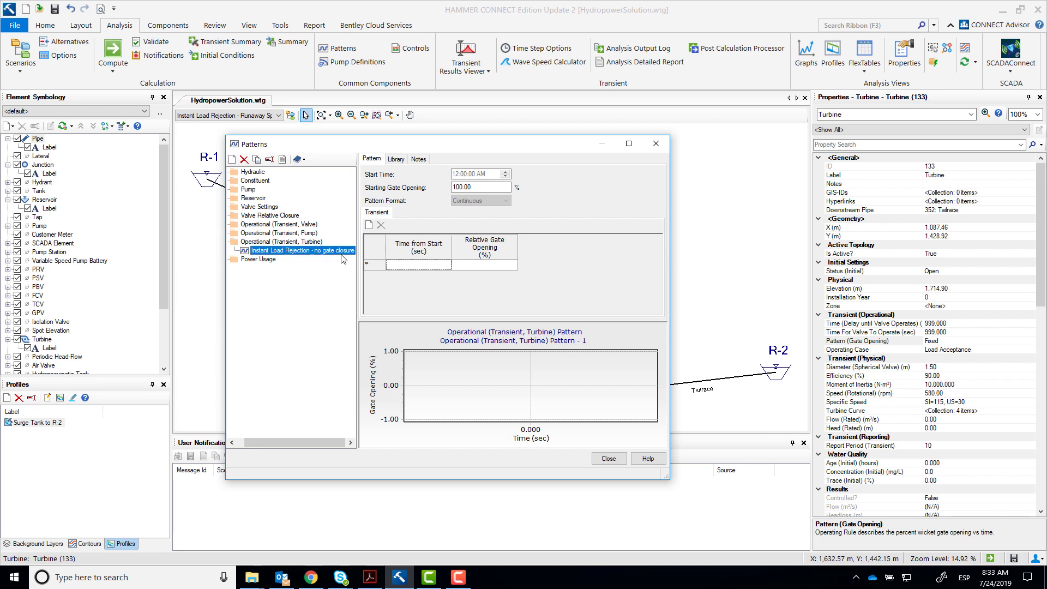
Enter pattern times 10, 200 and 201 s with 100% gate opening for the first two.
click(484, 187)
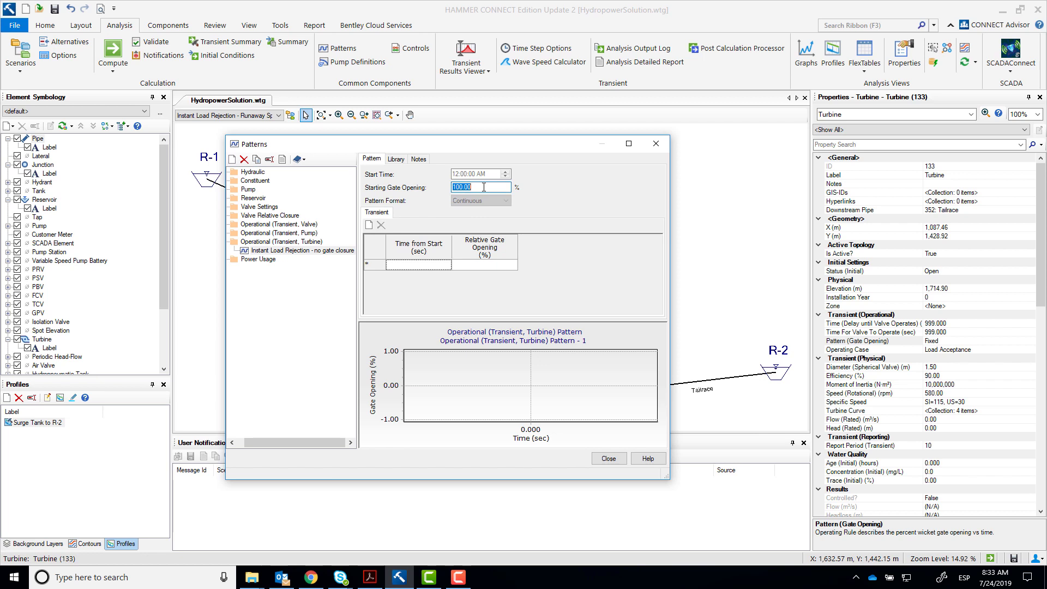
click(428, 266)
text(10)
key(Return)
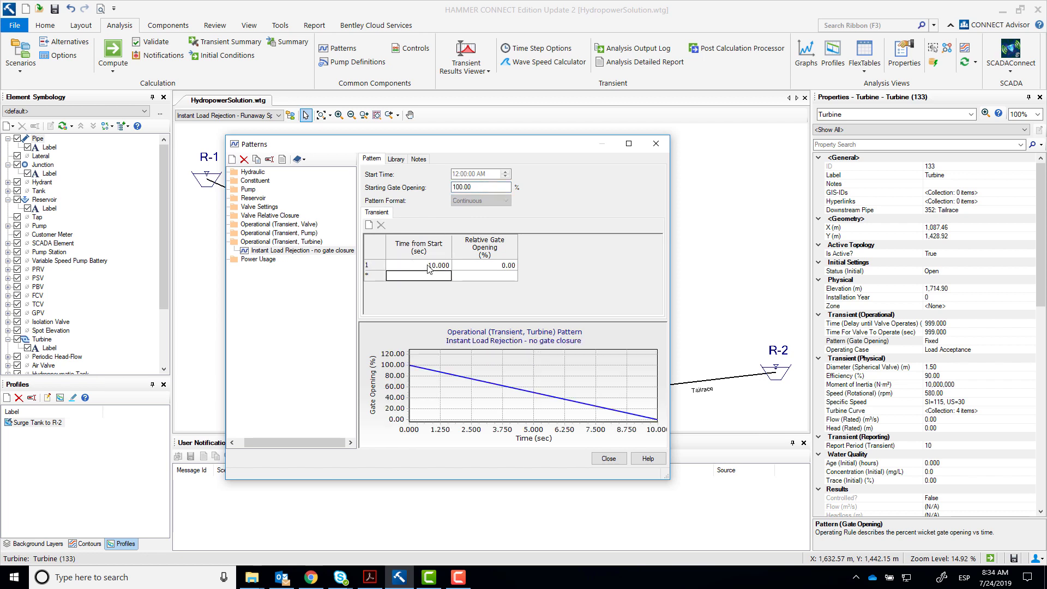
text(200)
key(Return)
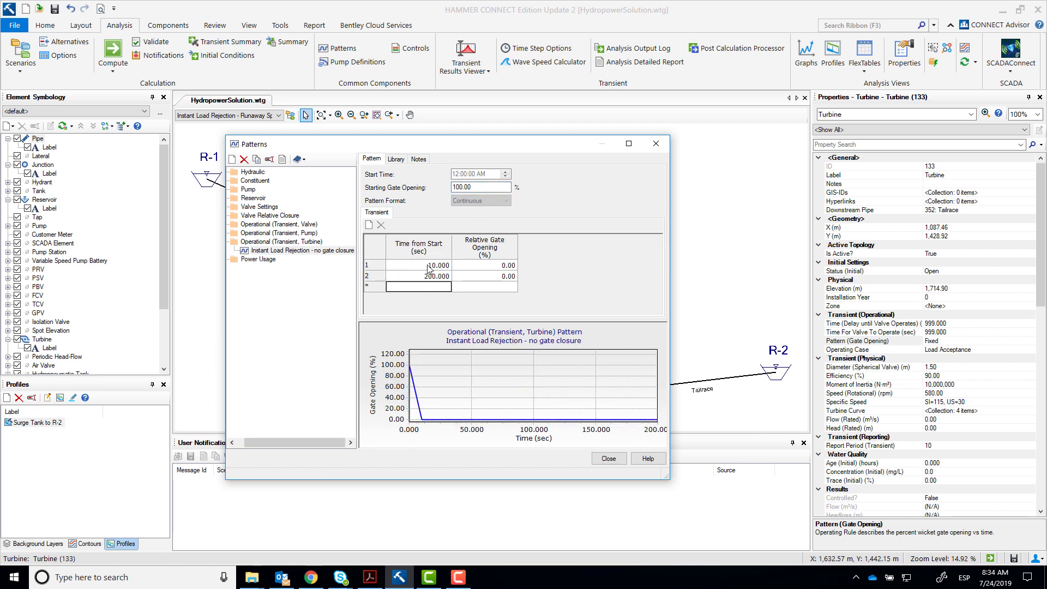
text(201)
key(Return)
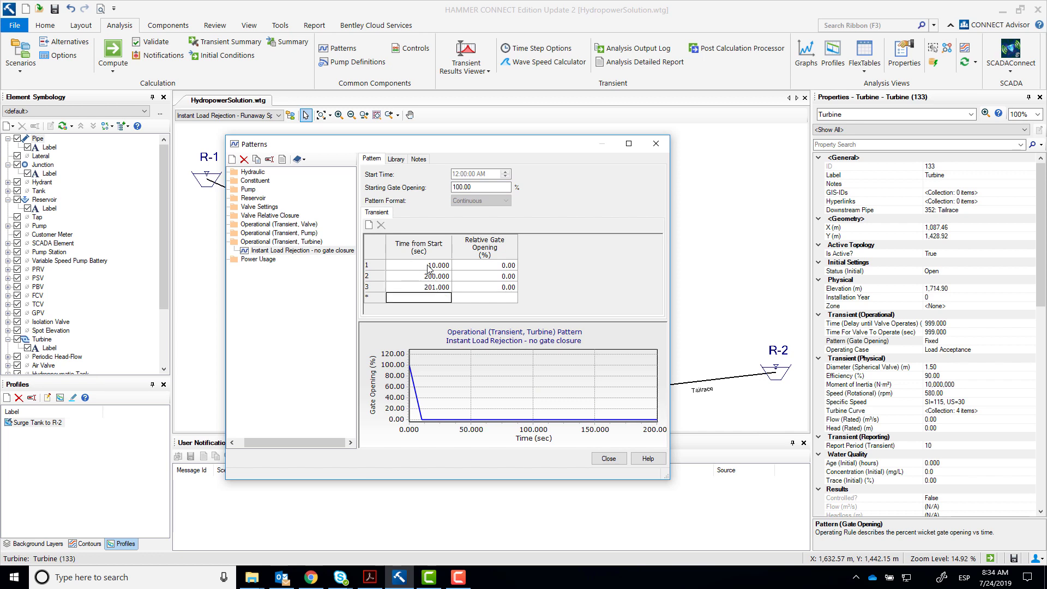
click(494, 266)
text(100)
key(Return)
text(100)
key(Return)
Finish with 0% at 201 s, then give the Turbine this pattern and the Instant Load Rejection operating case.
text(0)
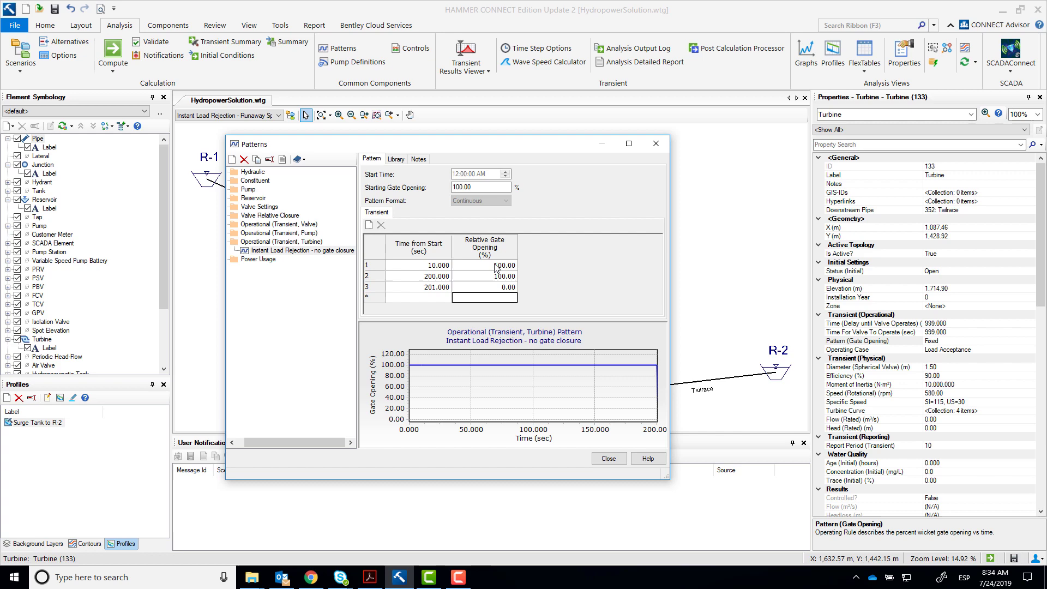
click(615, 460)
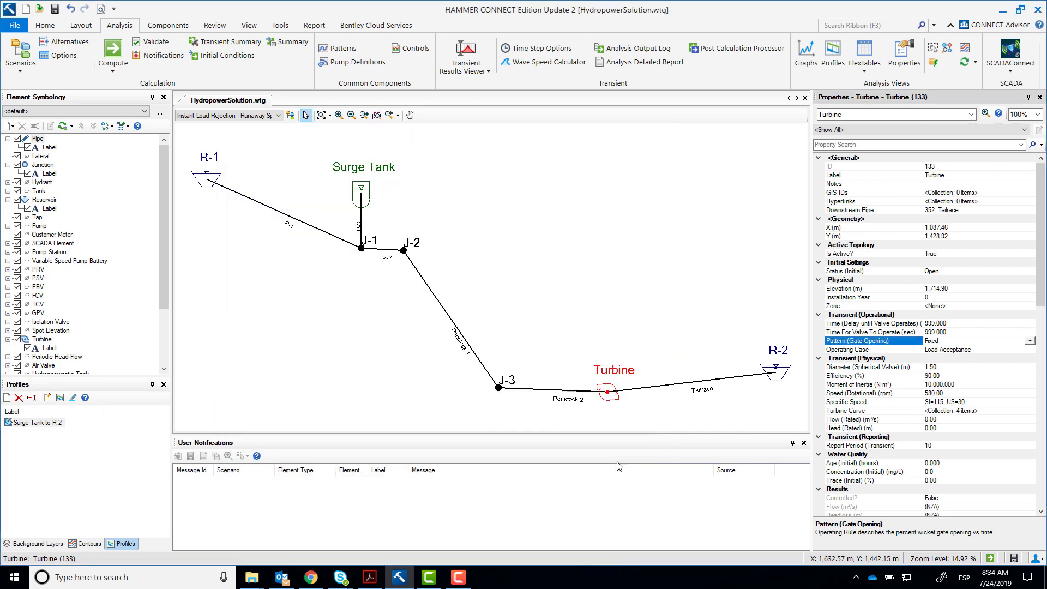
click(1029, 341)
click(1014, 364)
click(1024, 350)
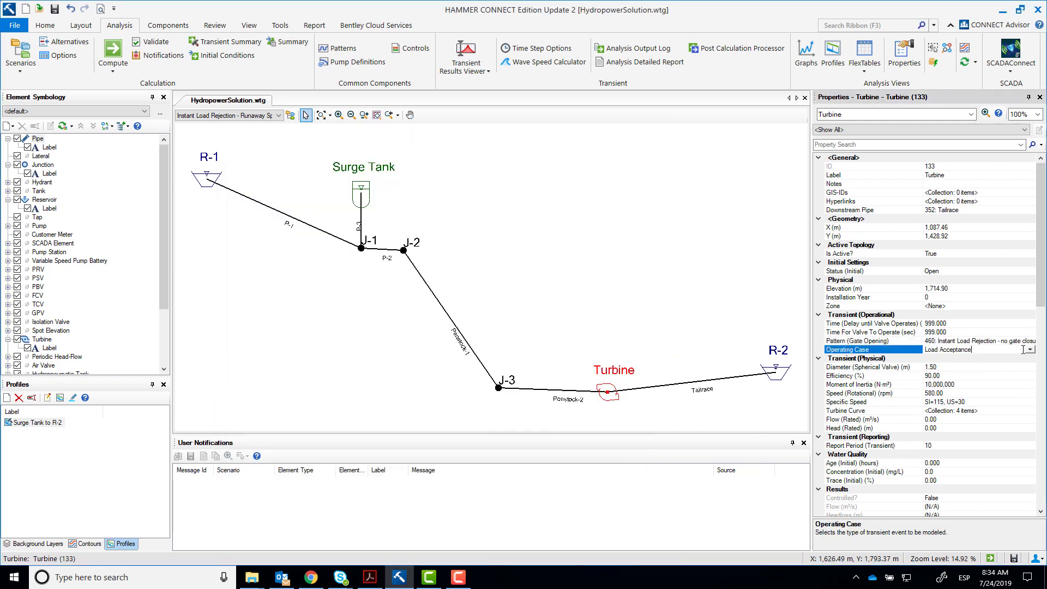
click(1028, 349)
click(986, 363)
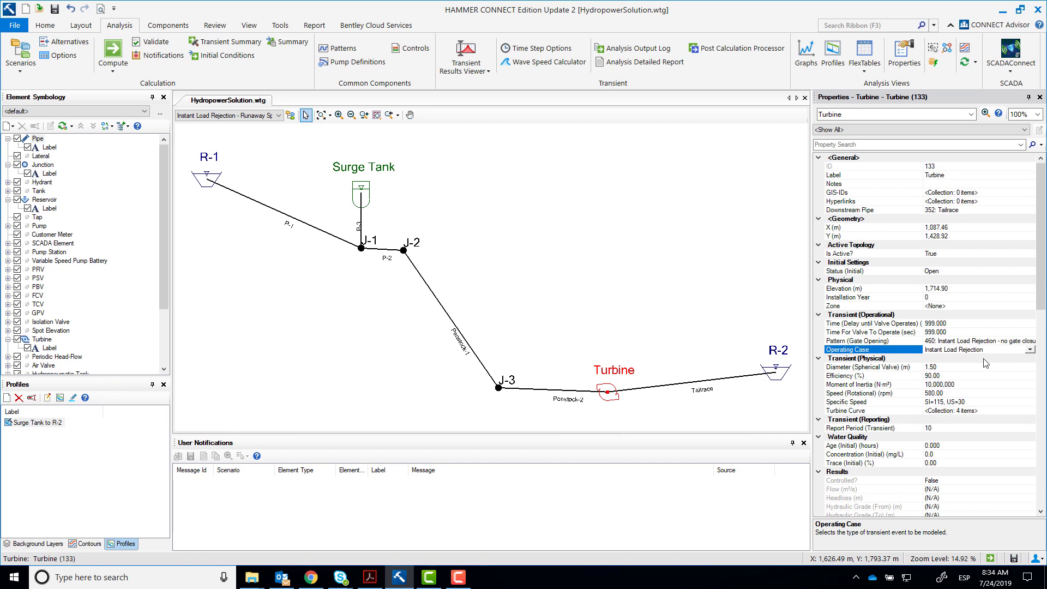
Compute the transient run and review the extreme pressures and heads.
key(alt+Tab)
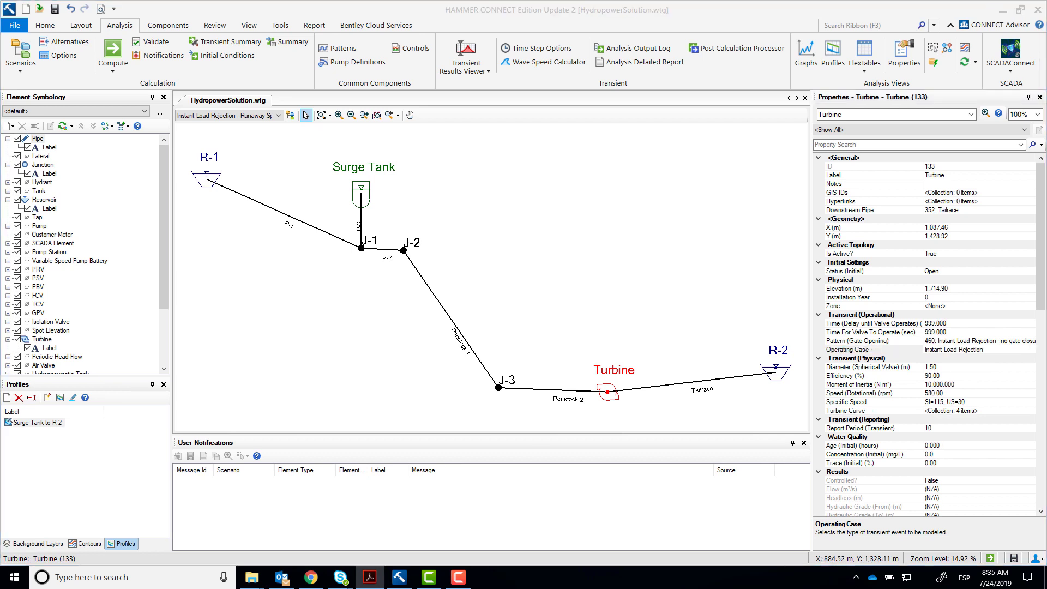
click(113, 70)
click(112, 69)
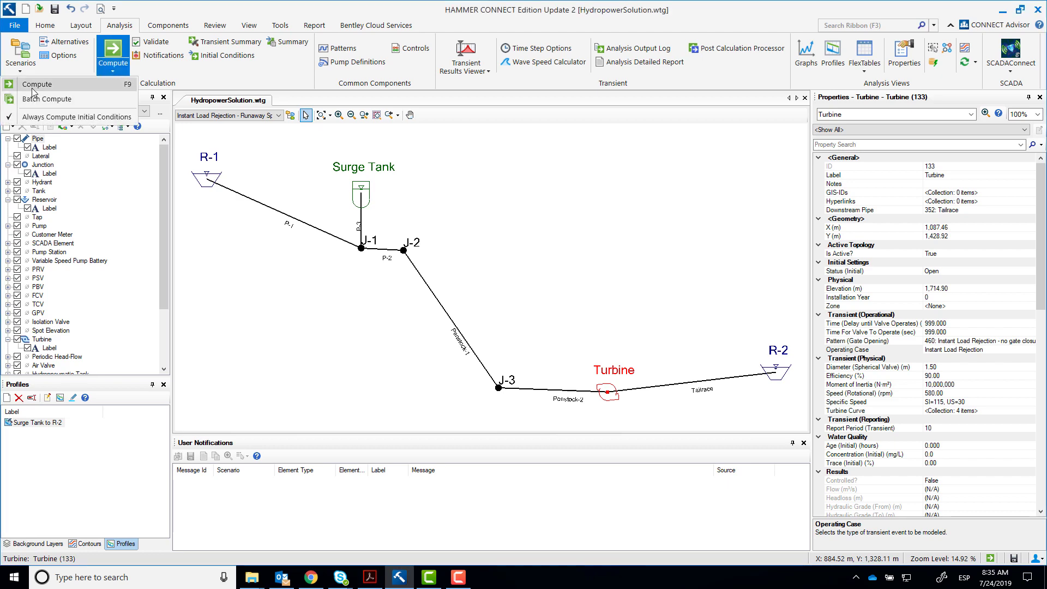
click(33, 88)
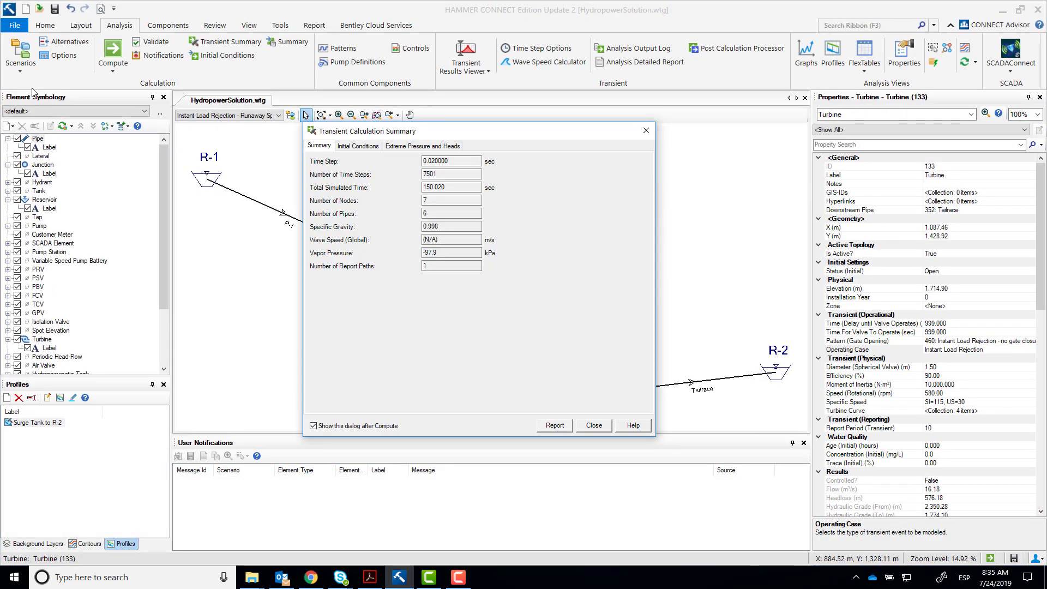
click(443, 145)
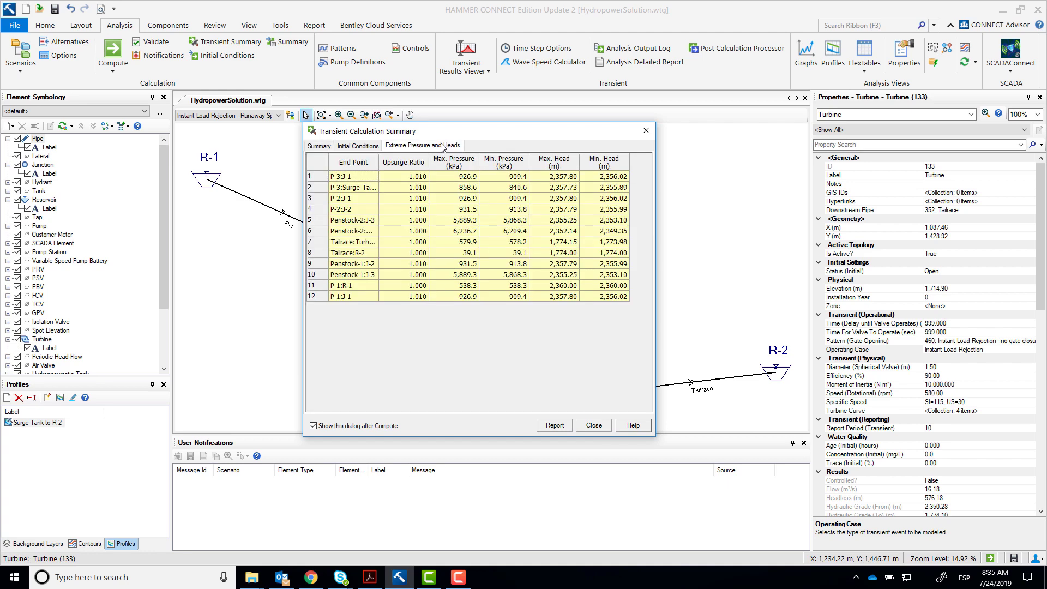
Plot the flow-only time history at the Tailrace:Turbine end point.
click(600, 426)
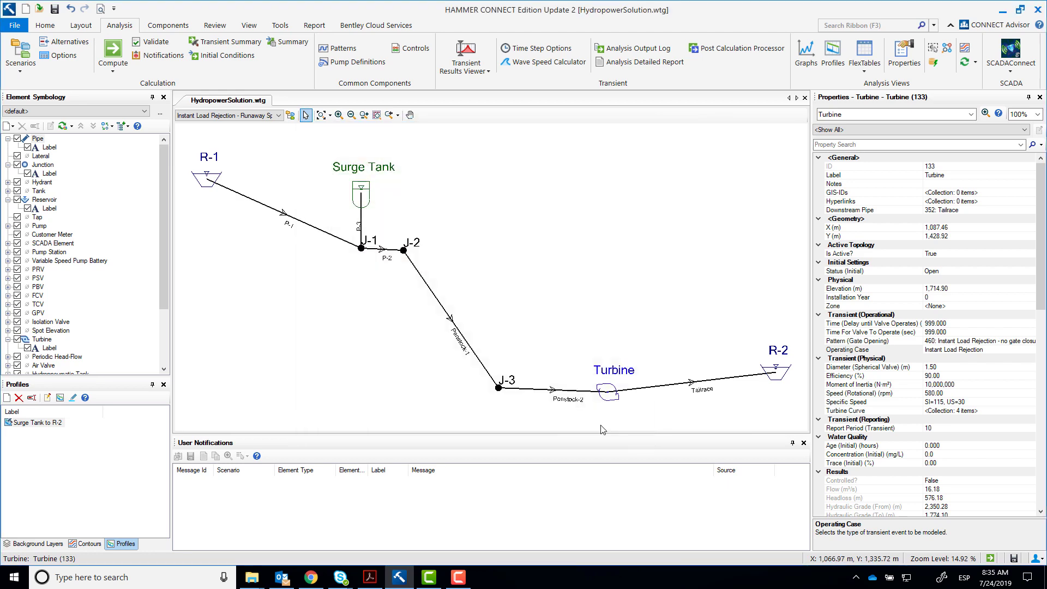
click(480, 49)
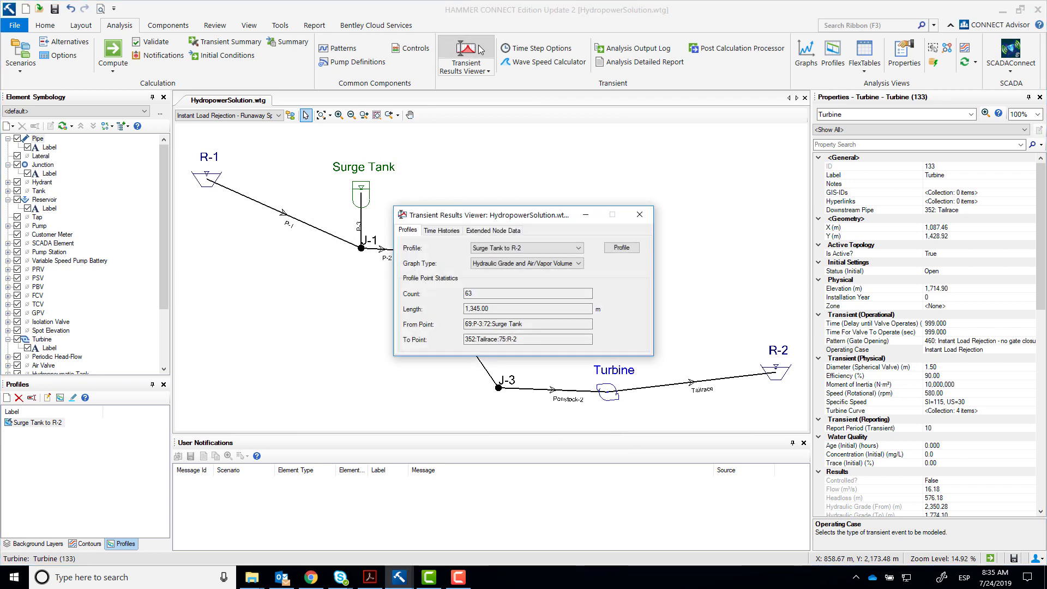
click(436, 231)
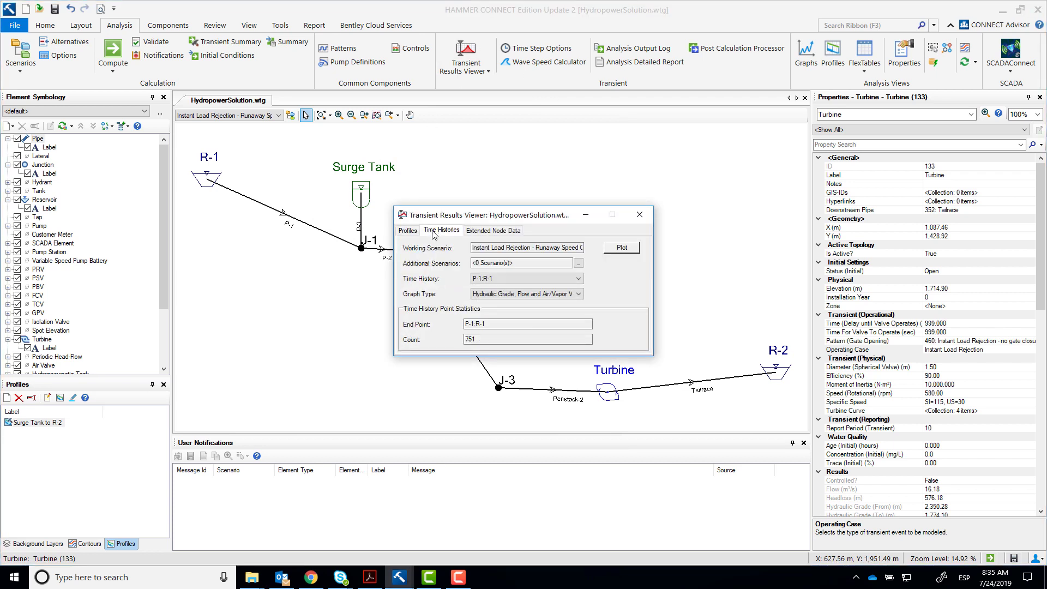
click(553, 277)
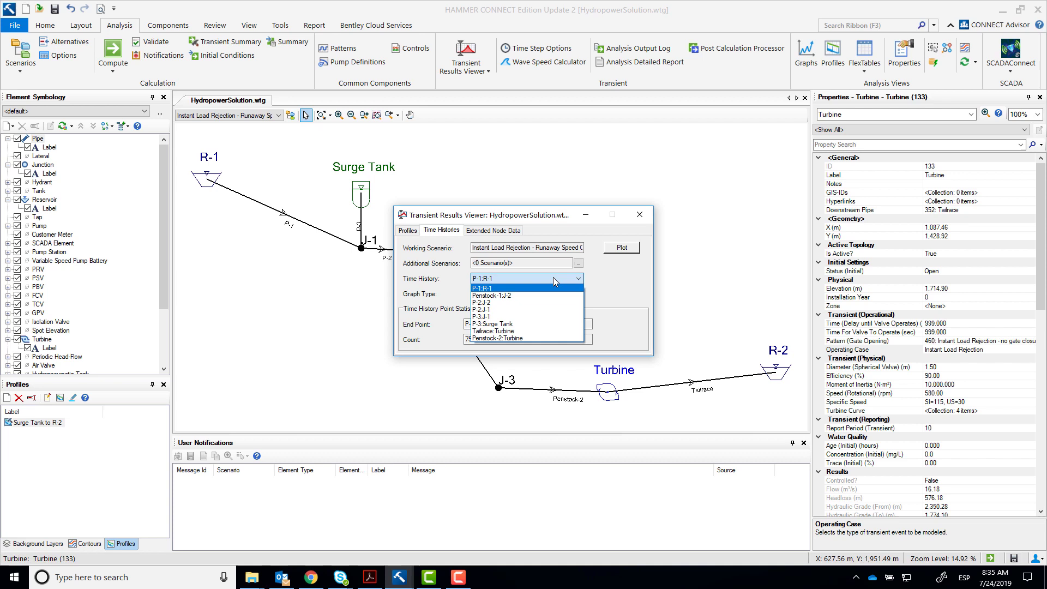
click(550, 320)
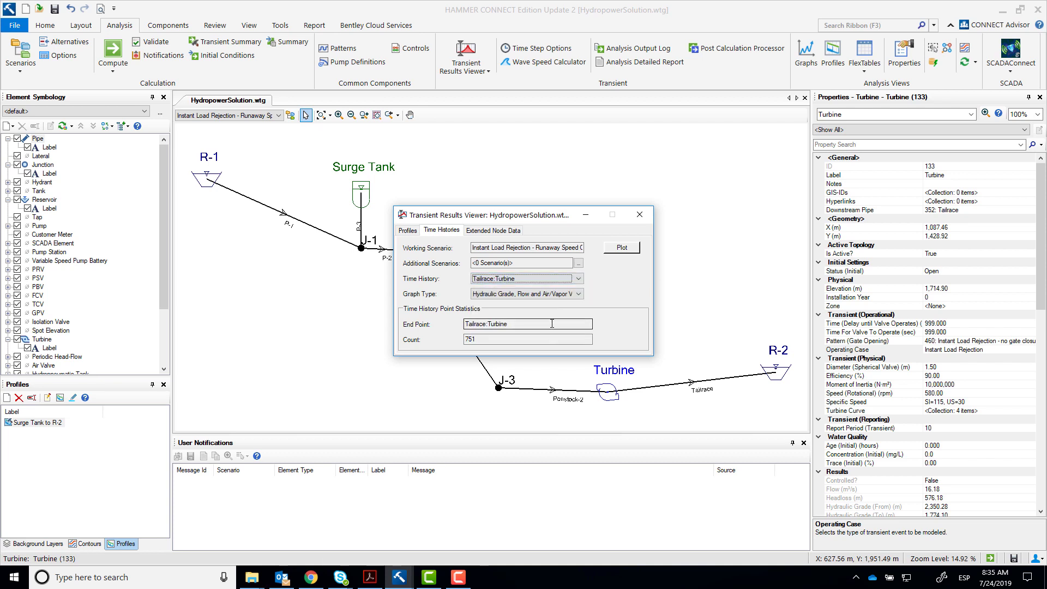
click(563, 295)
click(542, 347)
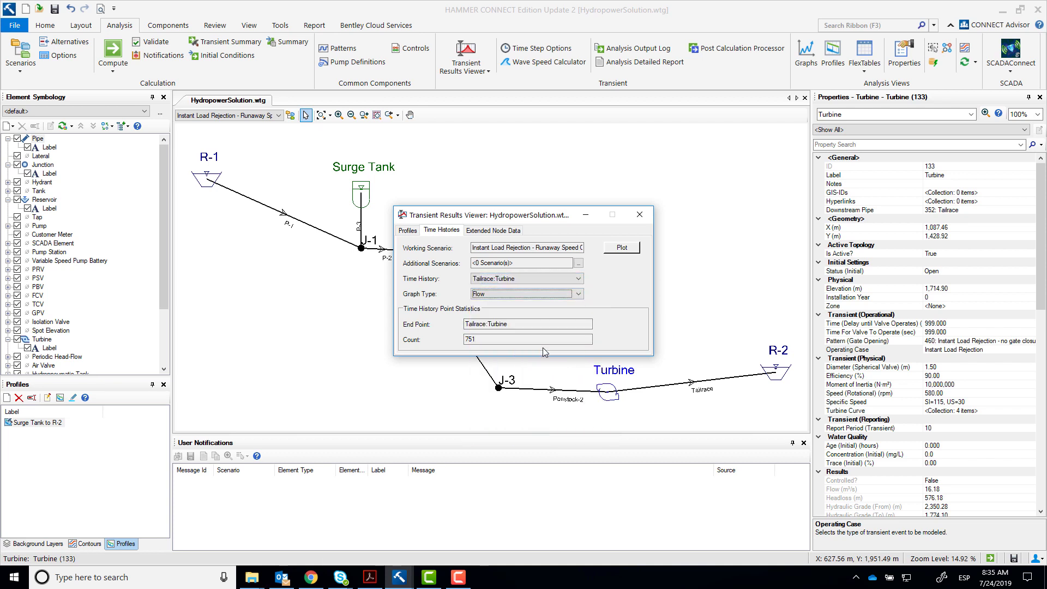
click(621, 247)
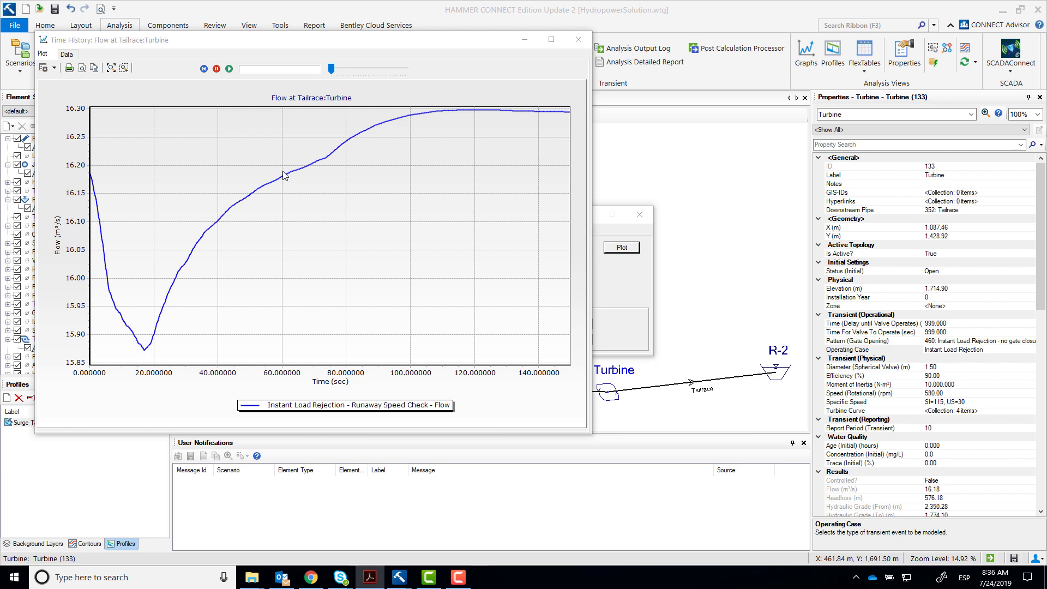
Plot the Surge Tank to R-2 profile beside the flow plot and animate both through time.
drag(242, 42, 643, 72)
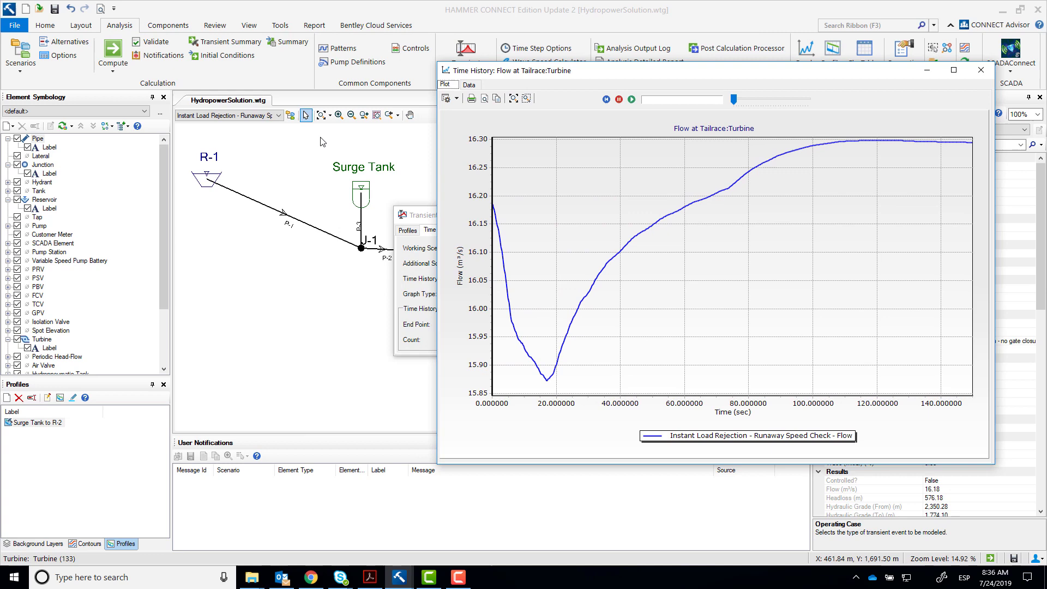
drag(416, 216, 106, 140)
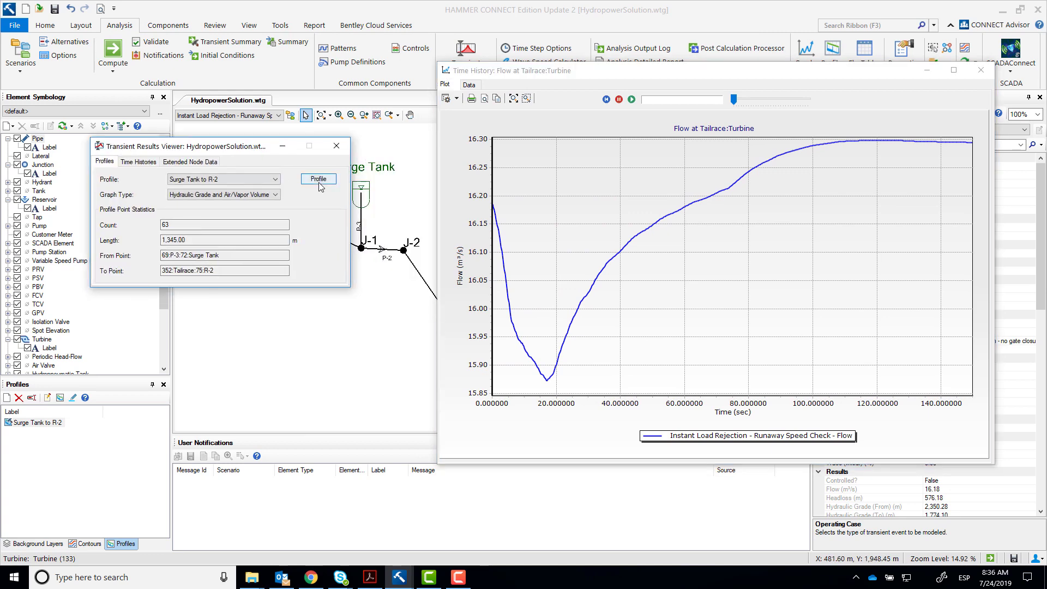
click(309, 182)
drag(621, 71, 673, 69)
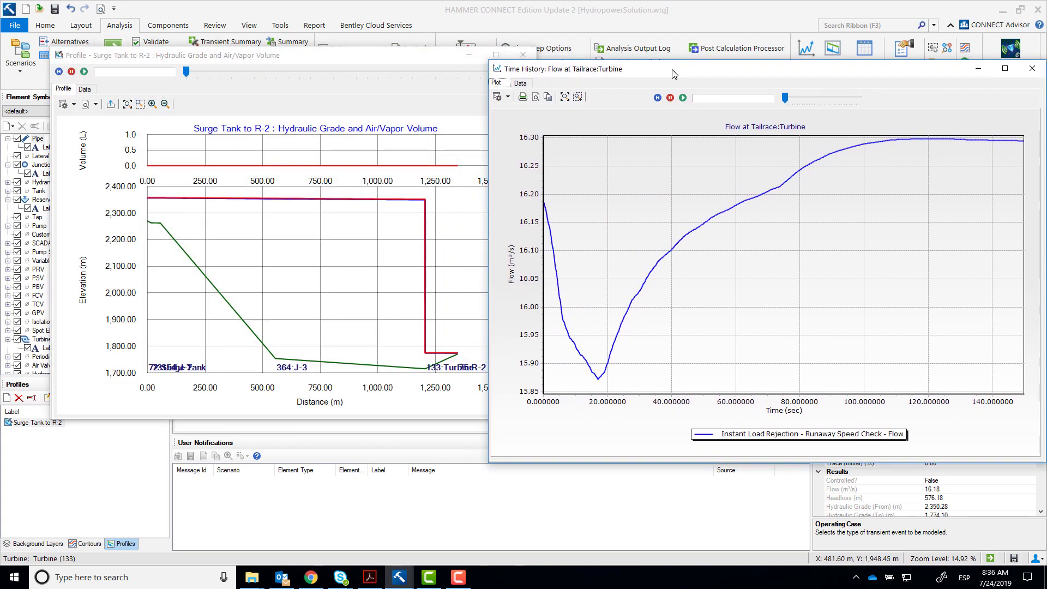
drag(458, 52, 412, 47)
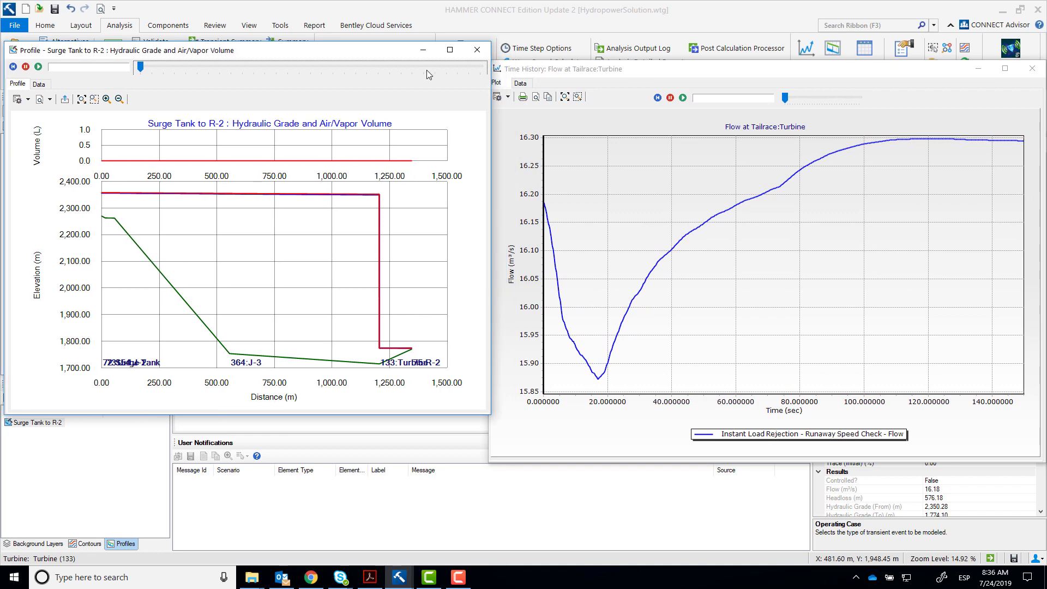
click(580, 68)
drag(579, 68, 579, 51)
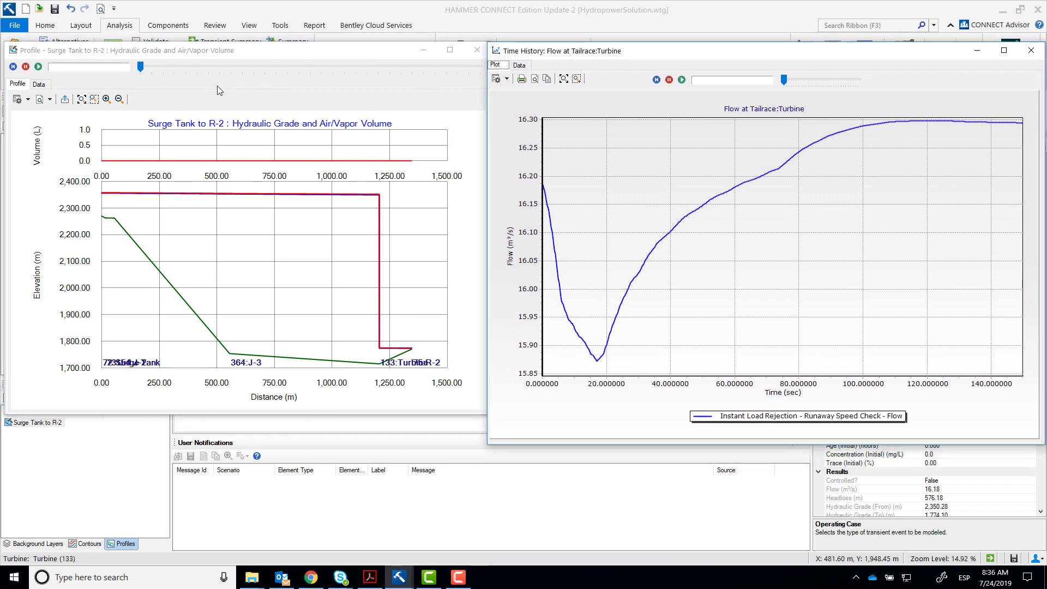
click(38, 67)
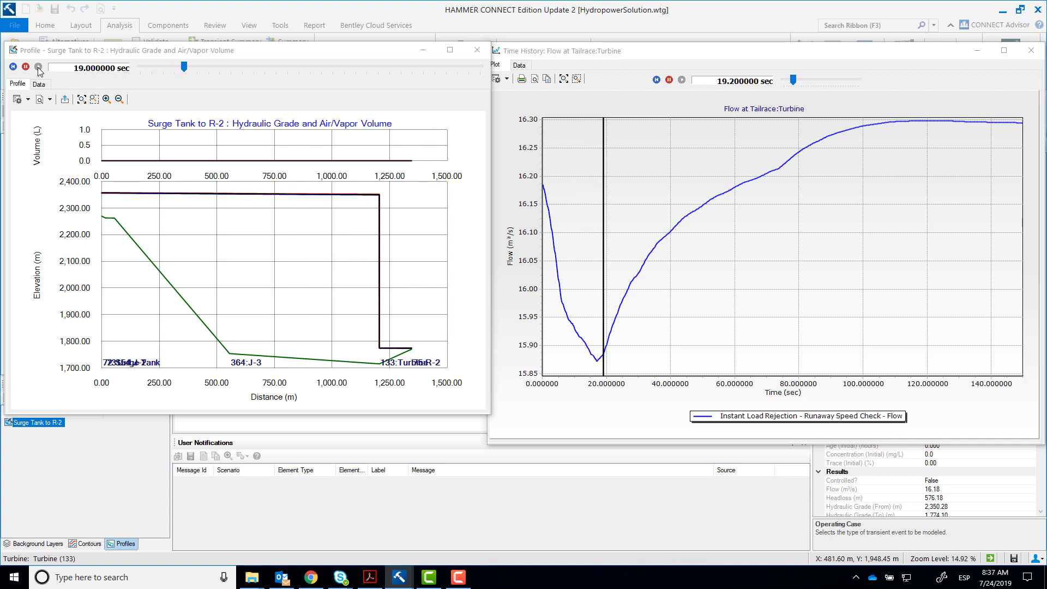
mouse_move(188, 66)
mouse_down()
mouse_move(440, 73)
mouse_move(267, 77)
mouse_up()
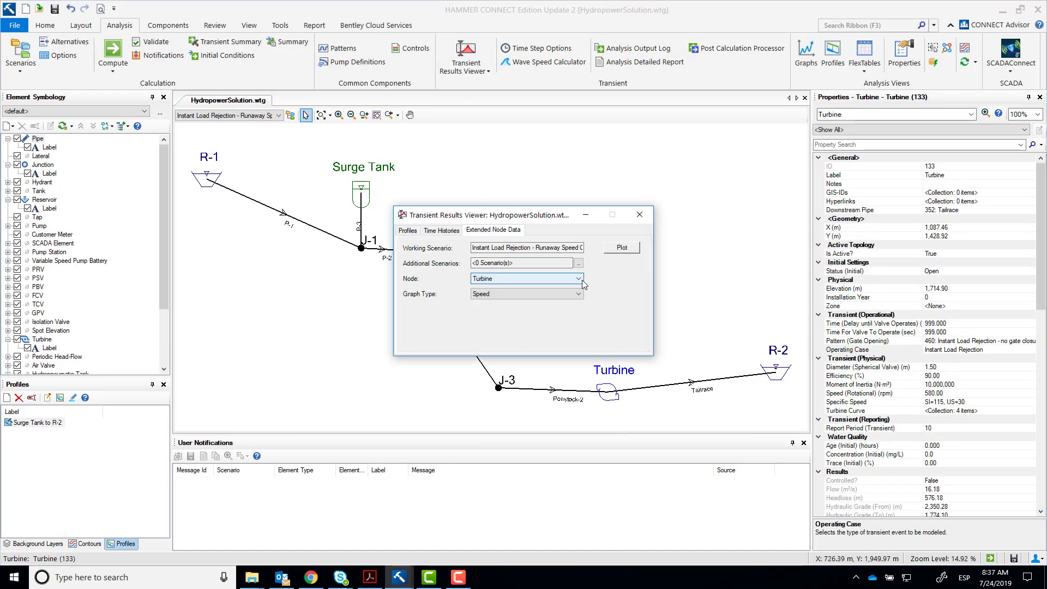
Plot the Turbine's Speed graph for the load-rejection run and animate it.
key(Tab)
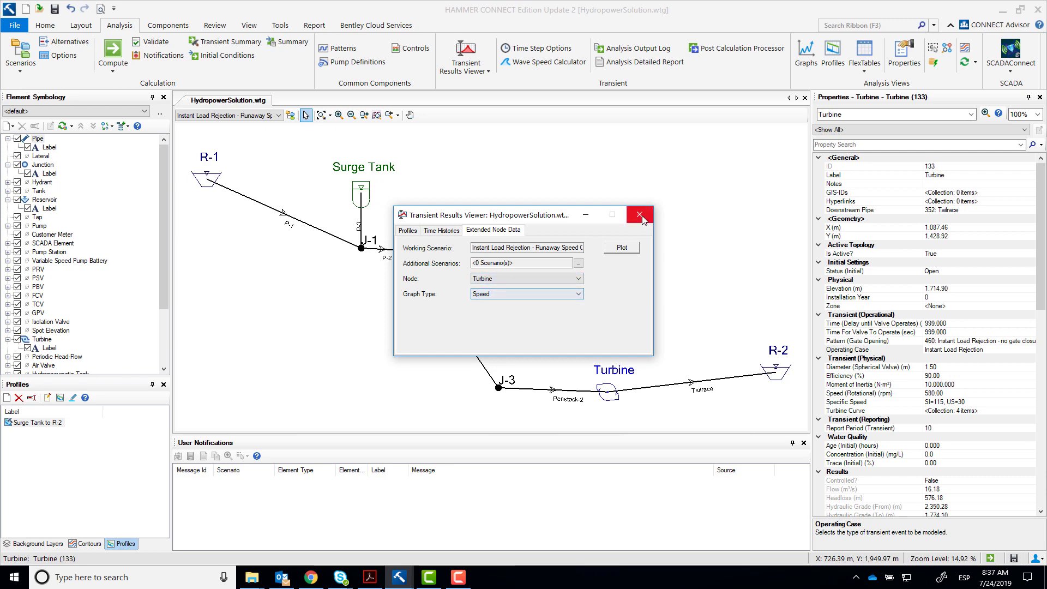
click(627, 247)
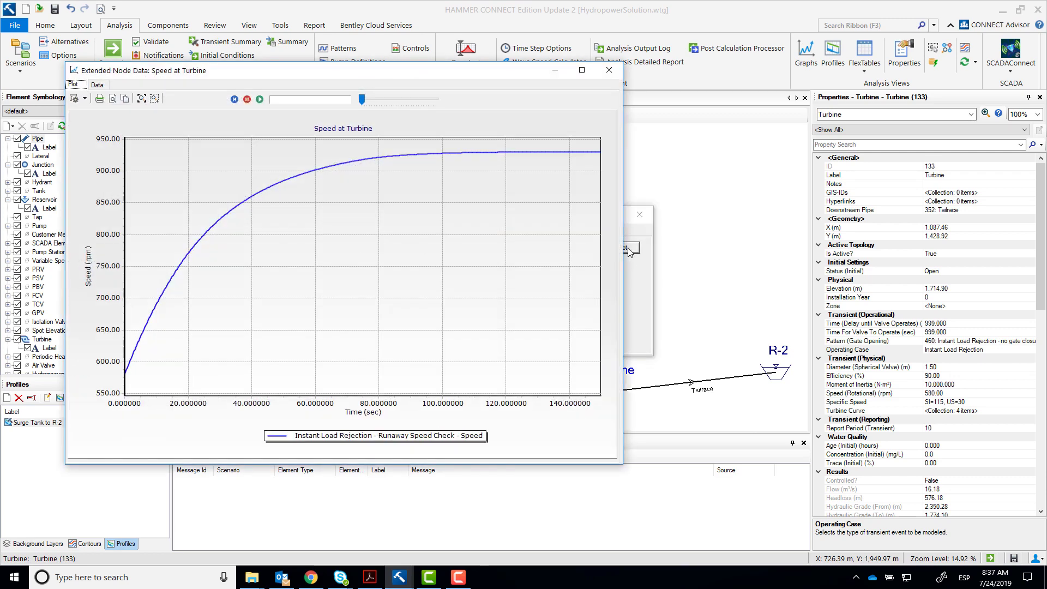
click(260, 99)
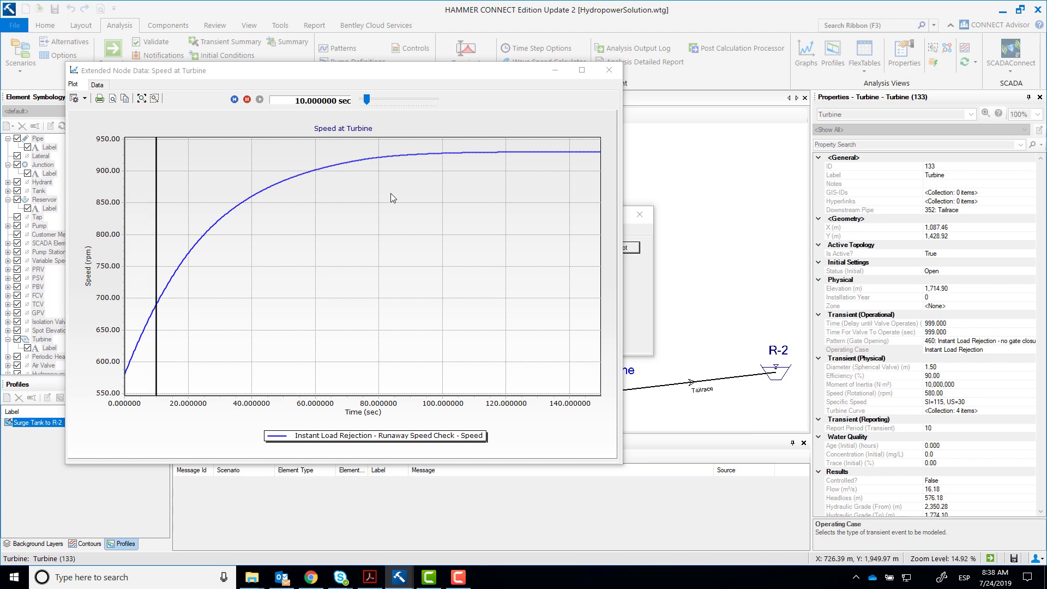
Review the turbine speed values in the data table, levelling off near 930 rpm.
click(97, 84)
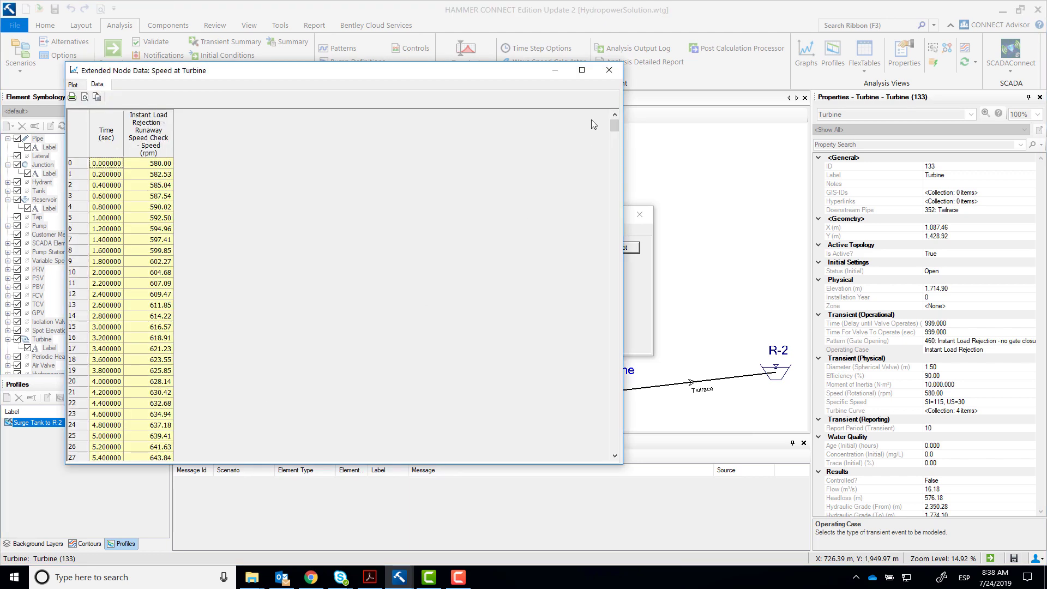
drag(614, 124, 593, 455)
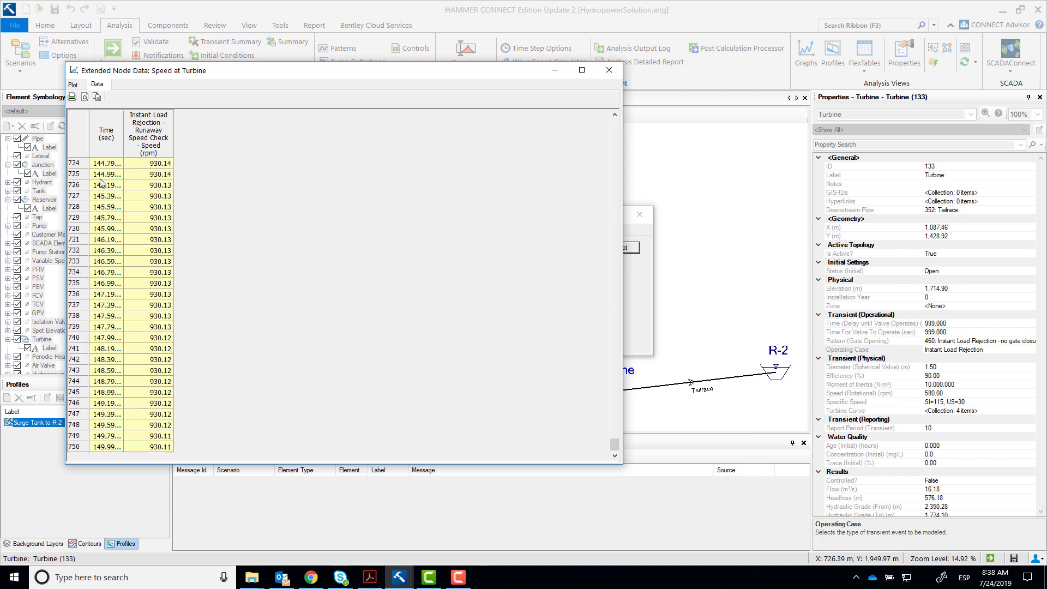
scroll(163, 180, up, 5)
click(171, 174)
scroll(167, 175, up, 17)
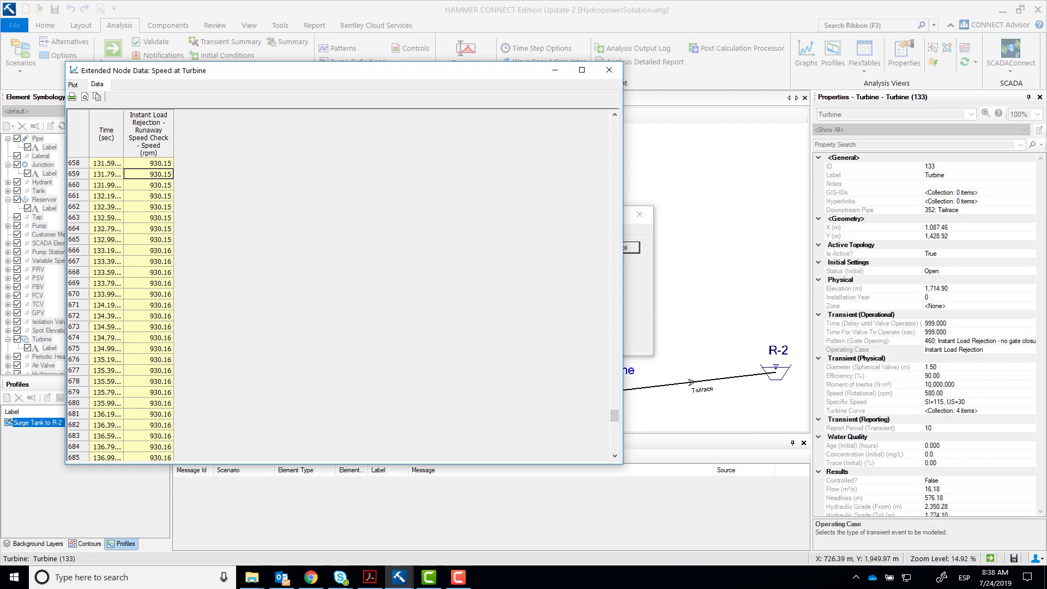
click(370, 577)
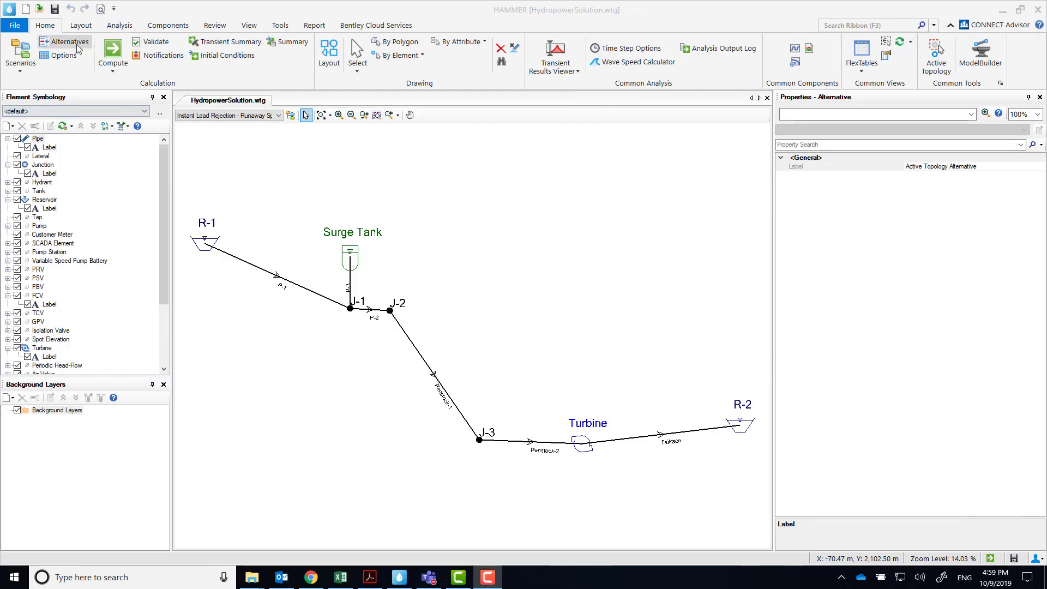
Create a child transient alternative under Base Transient named 'Load Rejection - Fast Closure'.
click(62, 42)
click(167, 218)
right_click(167, 221)
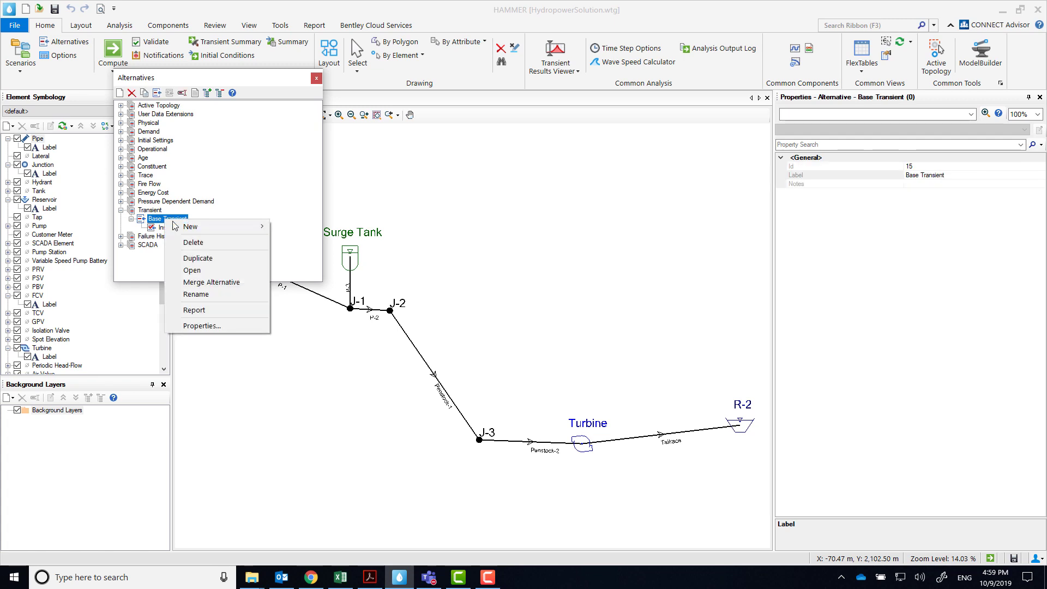
click(289, 228)
click(211, 236)
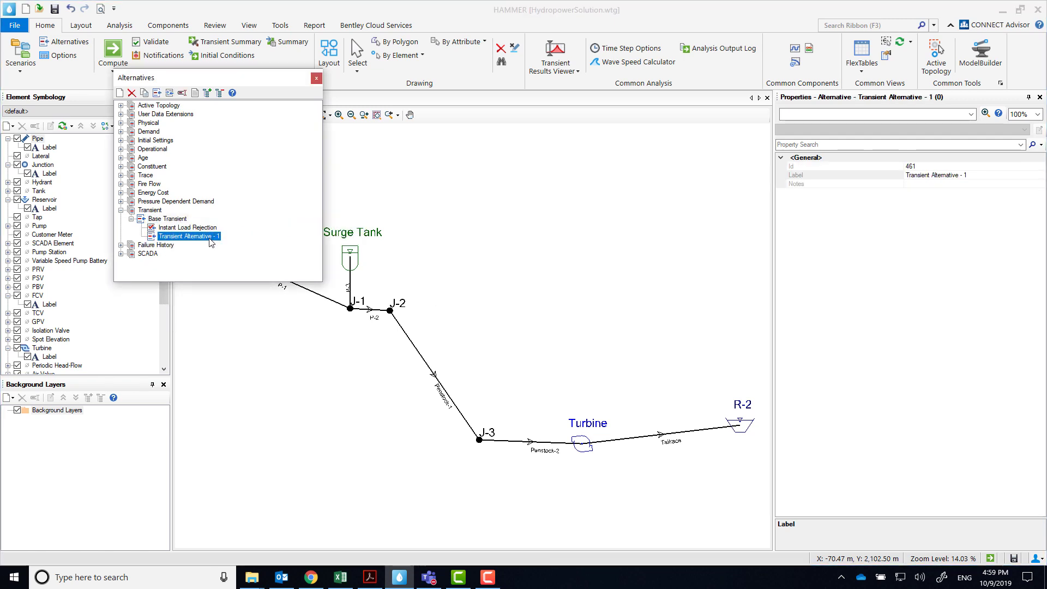
click(210, 239)
text(Load Rejectio)
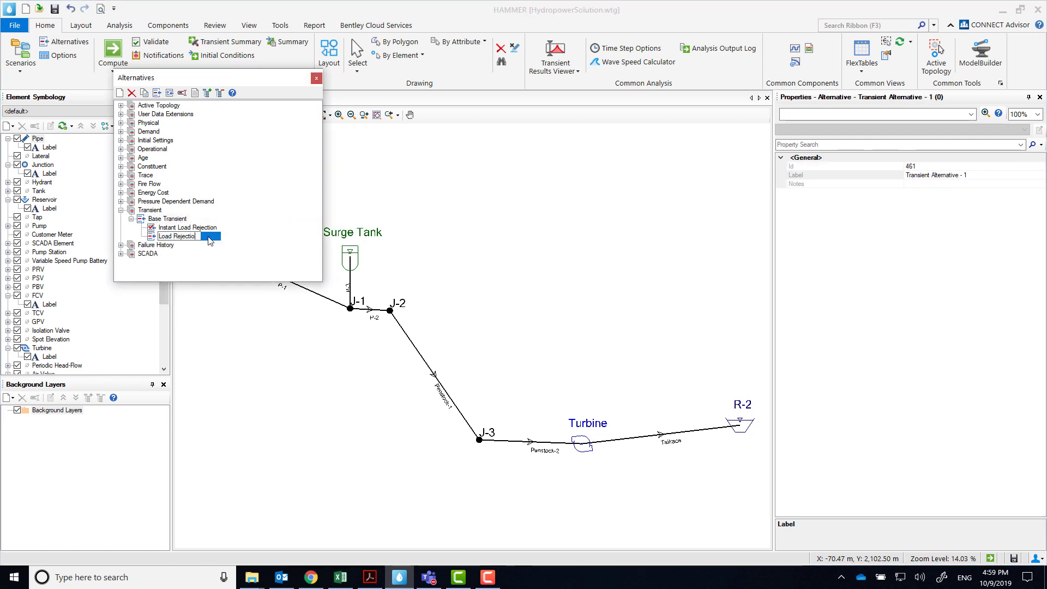
text(n - Fast Closure)
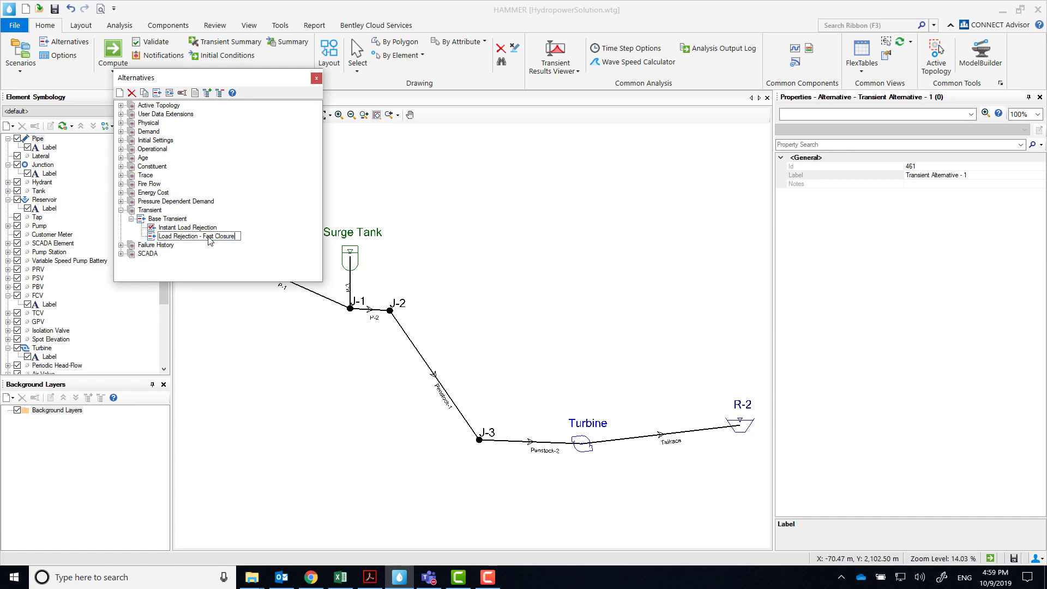
key(Return)
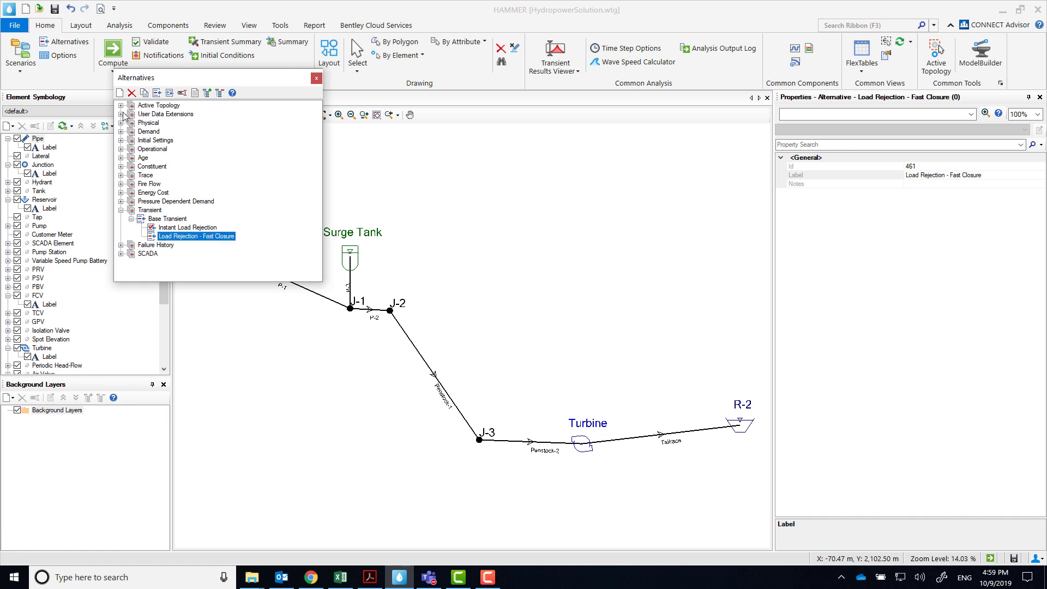
Add a child scenario under Base named 'Load Rejection - Fast Closure'.
click(22, 52)
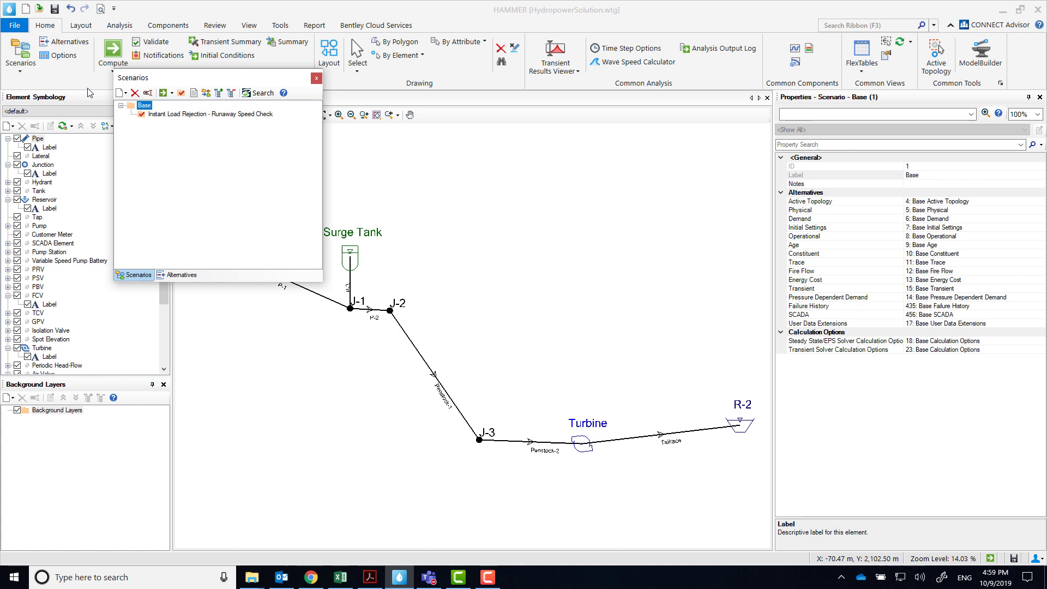
right_click(144, 105)
mouse_move(192, 151)
click(261, 164)
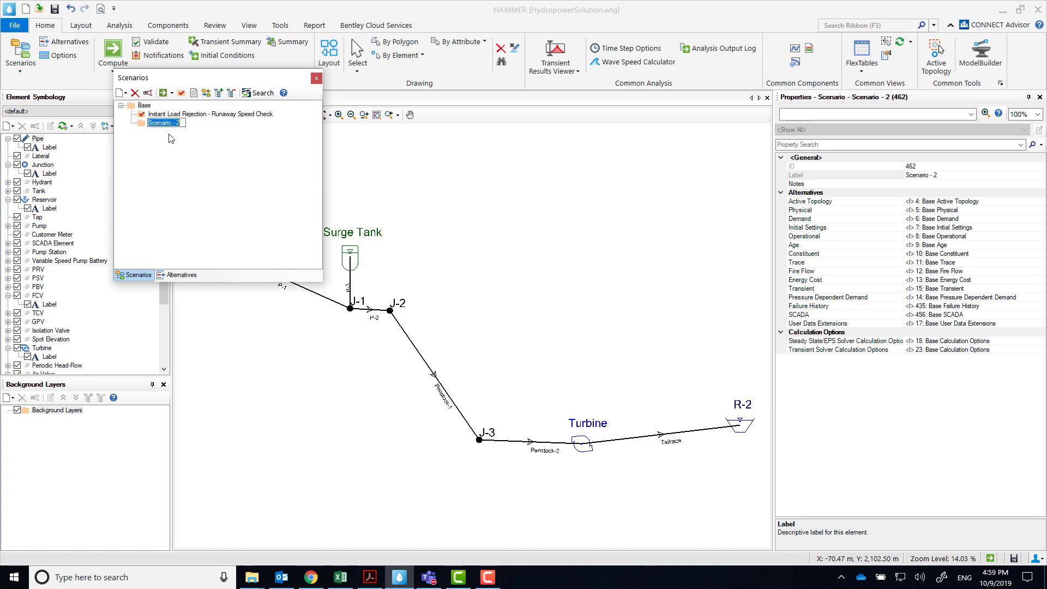
text(Load Rejection - Fast Closure)
key(Return)
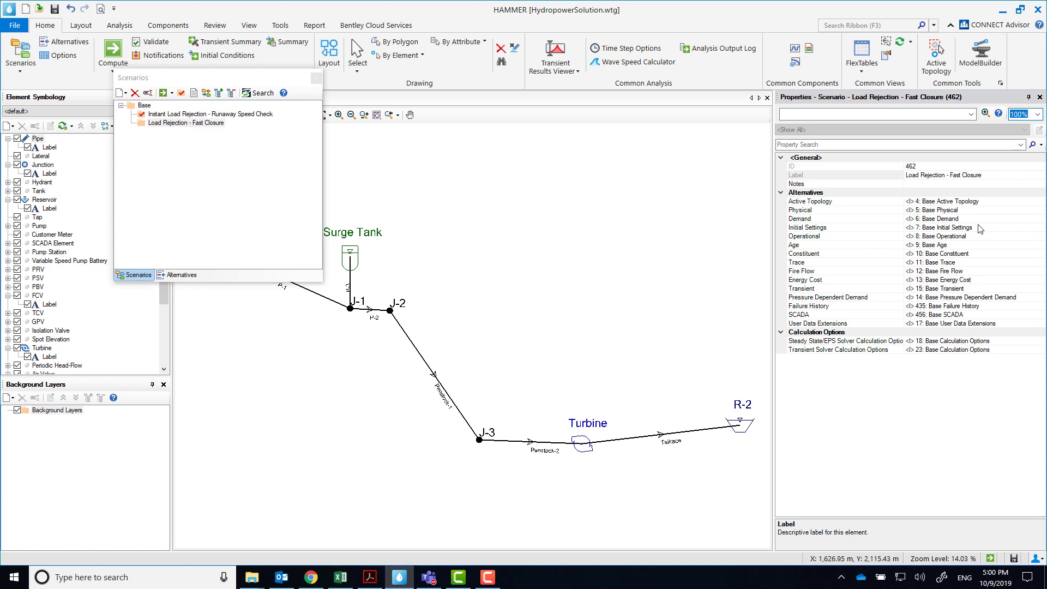
Give the scenario Turbine Open initial settings and the Load Rejection - Fast Closure transient alternative.
click(1042, 228)
click(1041, 227)
click(958, 254)
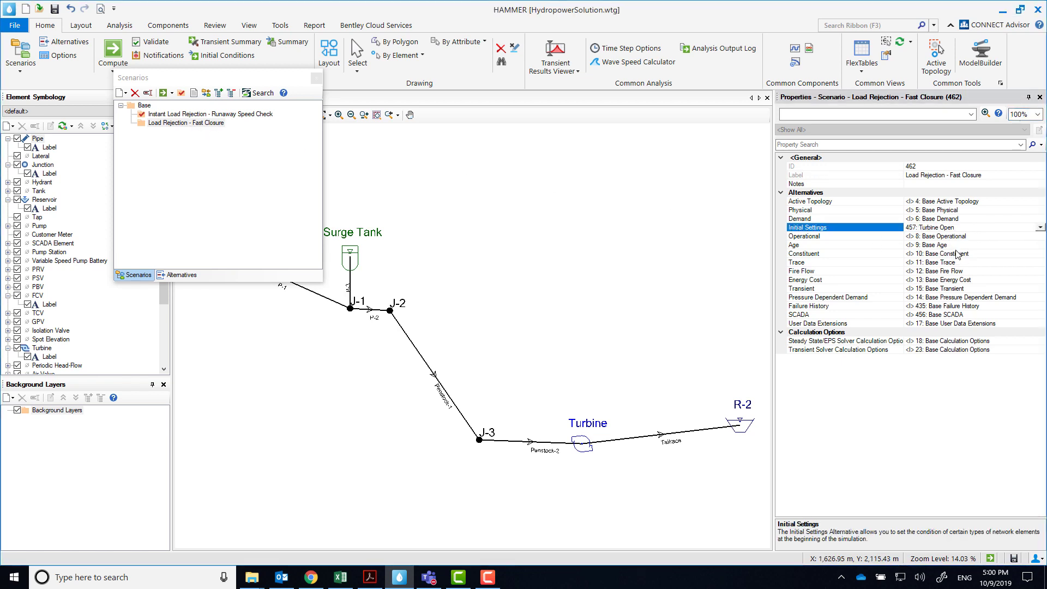
click(965, 289)
click(1041, 289)
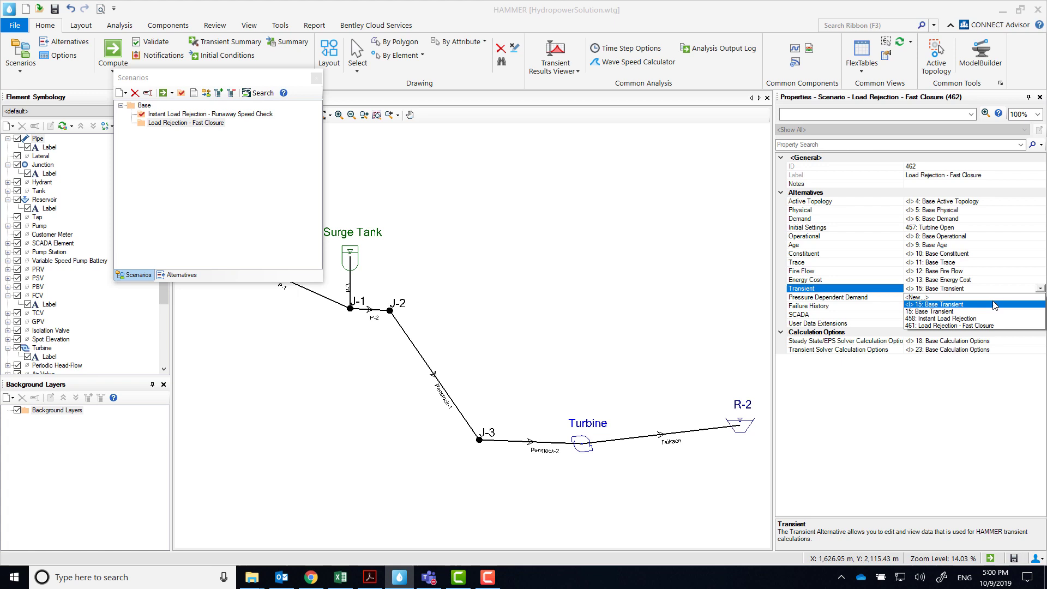
click(963, 328)
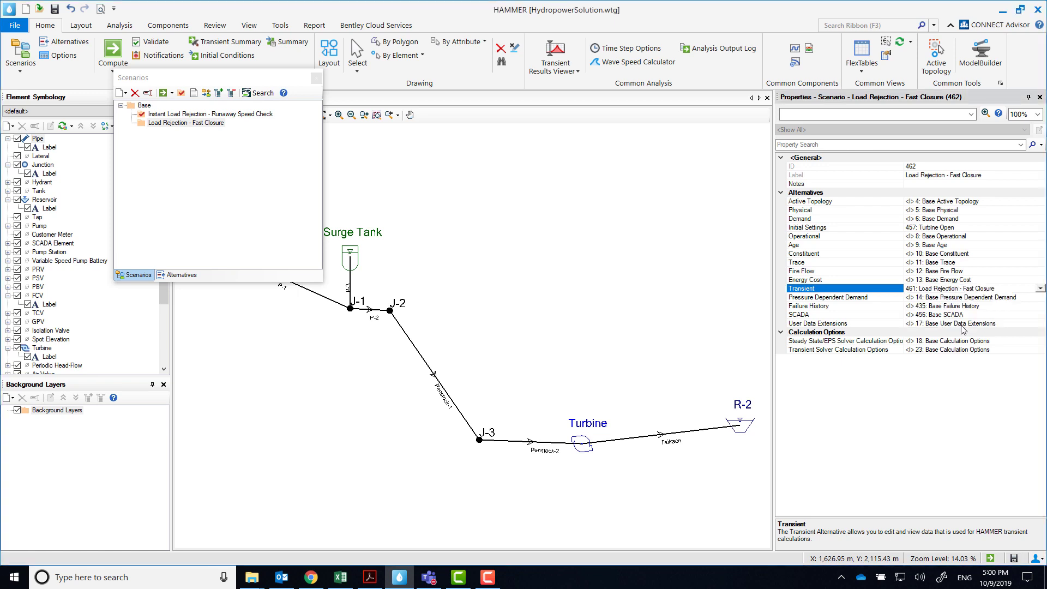
click(316, 78)
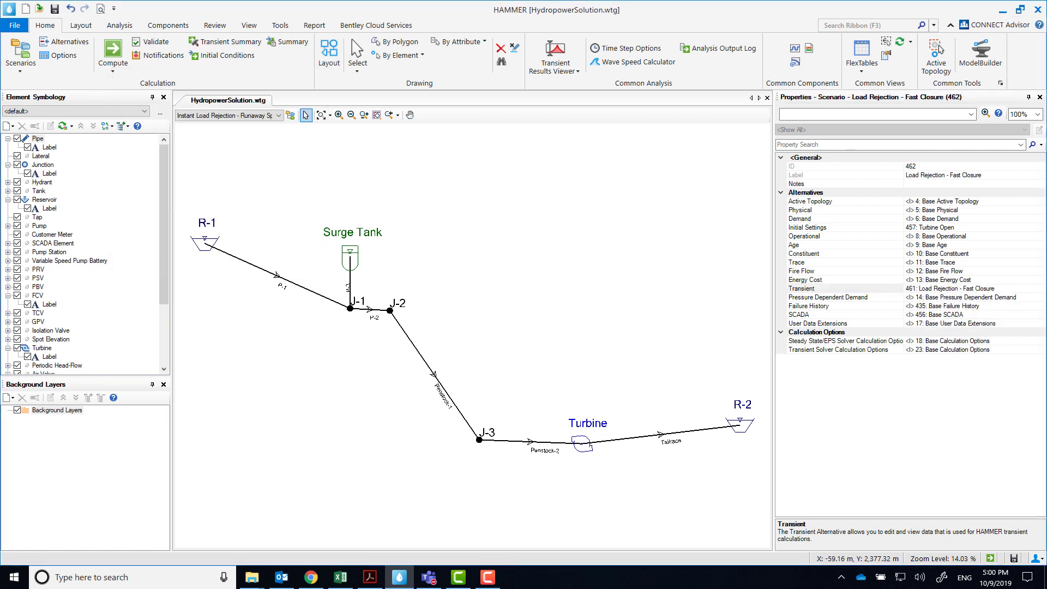
Make Load Rejection - Fast Closure the current scenario and edit the Turbine's gate opening patterns.
click(228, 115)
click(248, 145)
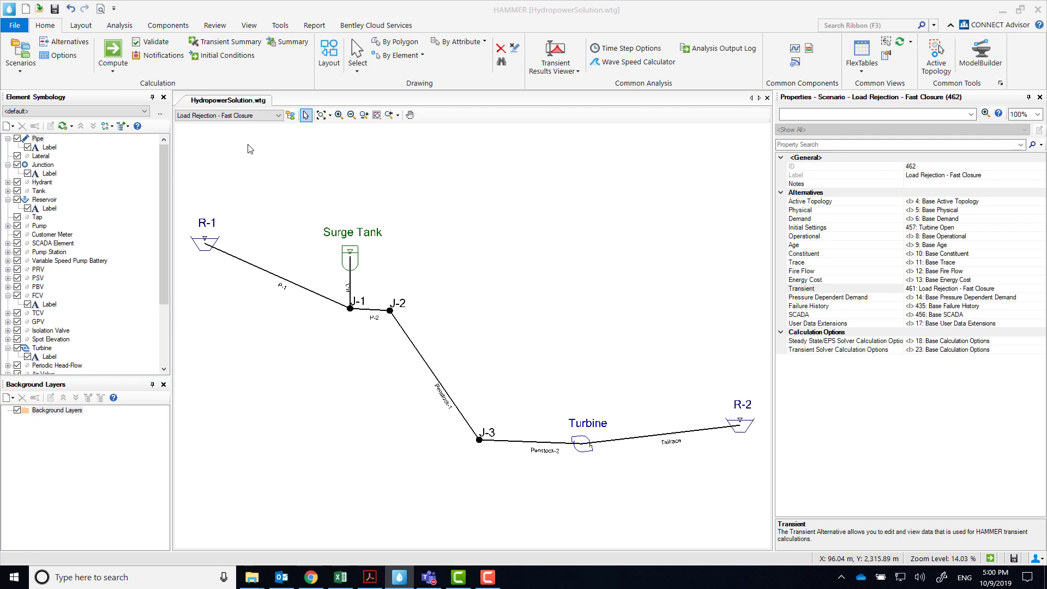
click(582, 445)
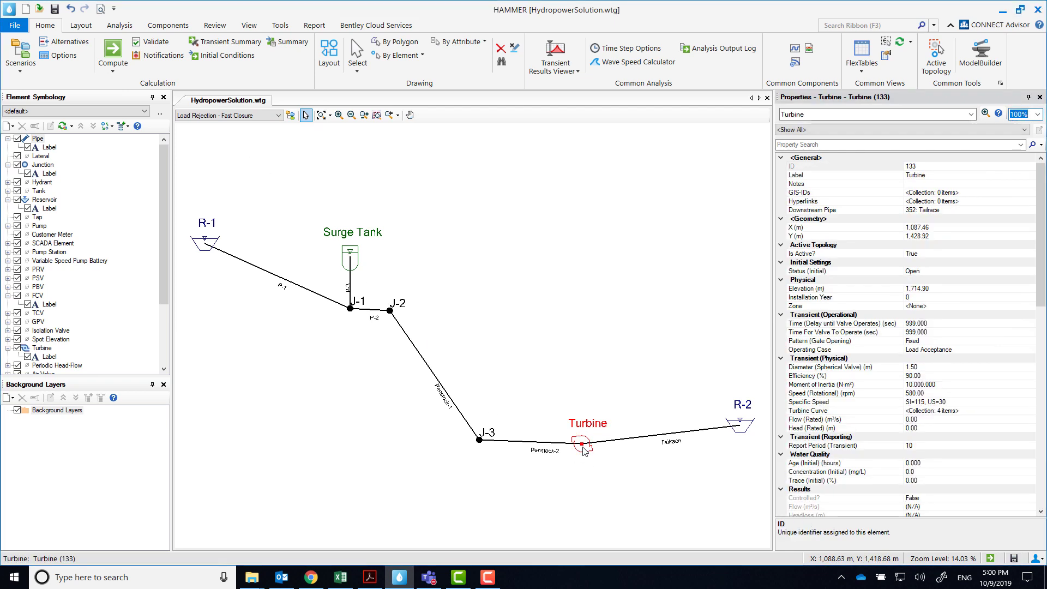
click(1030, 342)
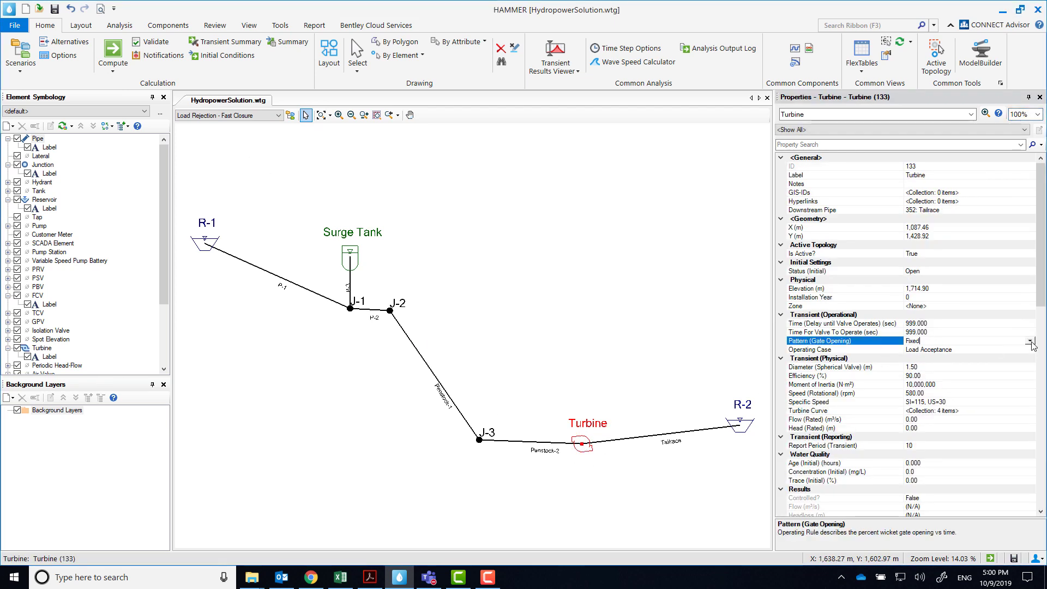
click(1029, 342)
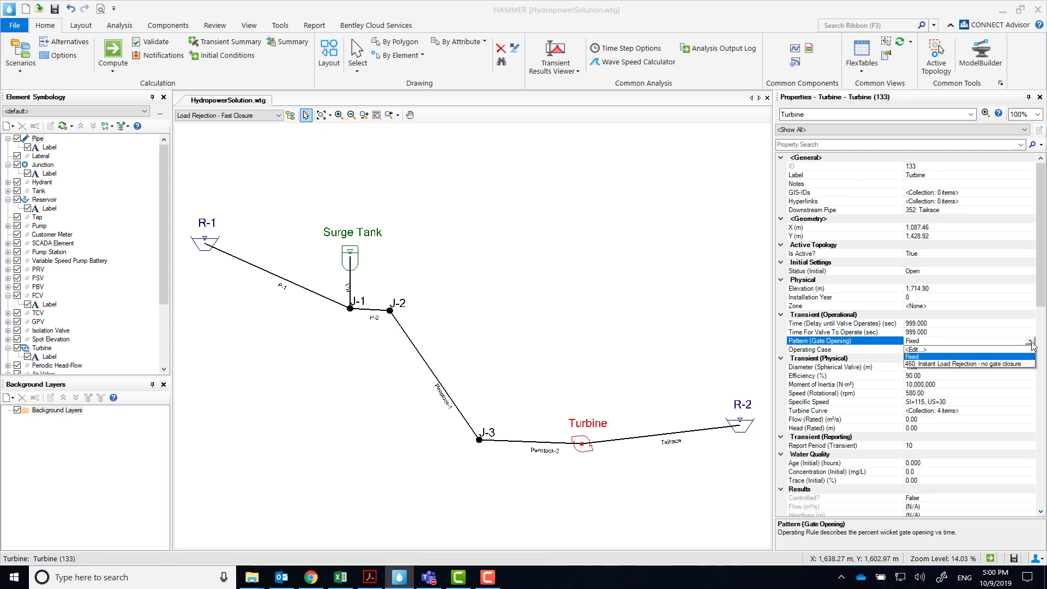
click(937, 350)
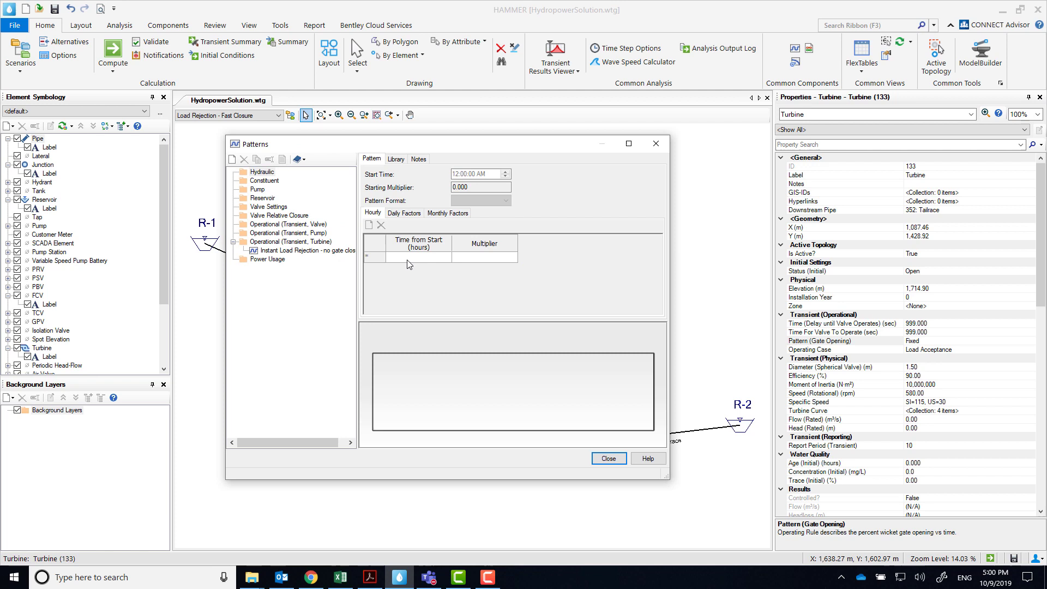
Create a new turbine operational pattern named 'Load Rejection - Fast Closure'.
click(322, 243)
right_click(321, 243)
click(342, 249)
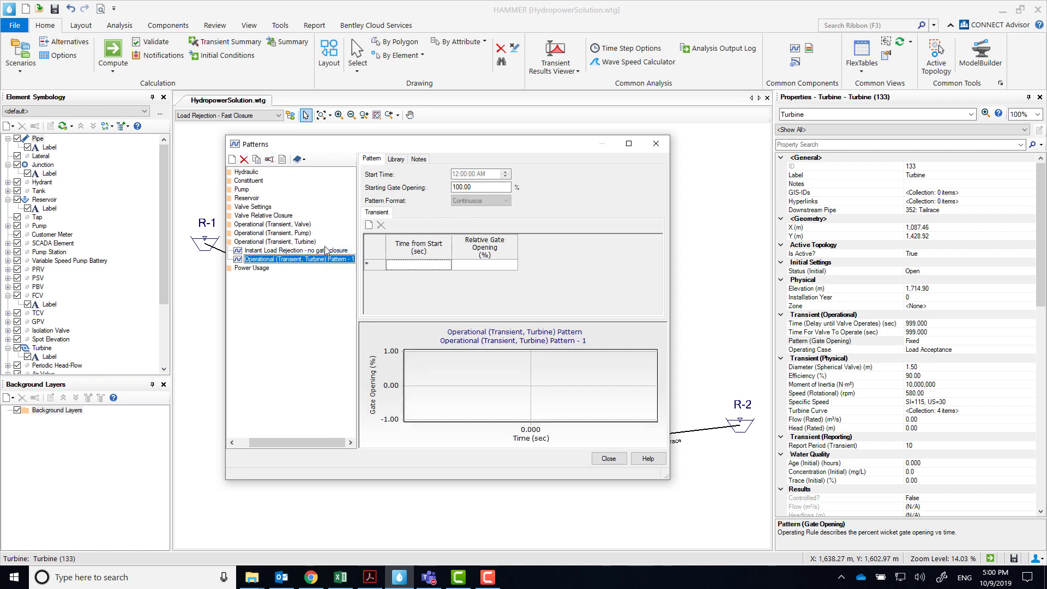
text(Load Rejection)
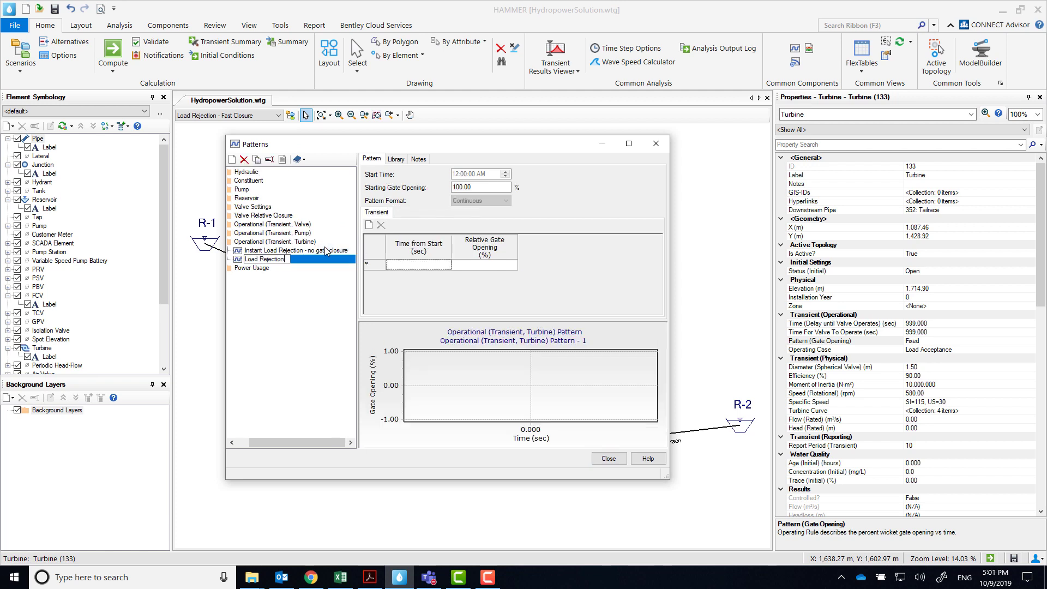
text( - Fast Closure)
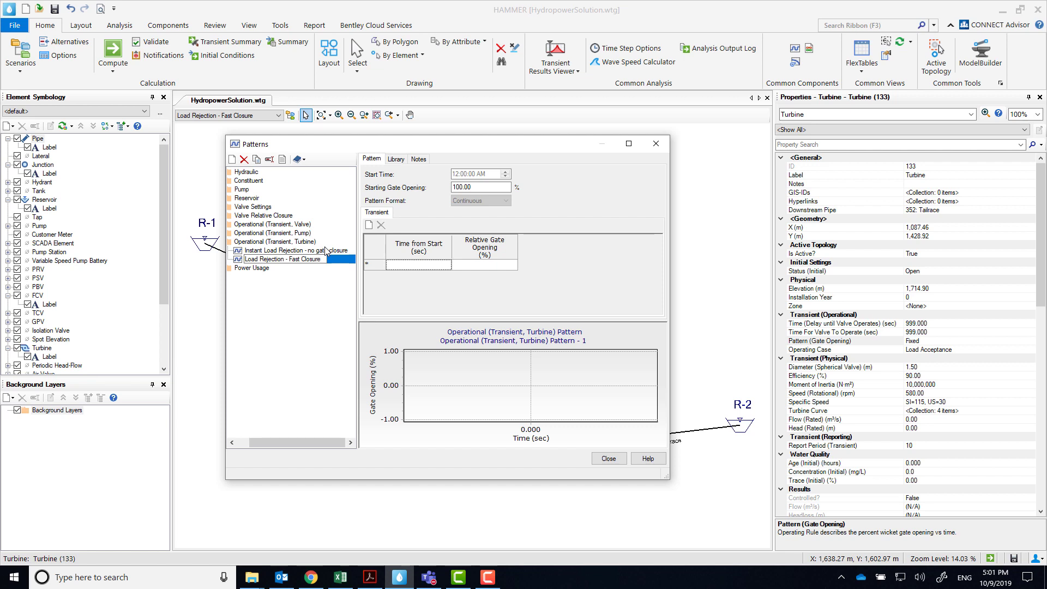
key(Return)
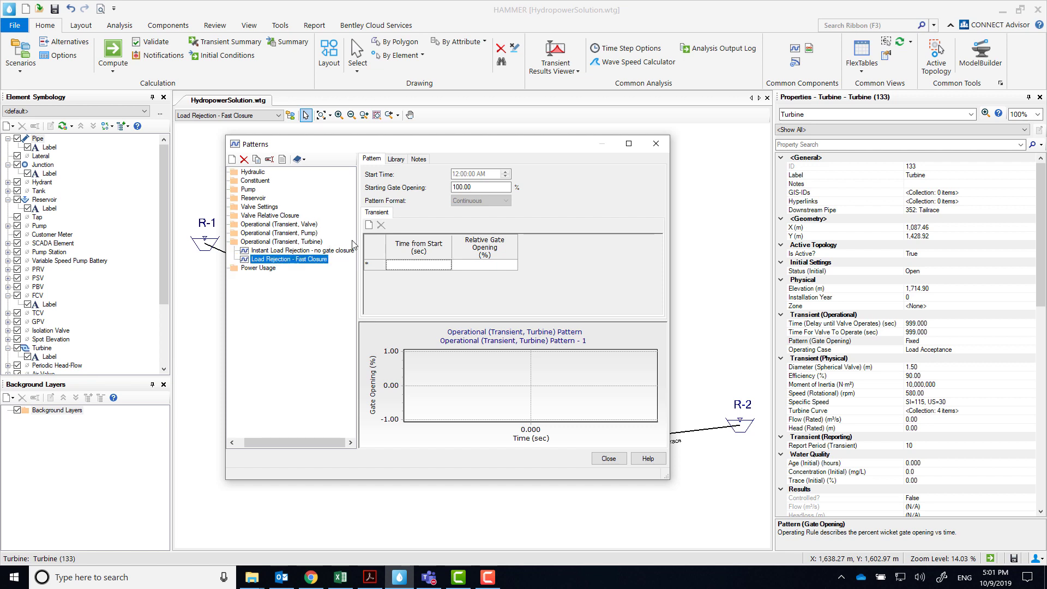
Enter gate pattern points at 1, 21 and 23 s with 100%, 100% and 0% opening.
click(368, 225)
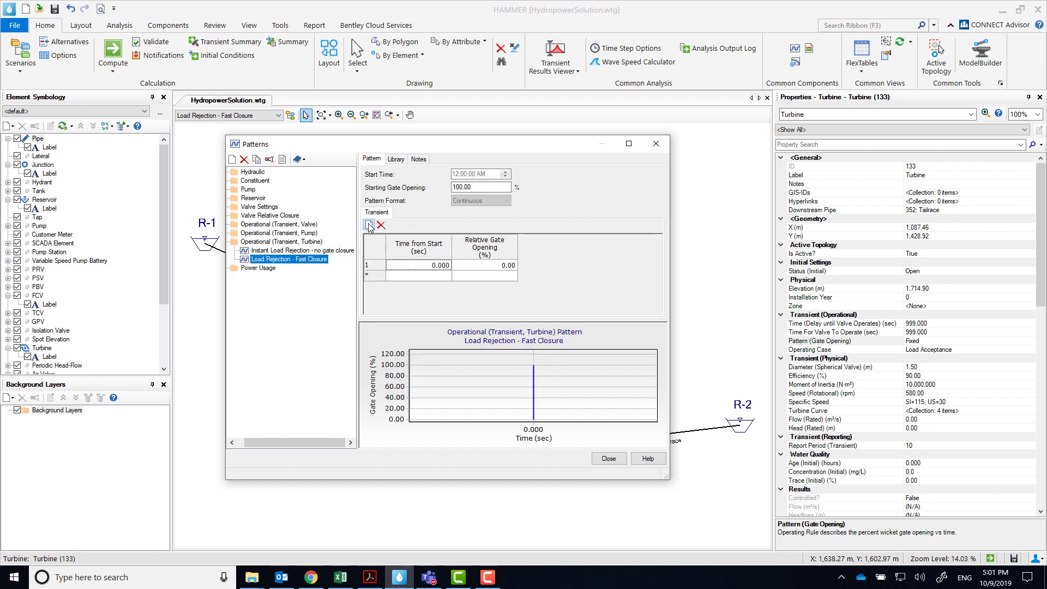
click(369, 225)
click(368, 225)
click(442, 266)
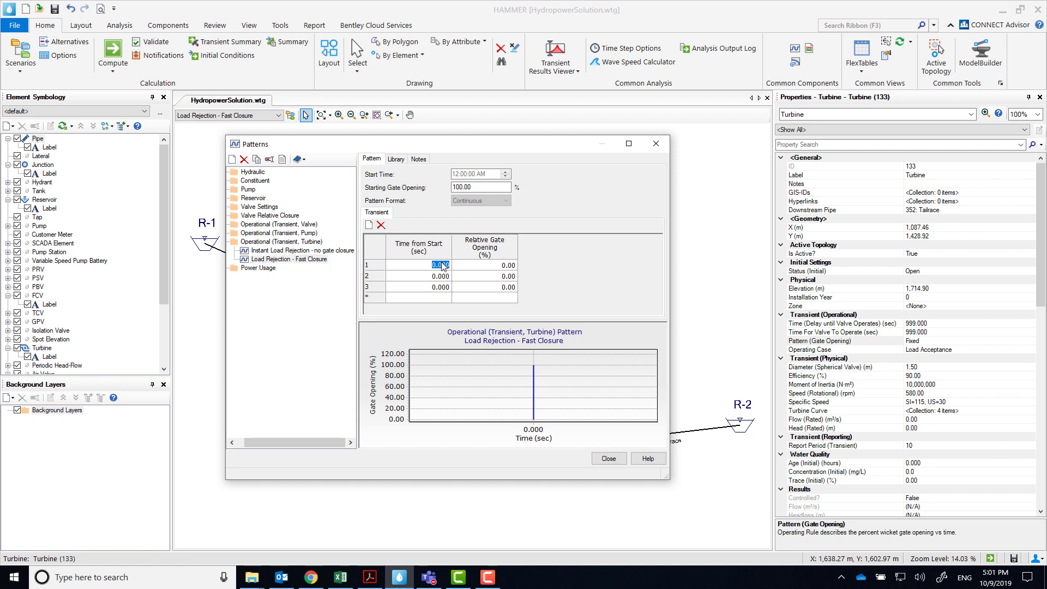
text(1)
click(441, 276)
text(21)
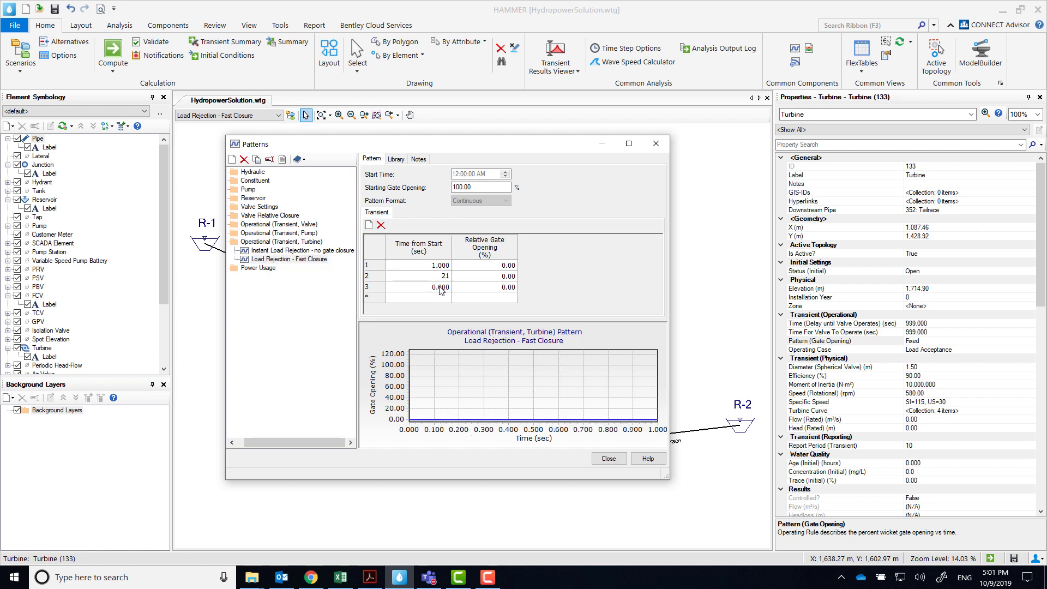
click(440, 286)
text(23)
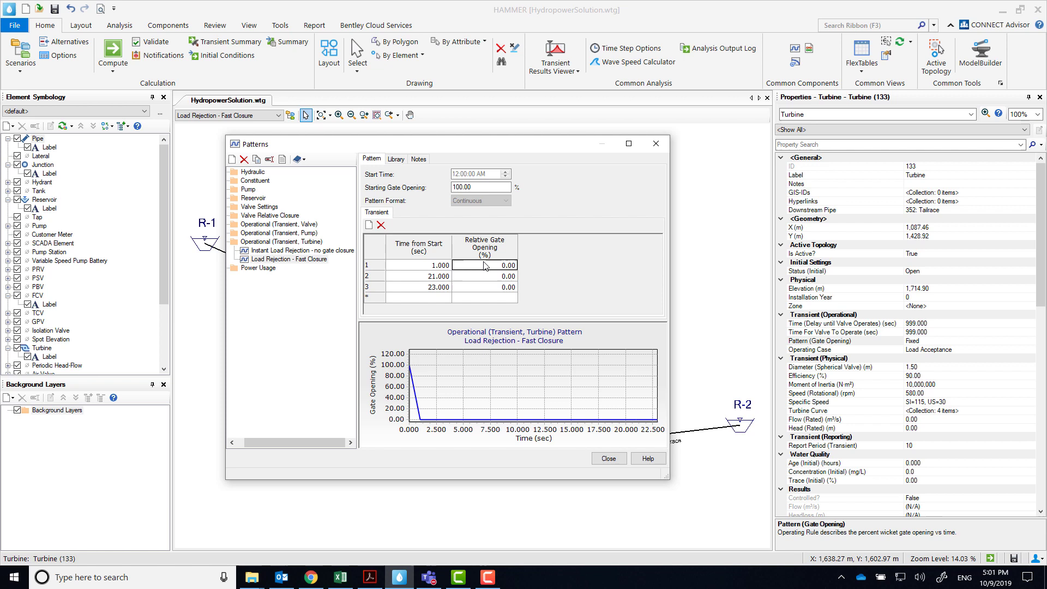
text(100)
click(478, 277)
text(100)
click(487, 287)
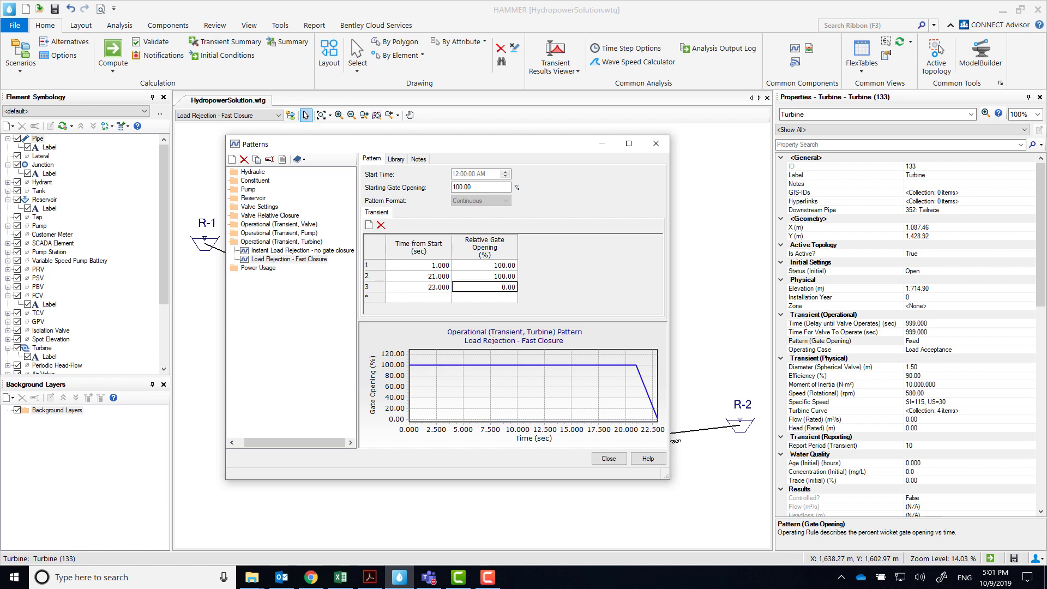
click(608, 458)
Assign the Load Rejection - Fast Closure gate pattern and Load Rejection operating case to the Turbine.
click(1029, 340)
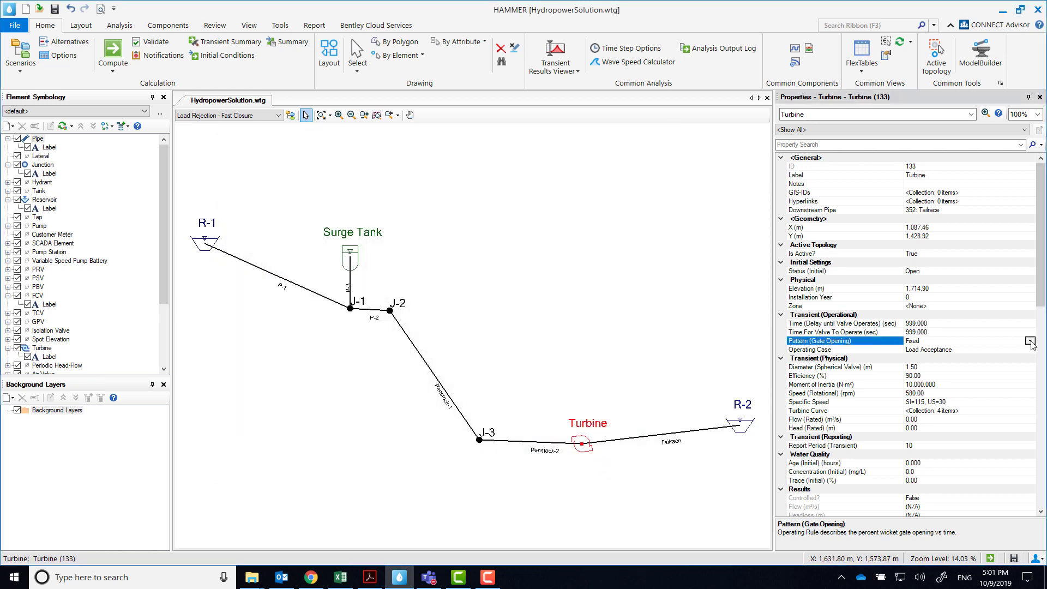
click(942, 374)
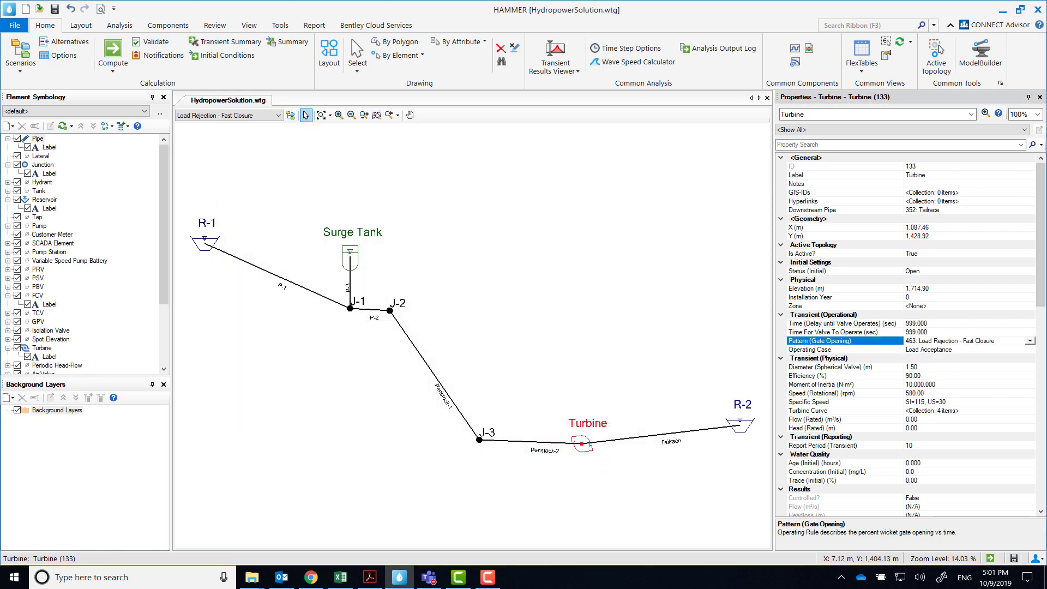
click(984, 350)
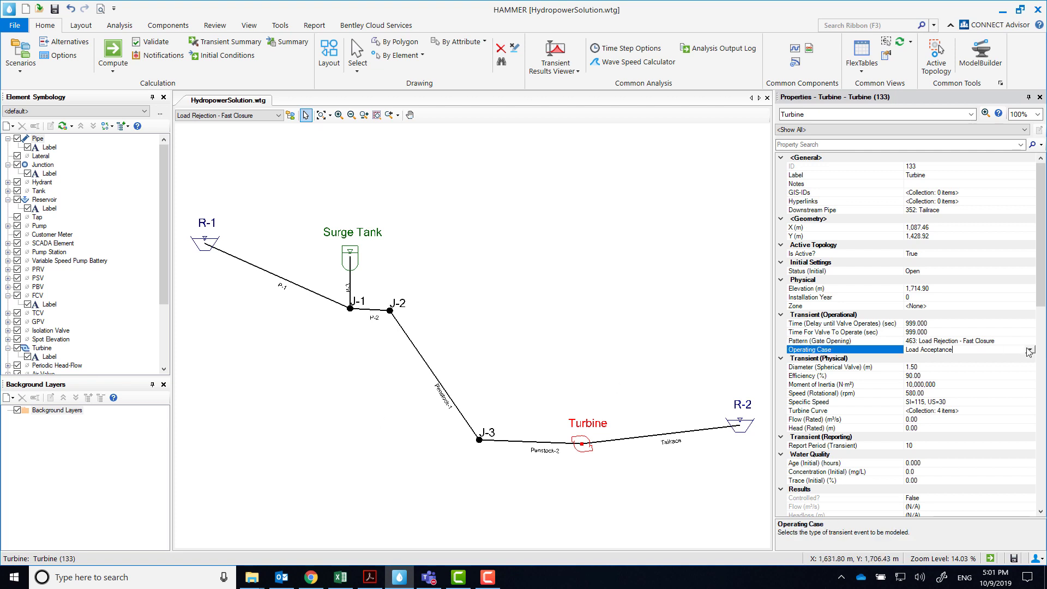
click(1029, 350)
click(942, 374)
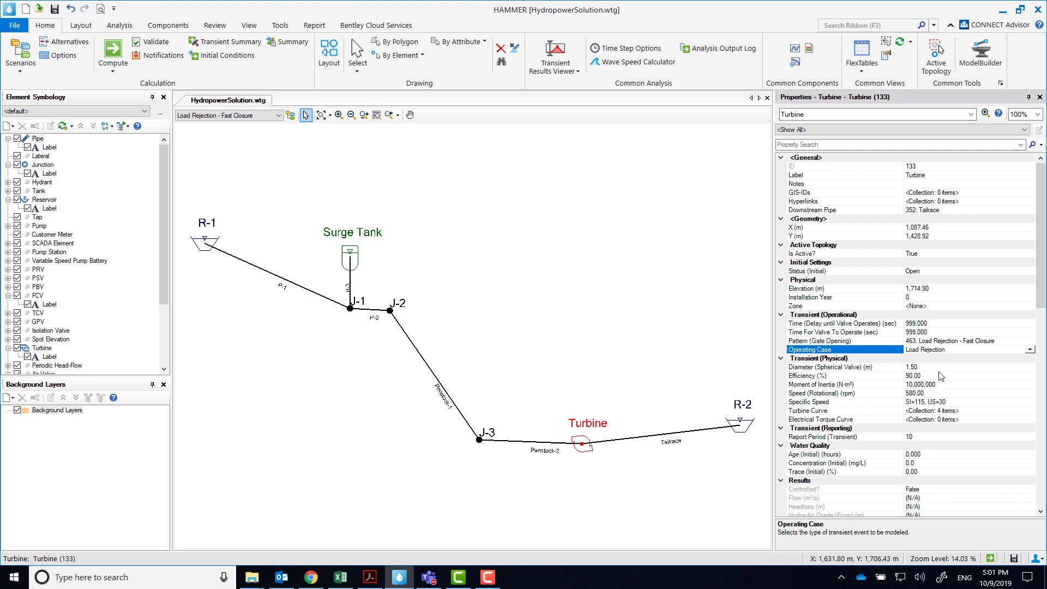
key(F10)
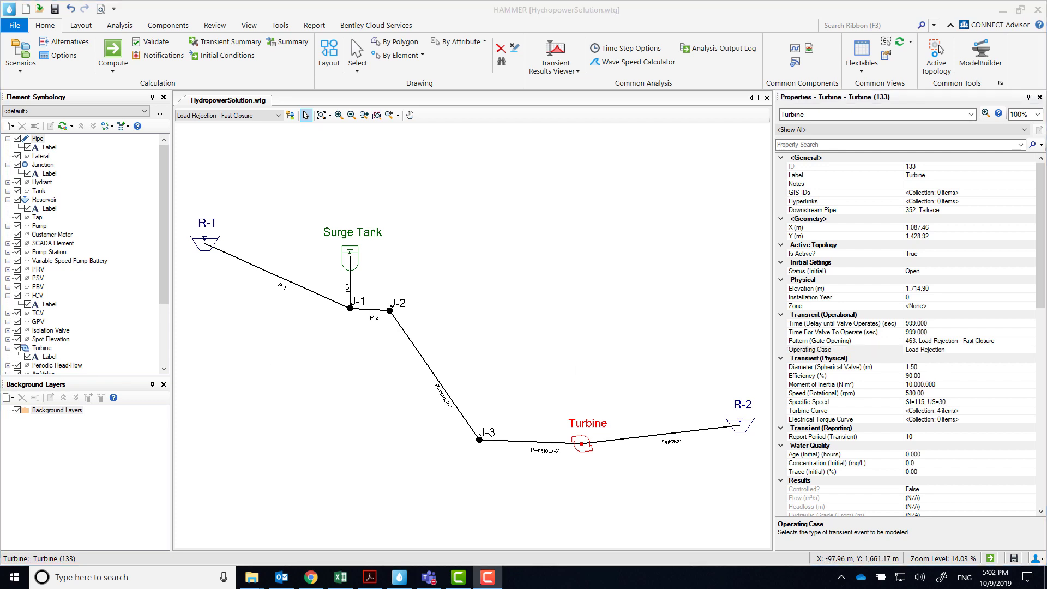
Add four torque curve rows with times 1, 20, 21, 30 s and first torque 1,355,000.
click(999, 421)
click(1032, 420)
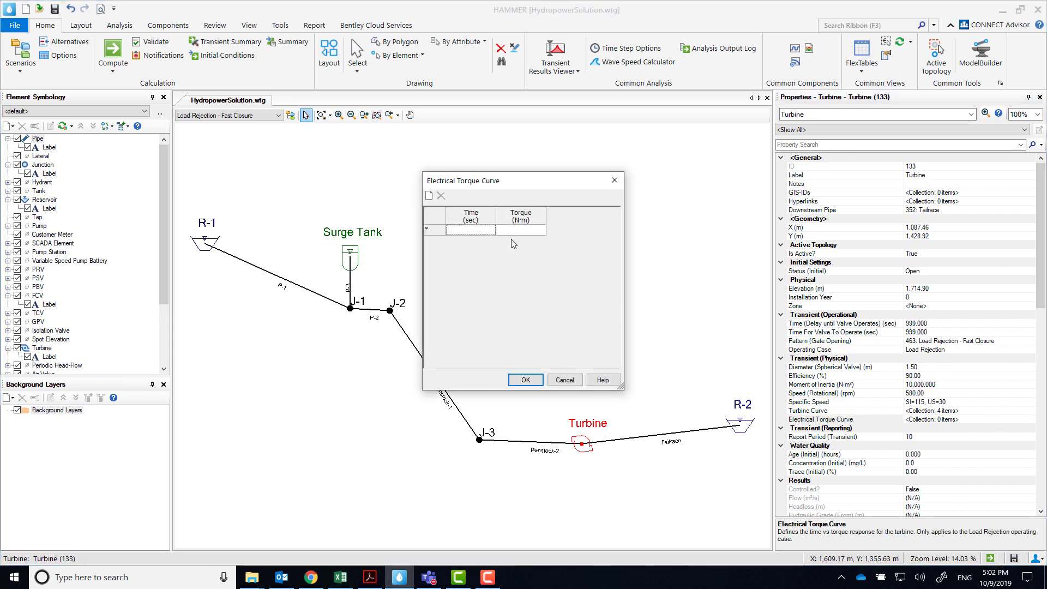
click(429, 196)
click(429, 196)
click(429, 196)
click(429, 195)
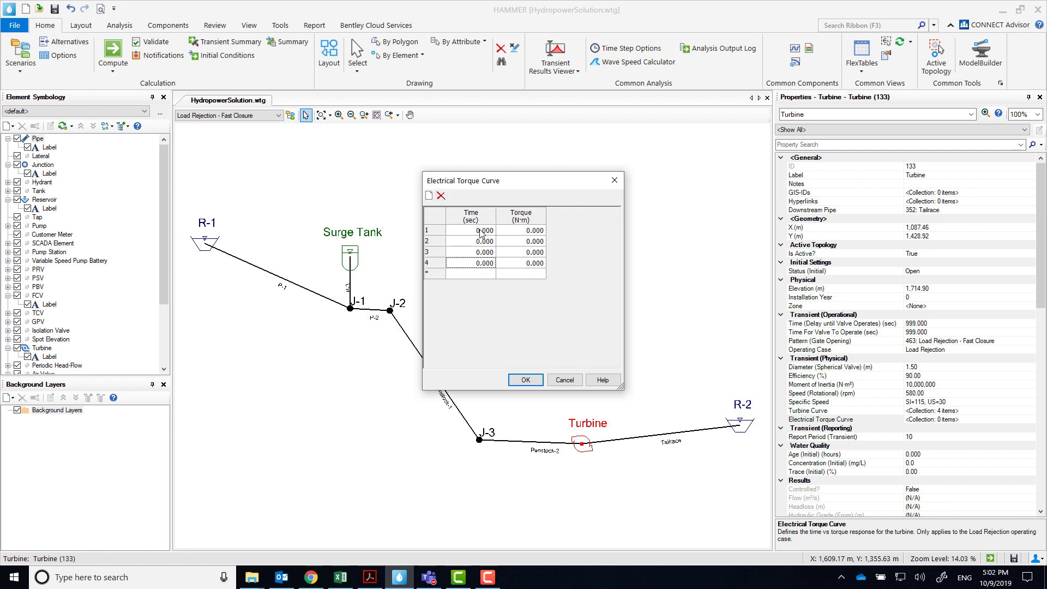
click(482, 231)
key(Down)
text(30)
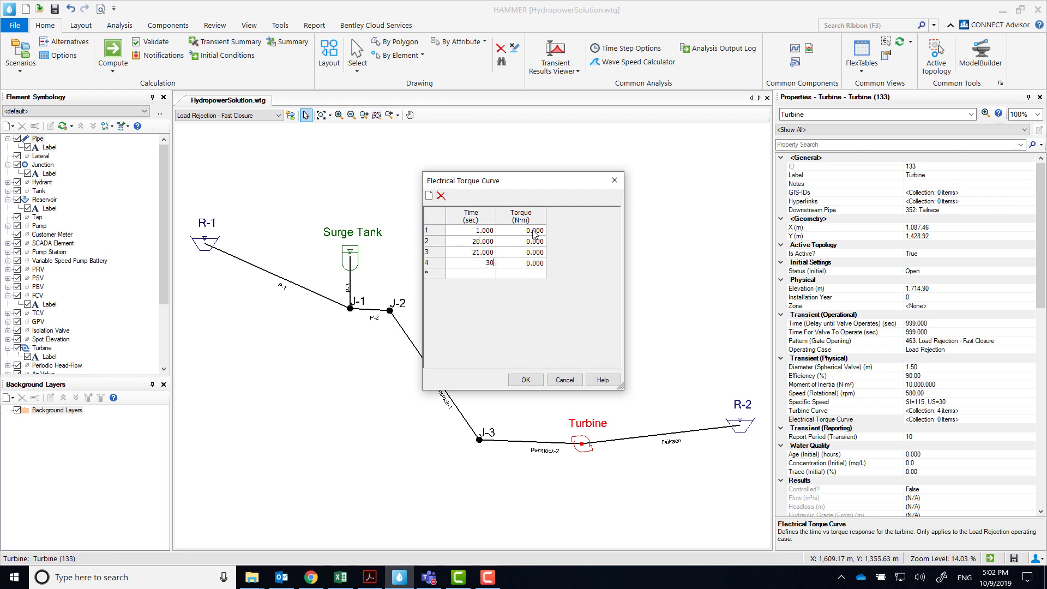
click(532, 231)
text(1355)
click(530, 244)
Set Torque display precision to 0, enter 1,355,000 N·m for row 2, and accept the curve.
right_click(529, 220)
click(551, 295)
double_click(513, 296)
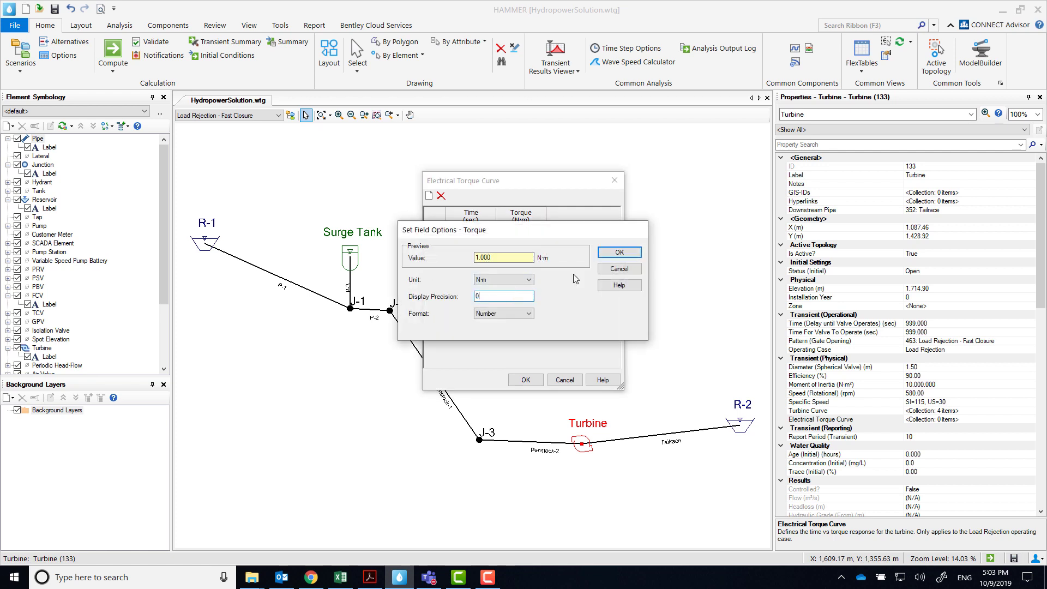
click(624, 253)
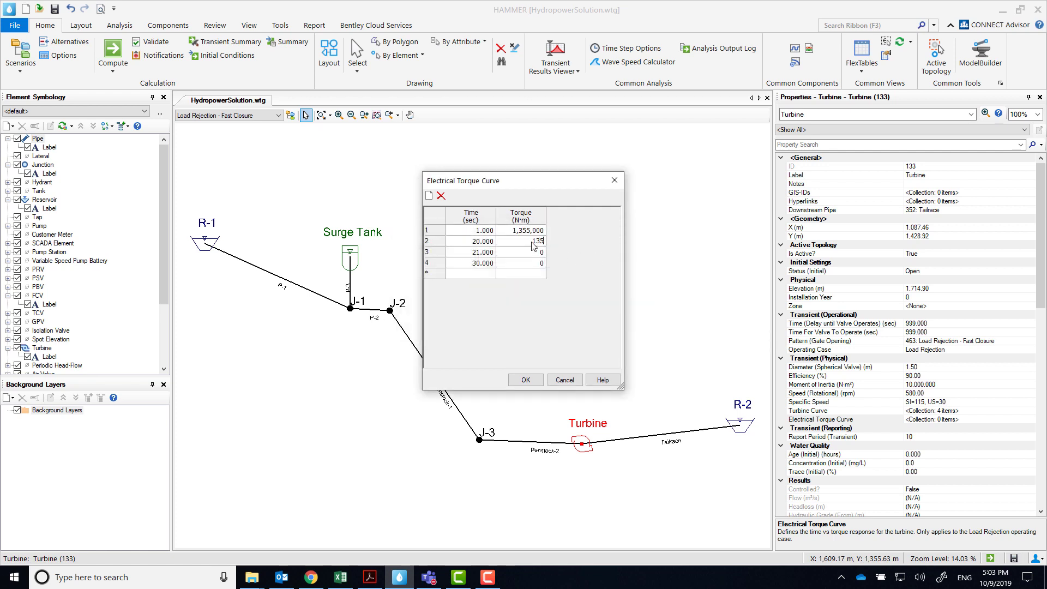
text(1355000)
key(Return)
click(525, 380)
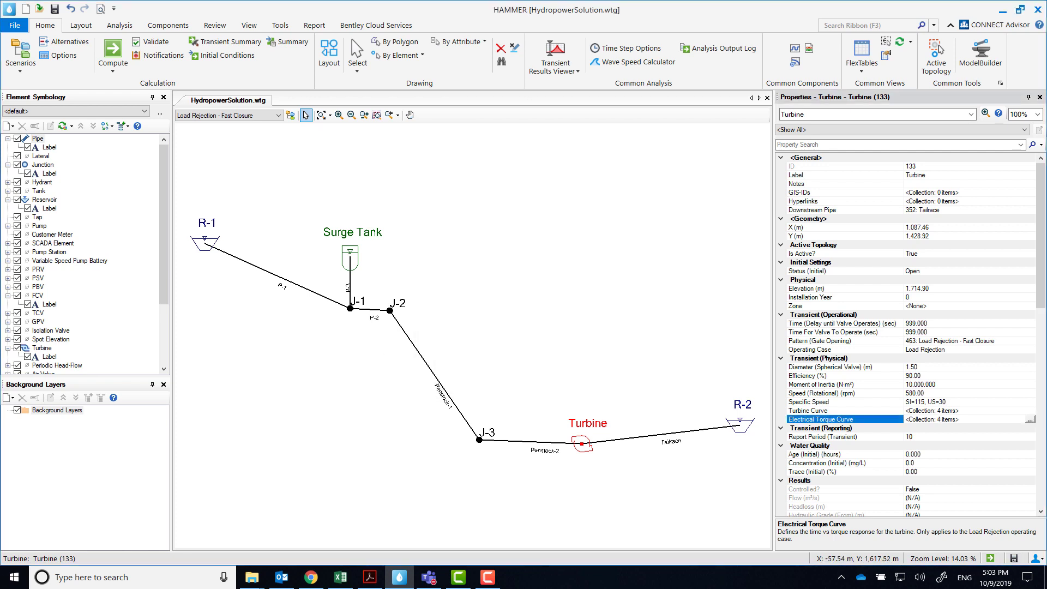
Compute the Load Rejection - Fast Closure transient run.
click(121, 26)
click(115, 65)
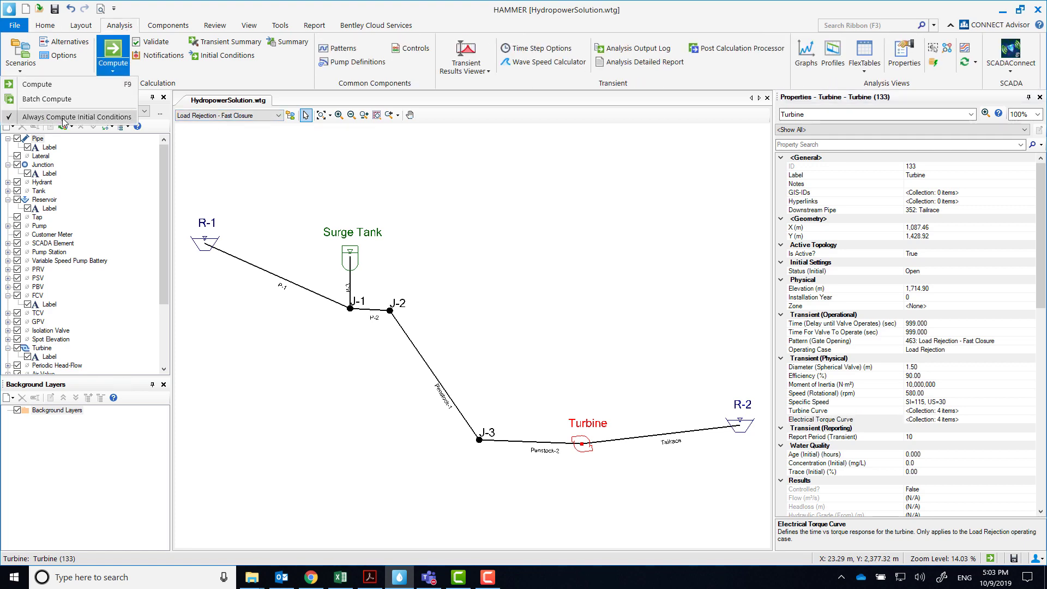
click(37, 85)
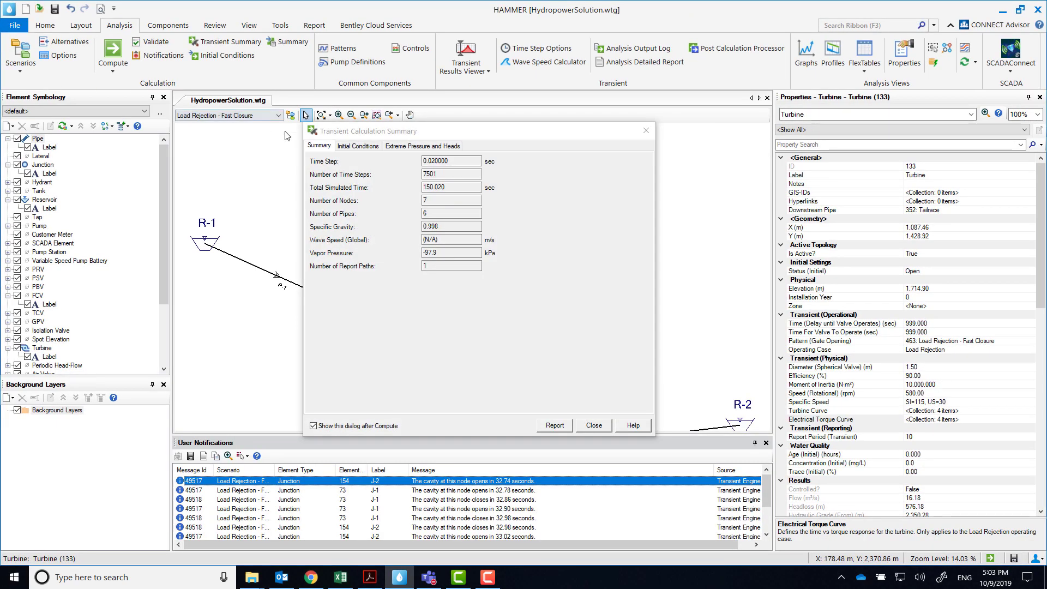
Review initial pipe heads and minimum pressures at the J-1 and J-2 end points.
click(372, 146)
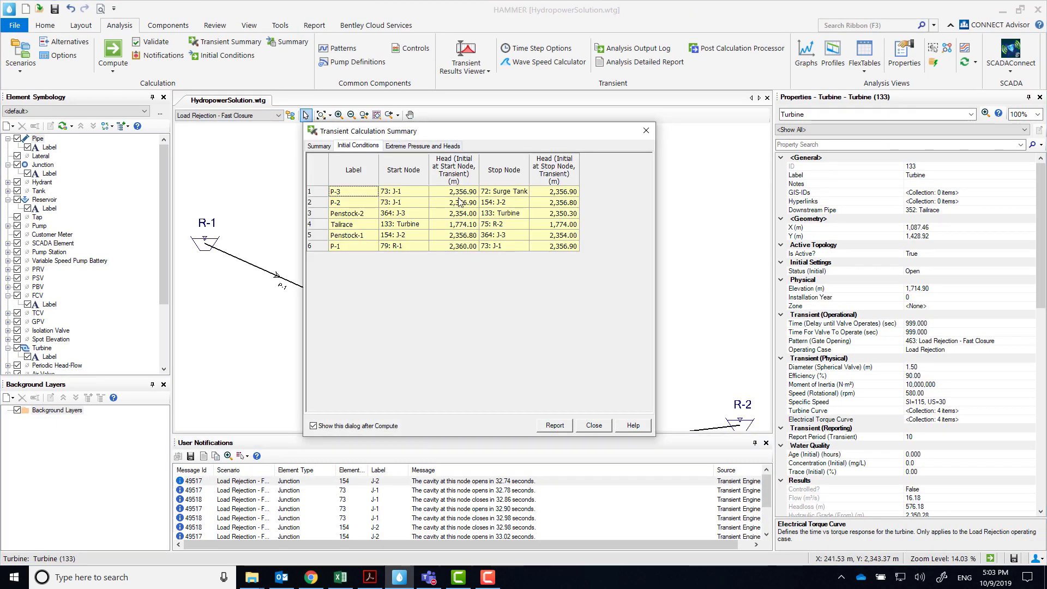
click(409, 146)
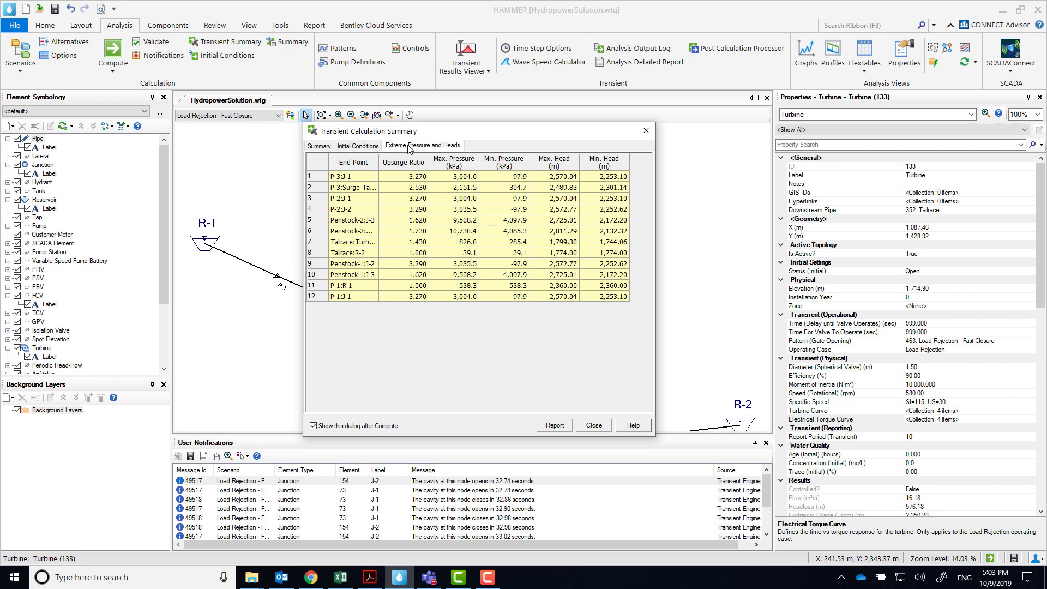
click(522, 265)
click(372, 266)
click(518, 178)
click(369, 180)
click(519, 211)
click(360, 198)
click(366, 209)
click(365, 298)
Read the cavity opening and closing notices at J-1 and J-2, including J-1 at 33.04 s.
click(594, 426)
click(375, 491)
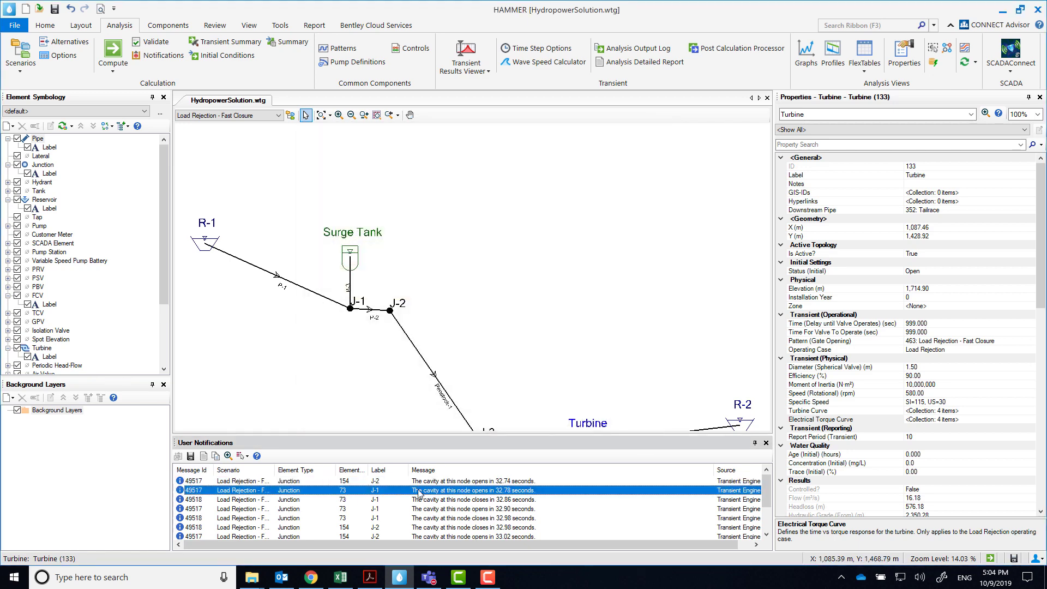
click(387, 536)
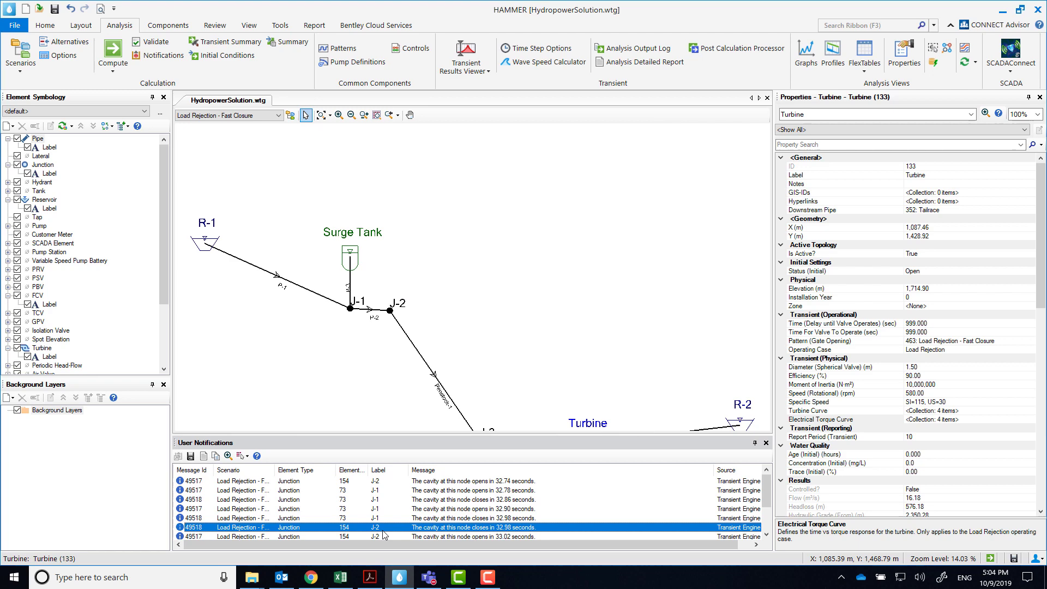
scroll(384, 526, down, 1)
click(382, 518)
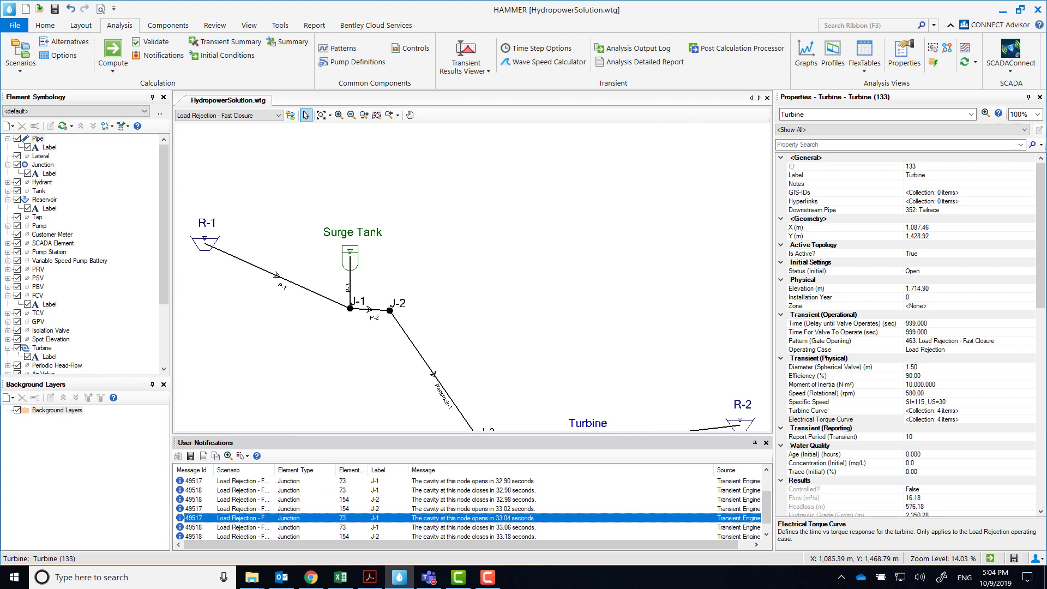
Plot the Surge Tank to R-2 hydraulic grade profile for the Fast Closure run.
click(766, 443)
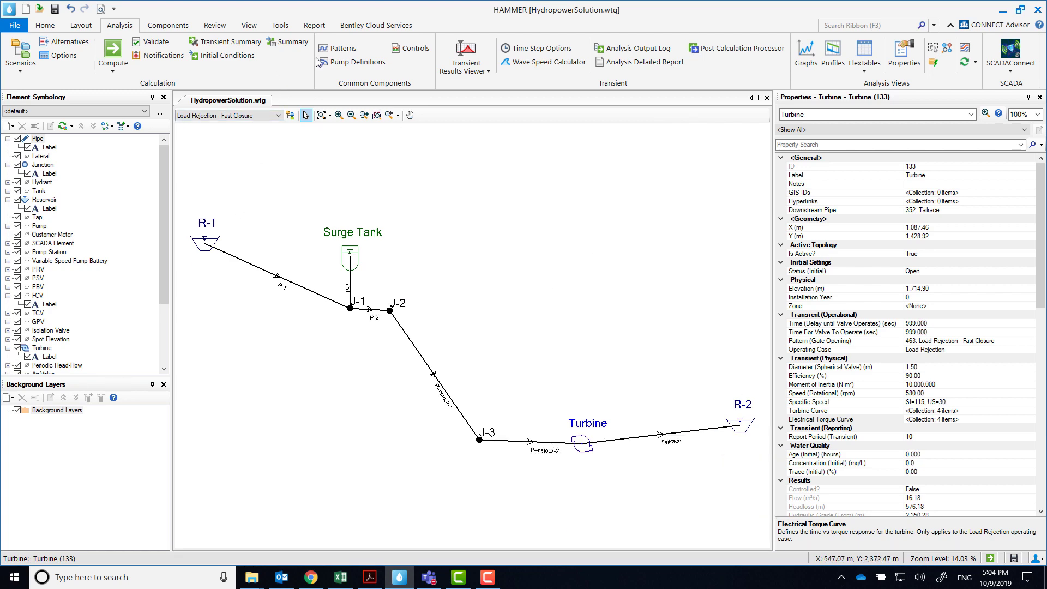
click(461, 52)
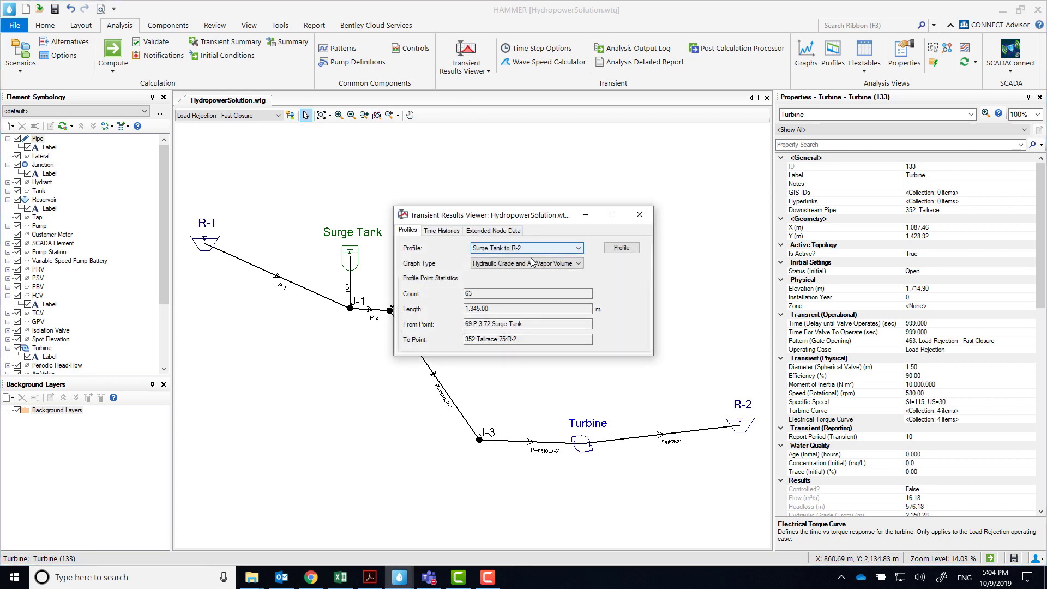
click(621, 247)
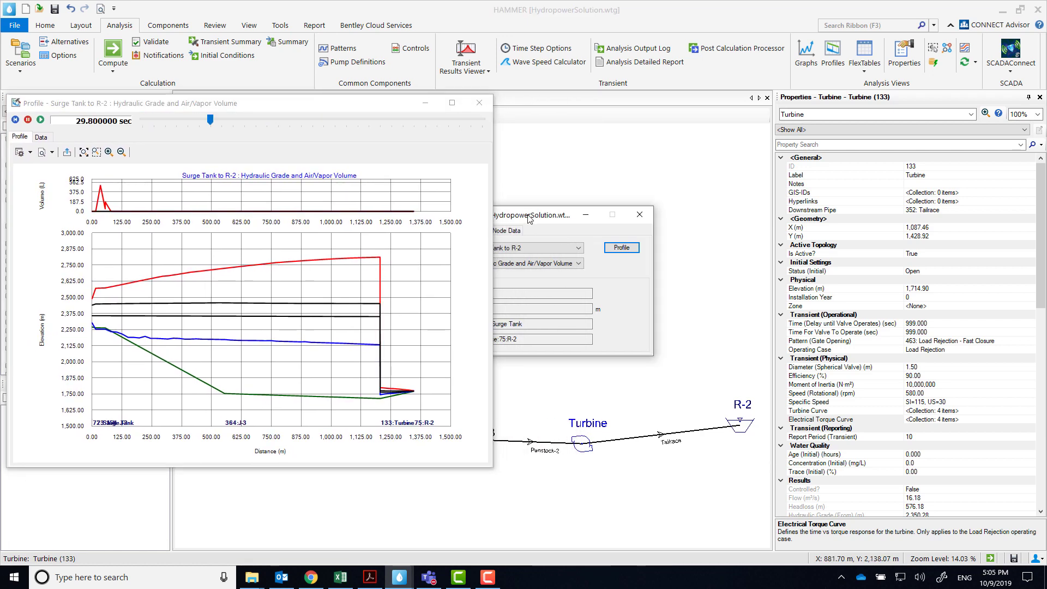
drag(528, 218, 633, 202)
Plot the pressure and flow time history at P-3:Surge Tank beside the profile.
click(547, 213)
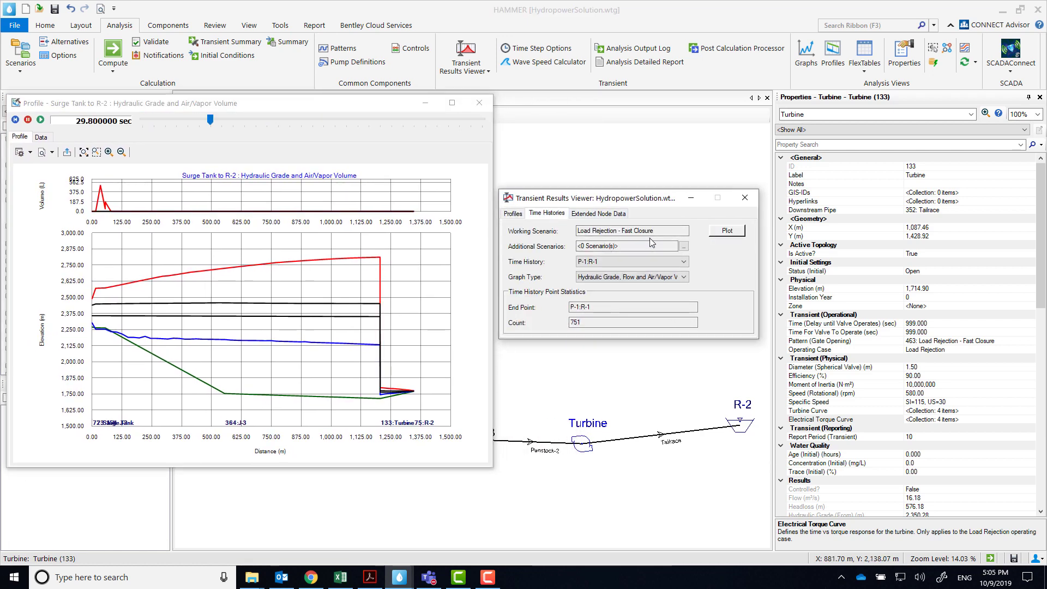
click(659, 263)
click(626, 311)
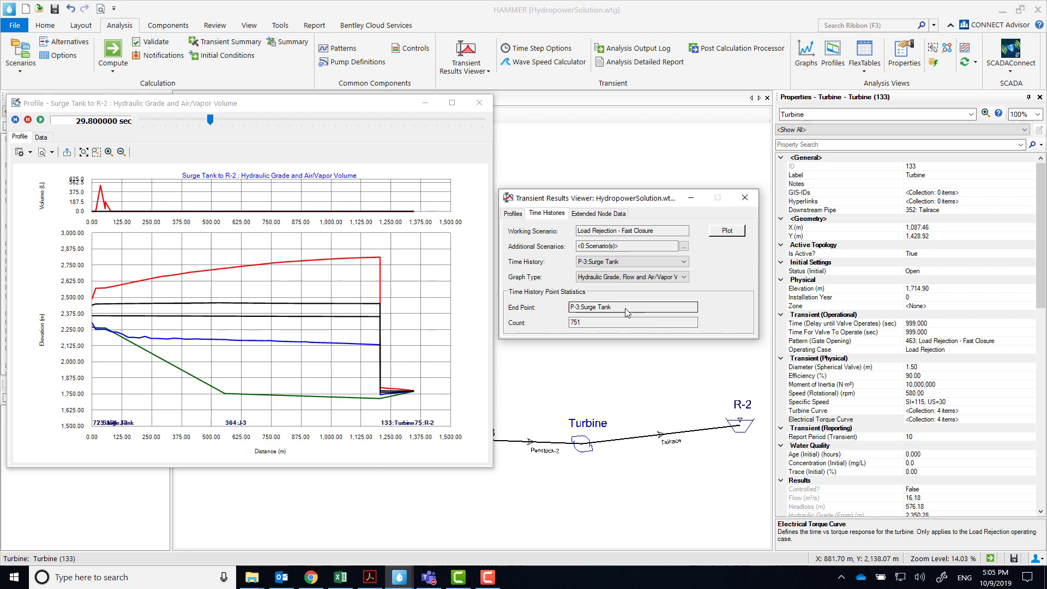
click(634, 278)
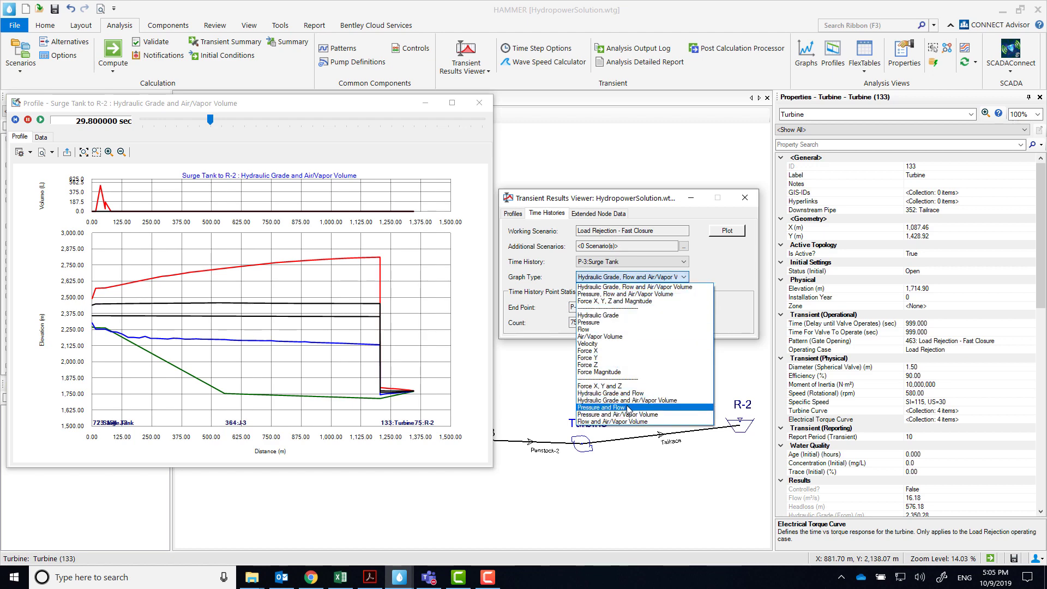
click(601, 407)
click(722, 231)
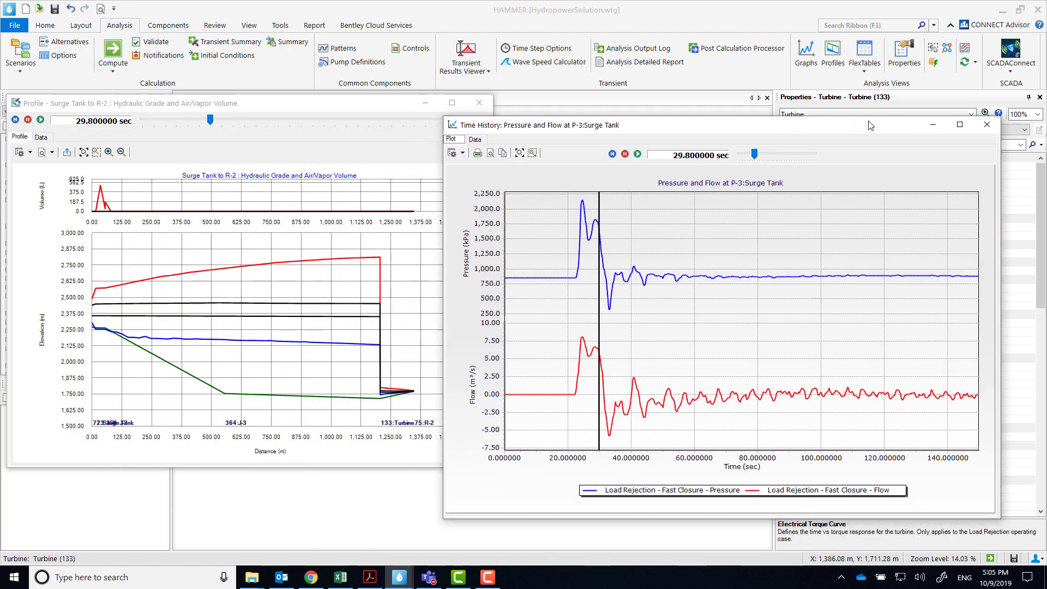
drag(482, 63, 532, 104)
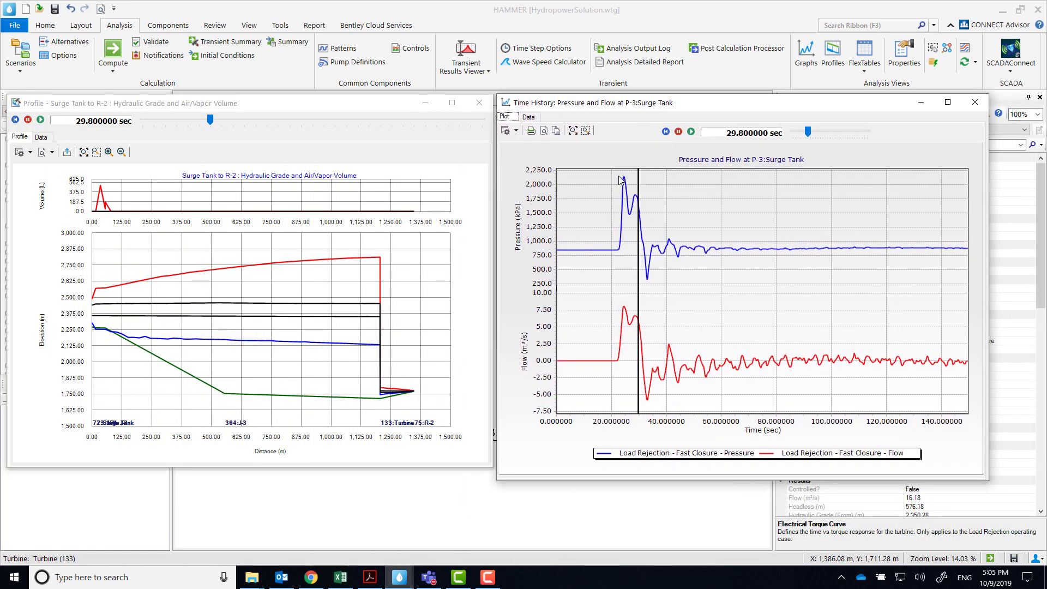
Animate the transient from 18.8 s, stop at 41.2 s, and close the surge tank plot.
click(805, 131)
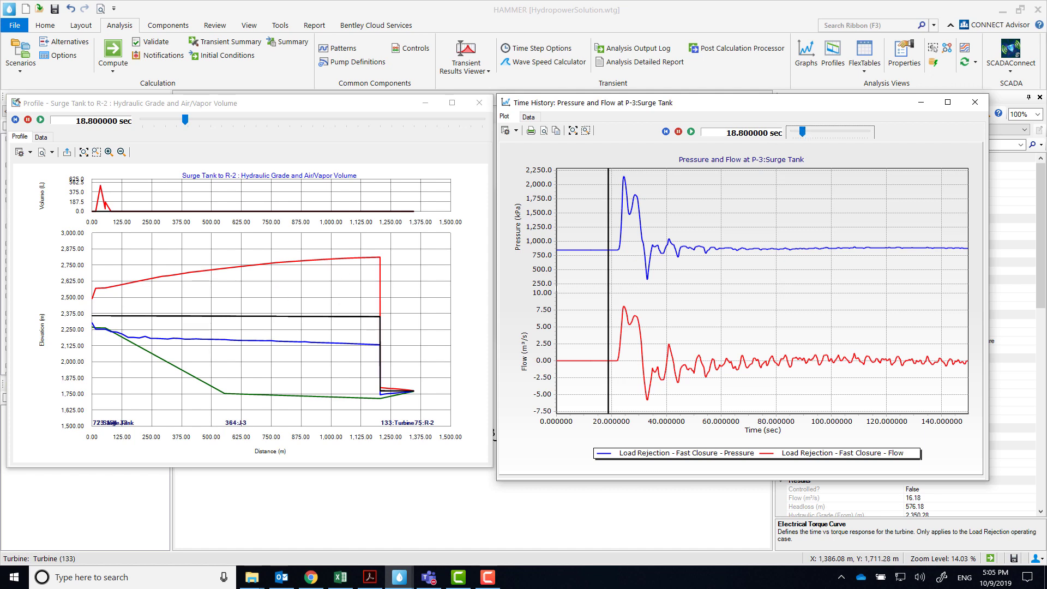
click(690, 132)
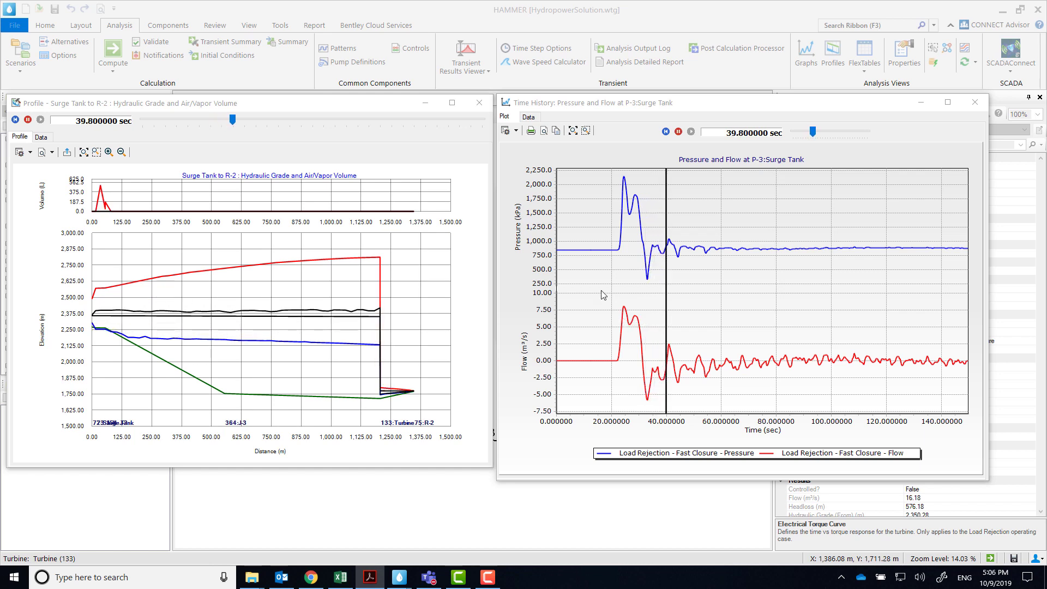
click(122, 124)
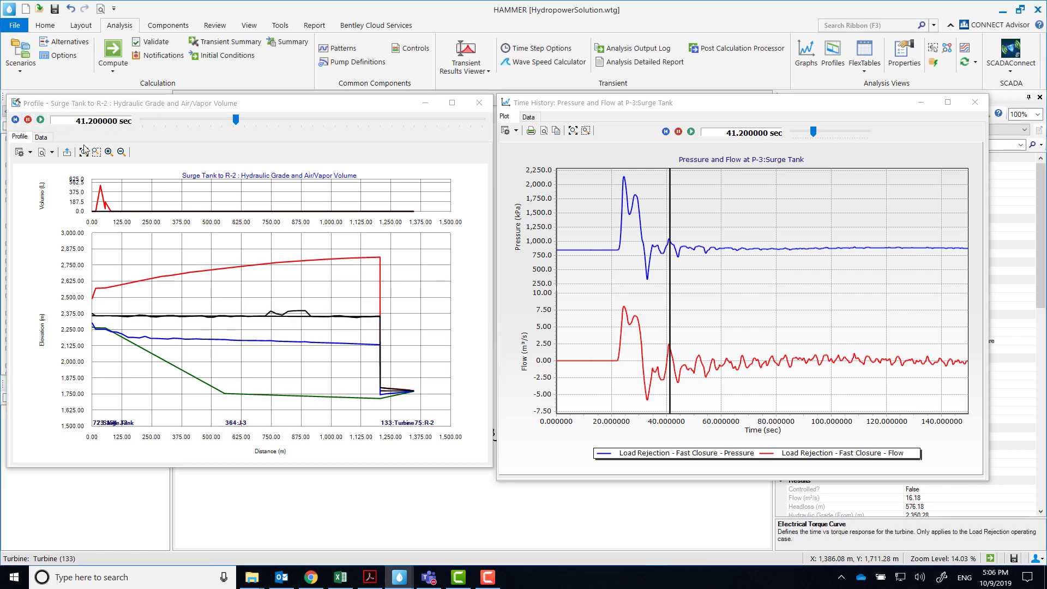
key(alt+Tab)
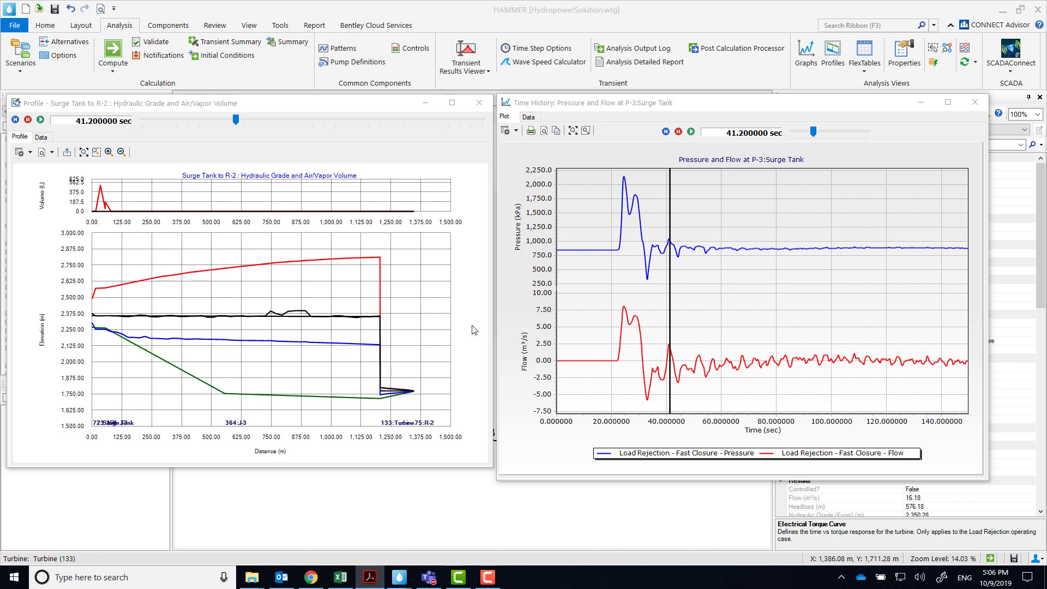
click(985, 102)
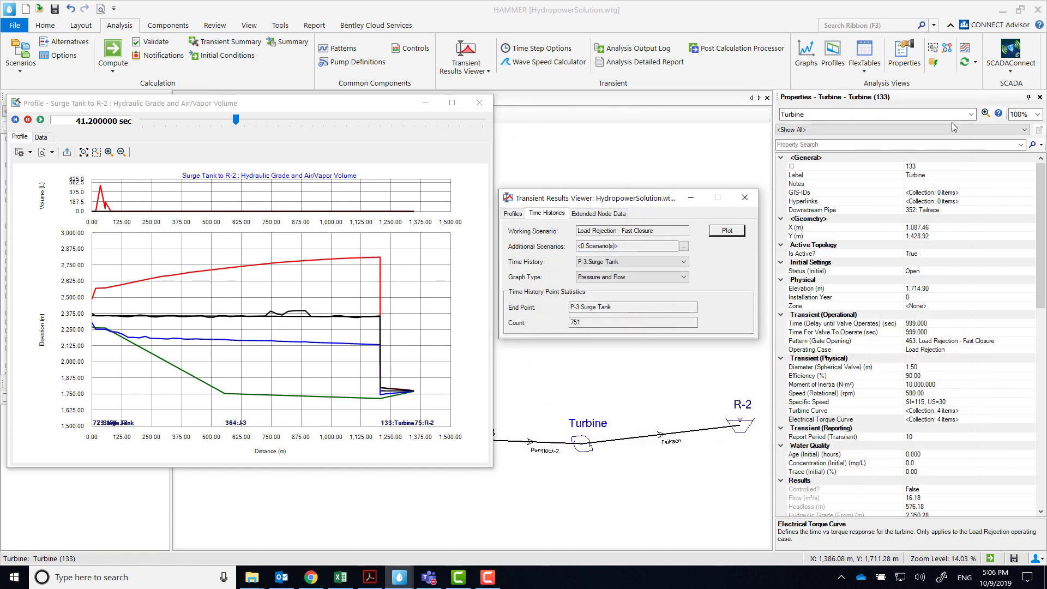
Plot the pressure and air/vapor volume time history at Penstock-1:J-2 beside the profile.
click(656, 266)
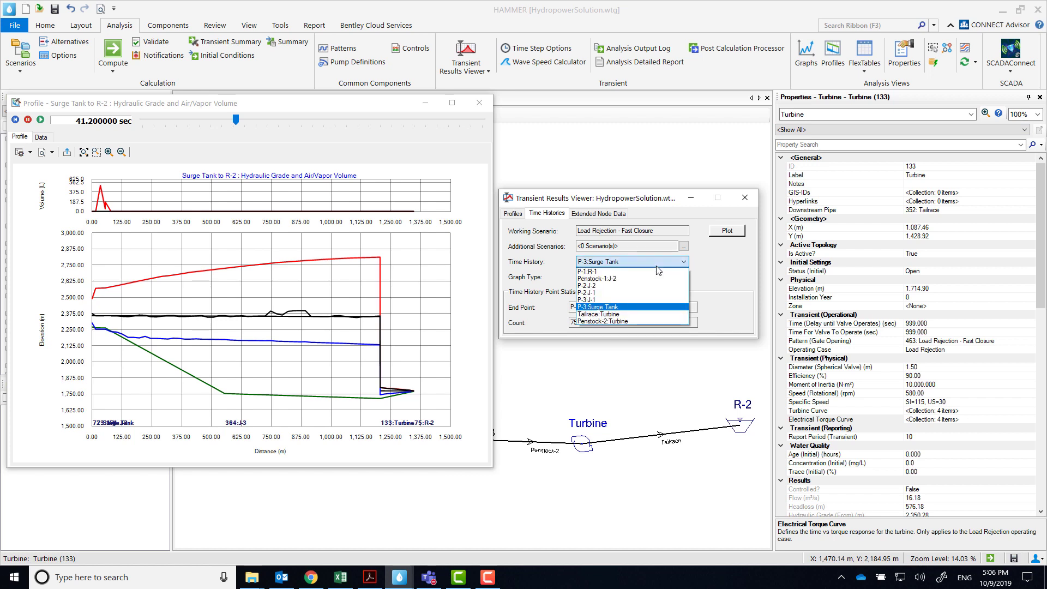
click(616, 279)
click(726, 232)
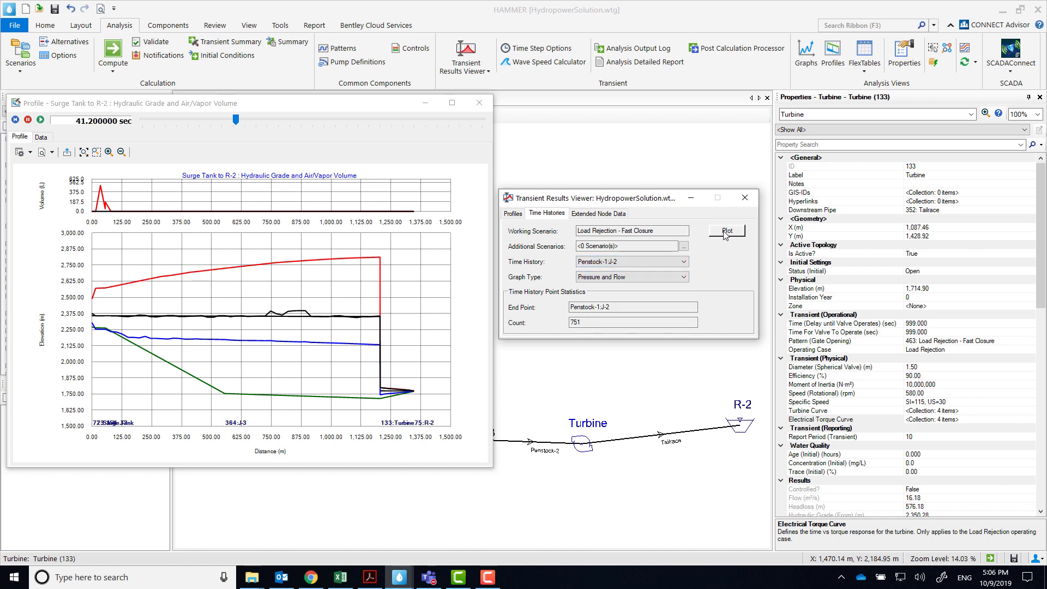
click(679, 276)
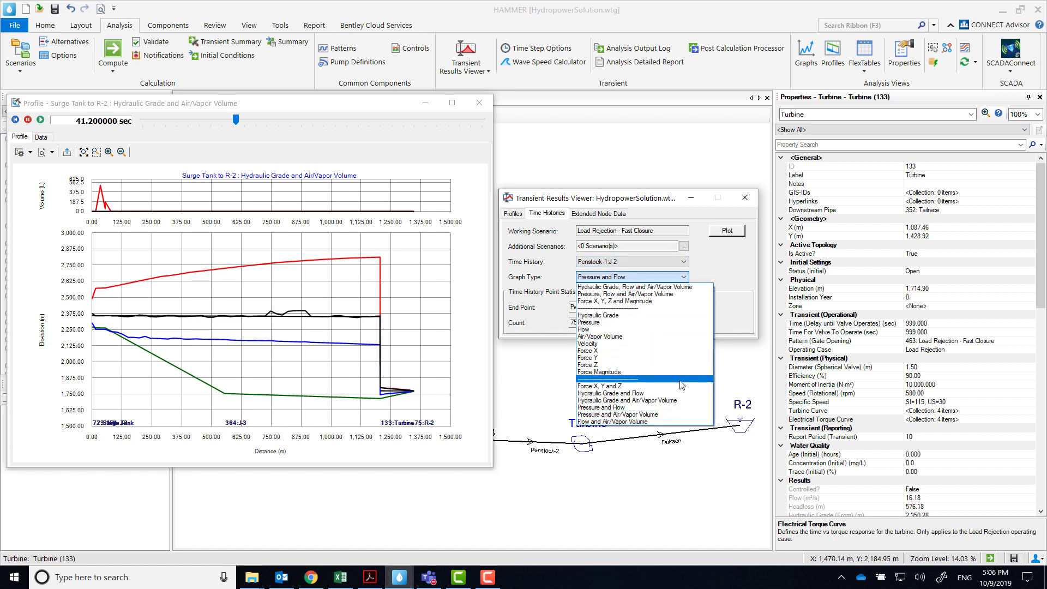
click(622, 414)
click(731, 231)
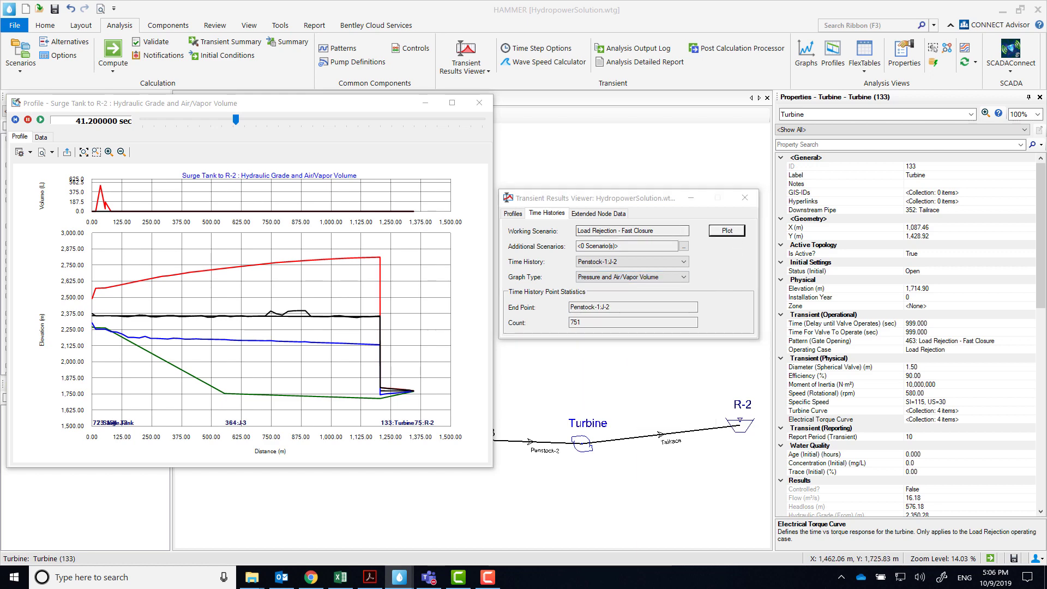
drag(95, 70, 494, 96)
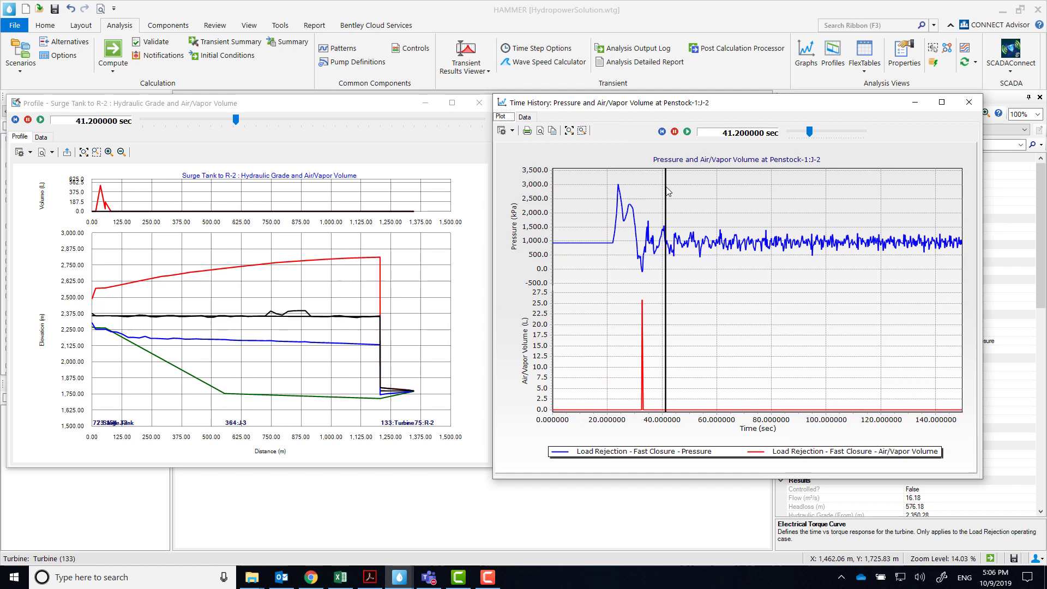
Replay the animation, stop it at 36.2 seconds, and close the penstock time history.
drag(808, 132, 803, 129)
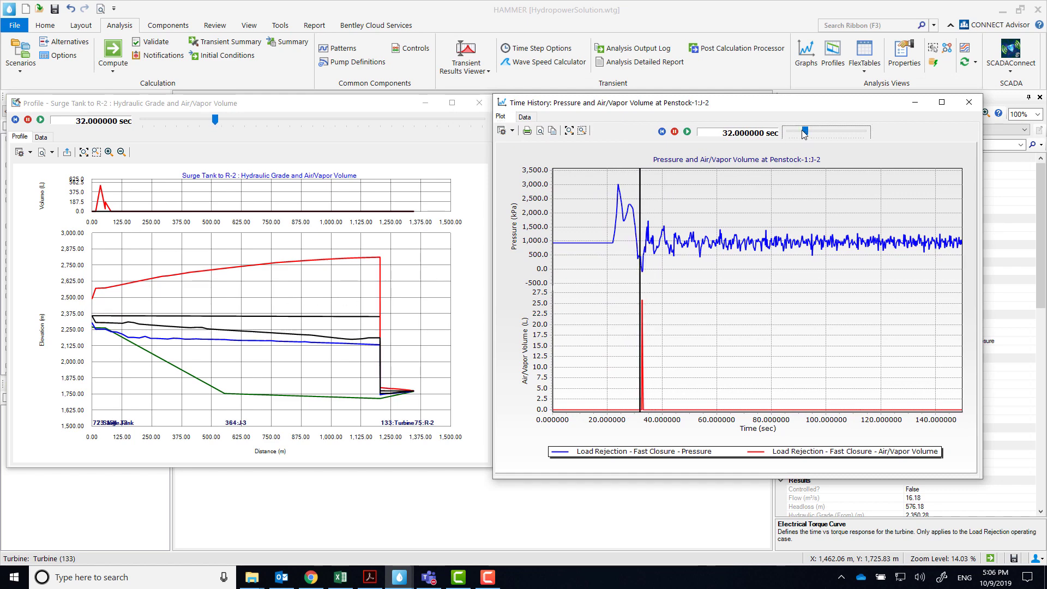
click(674, 131)
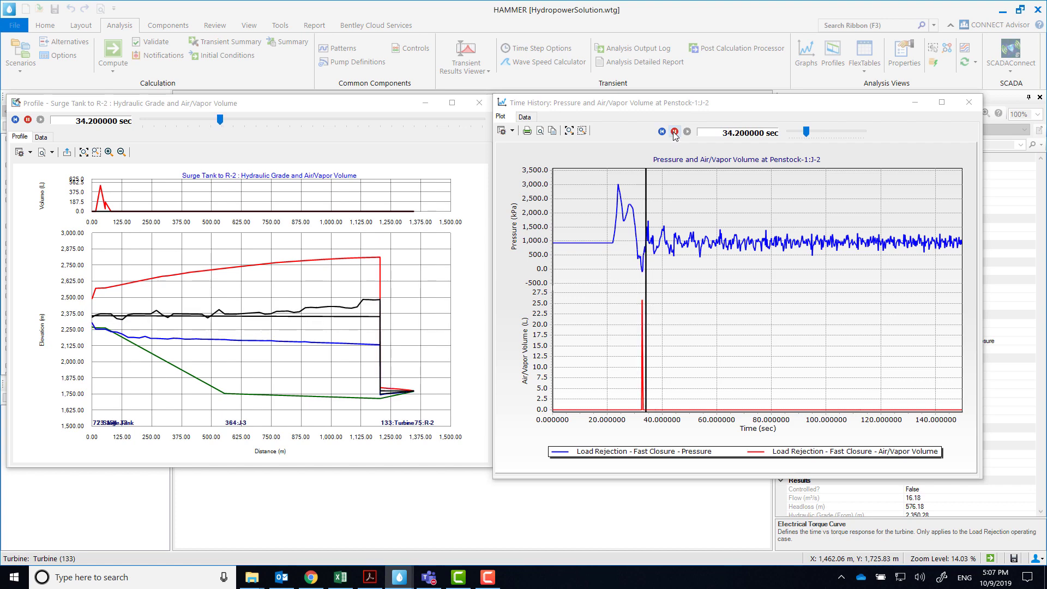
click(675, 132)
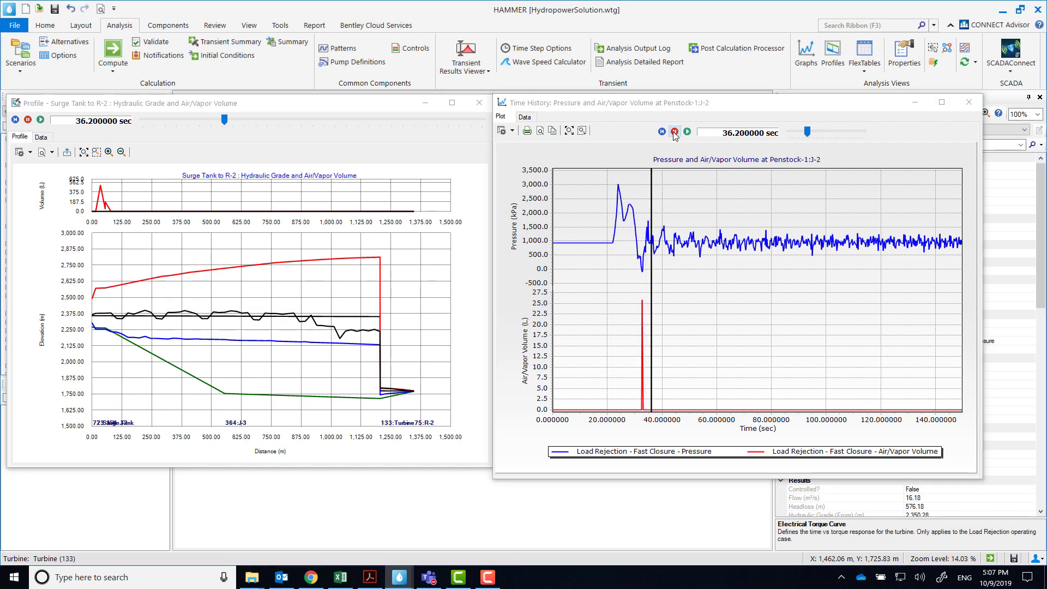
key(F10)
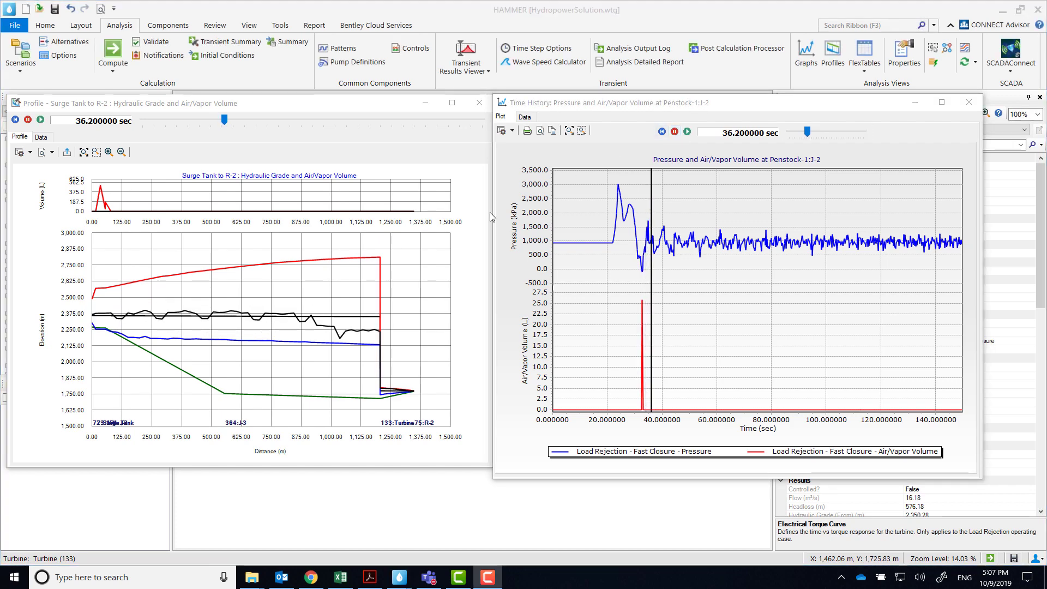
click(968, 102)
Plot the Hydraulic Grade and Flow time history at P-3:Surge Tank.
click(645, 262)
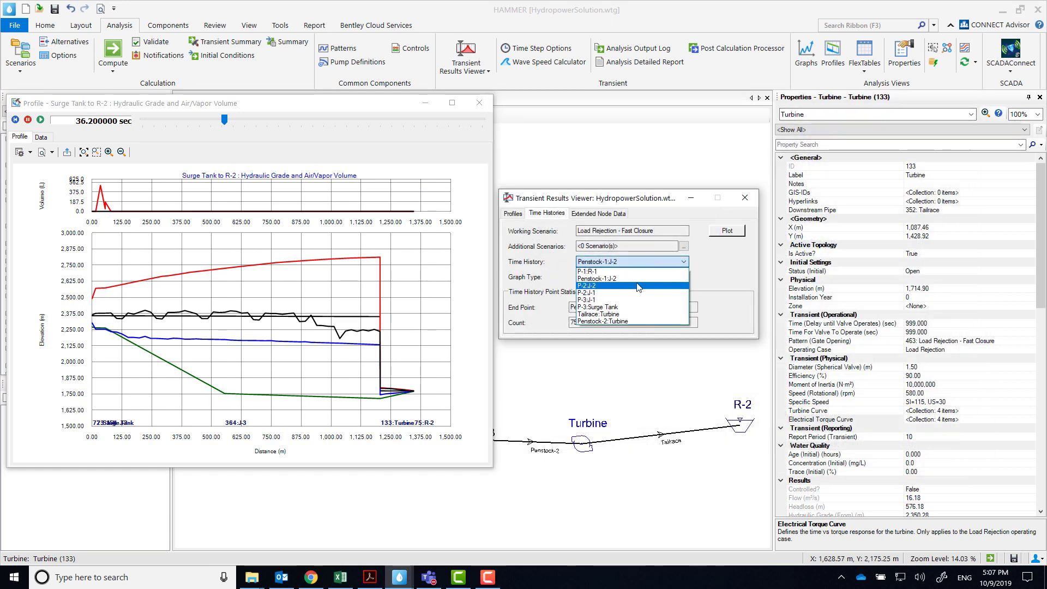
click(638, 309)
click(656, 278)
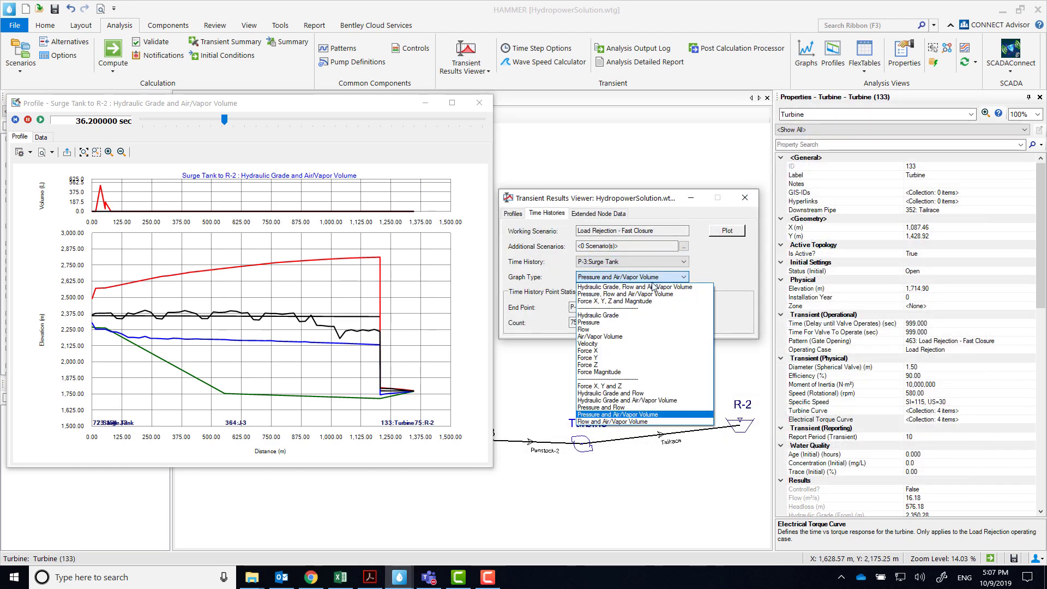
click(637, 394)
click(726, 230)
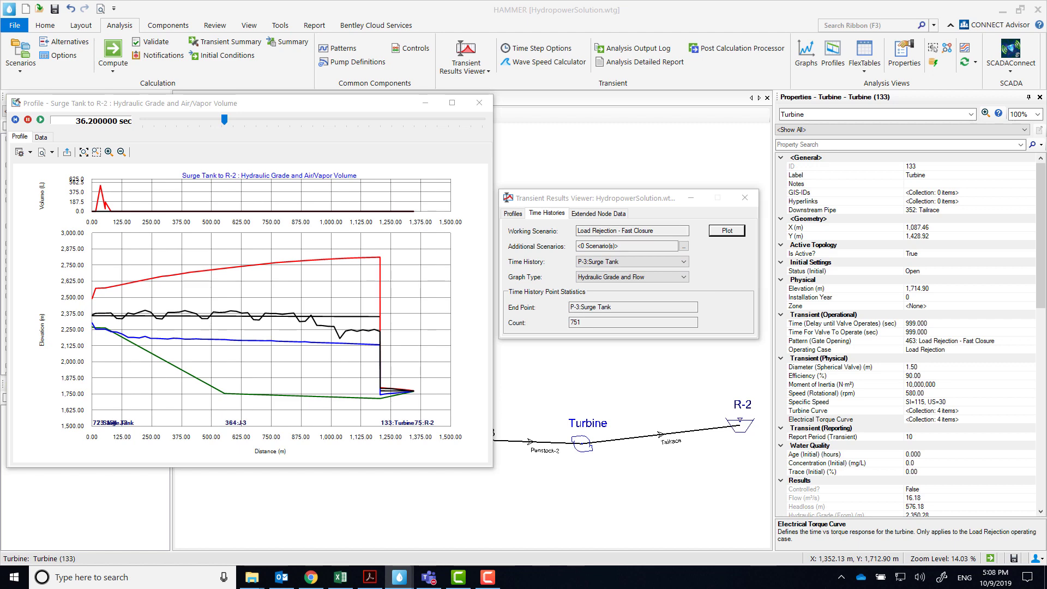
Animate the results from 19.8 seconds, then move the surge tank plot lower and shrink it.
drag(814, 135, 808, 135)
click(694, 135)
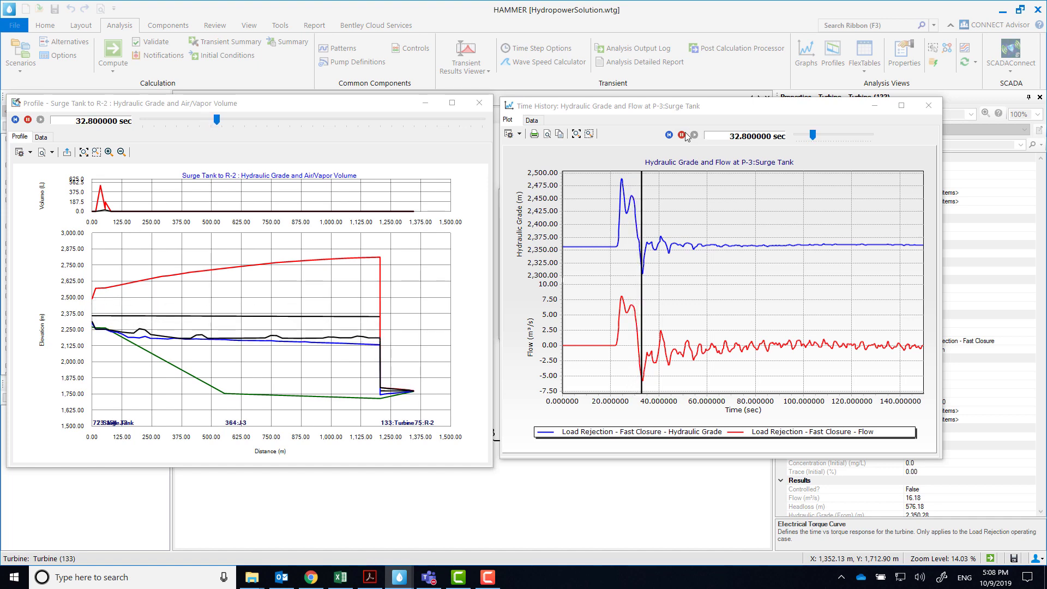
drag(677, 112, 678, 273)
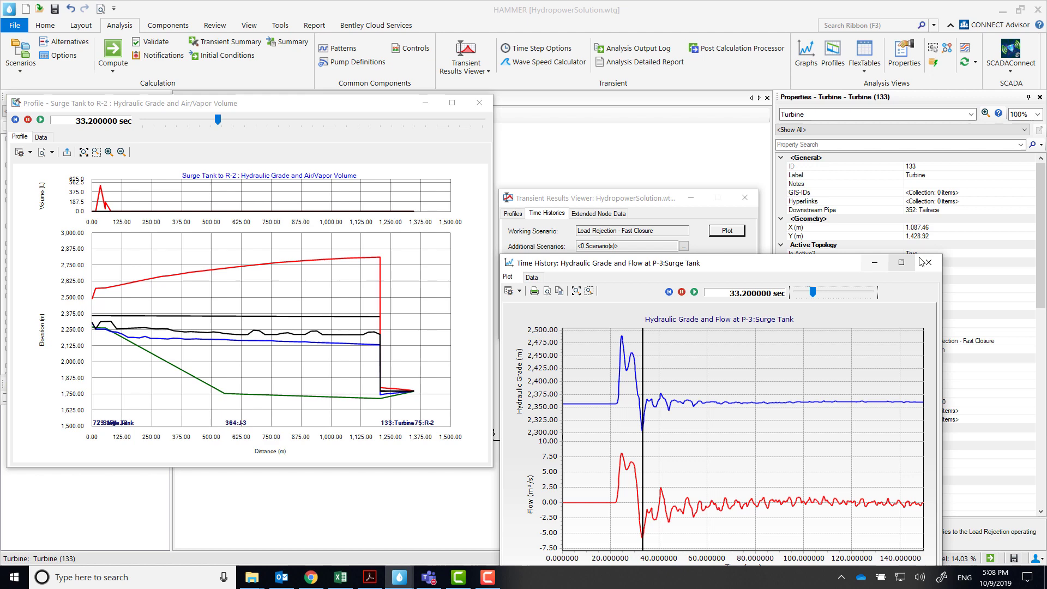
drag(945, 260, 962, 321)
Plot the turbine's Speed from Extended Node Data and step back to an earlier time.
drag(659, 195, 662, 118)
click(602, 136)
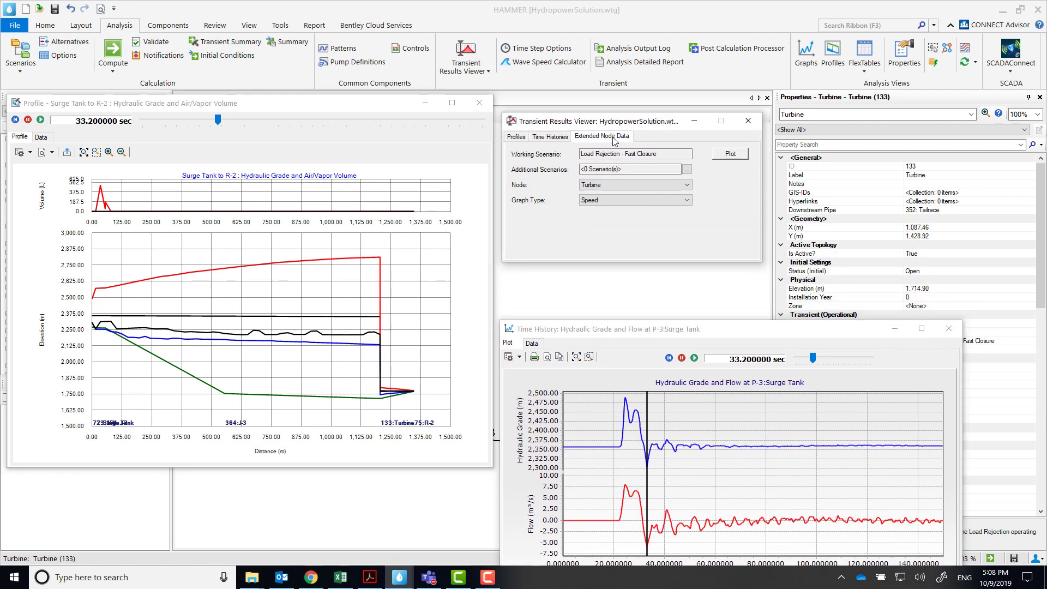
click(621, 200)
click(616, 210)
click(730, 153)
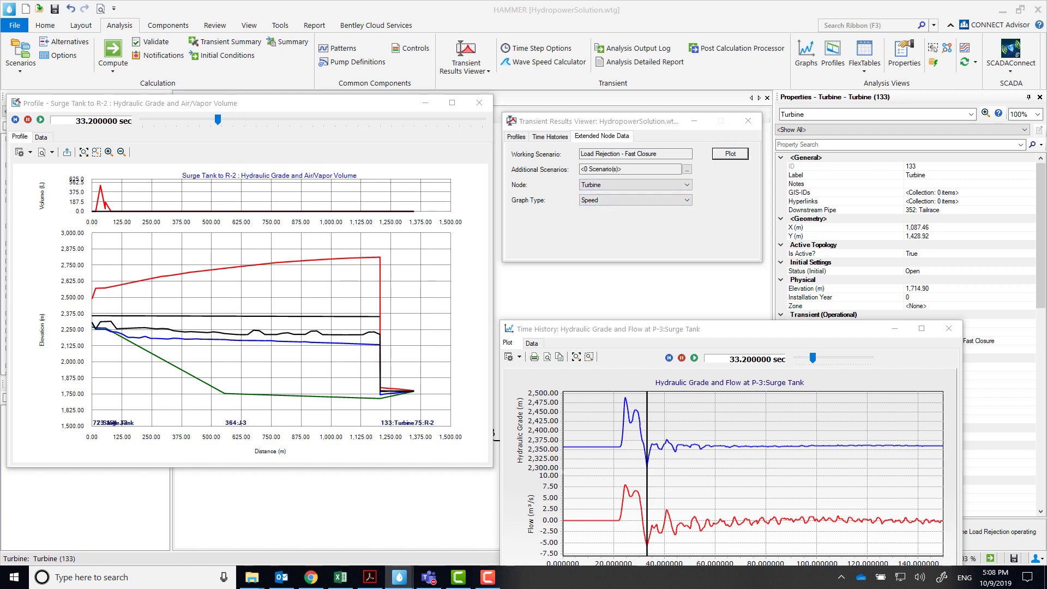
drag(635, 55, 734, 41)
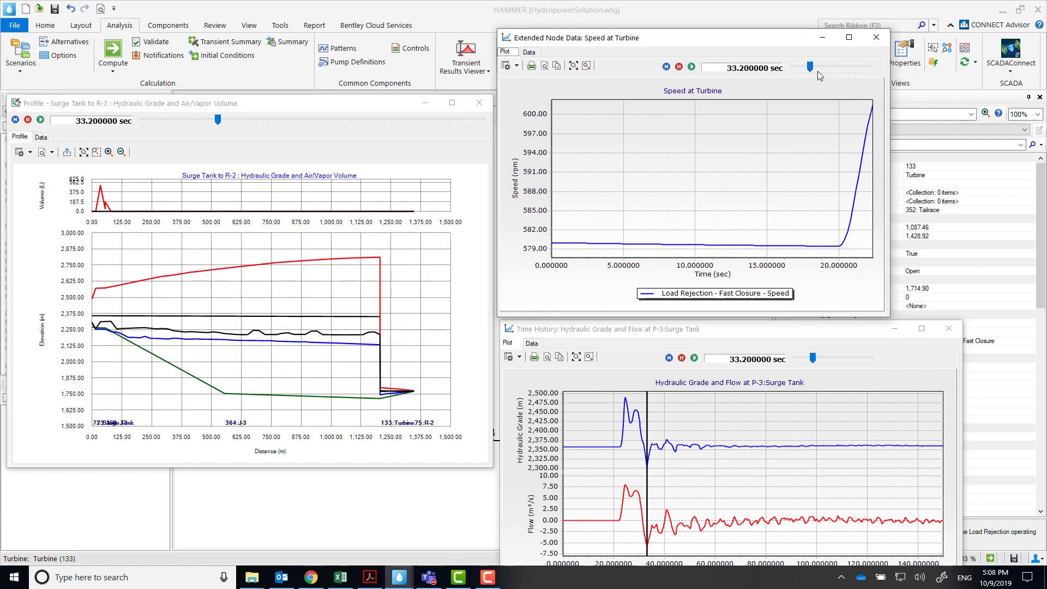
drag(810, 67, 803, 68)
Show the turbine speed values as a table sorted from highest to lowest.
click(536, 55)
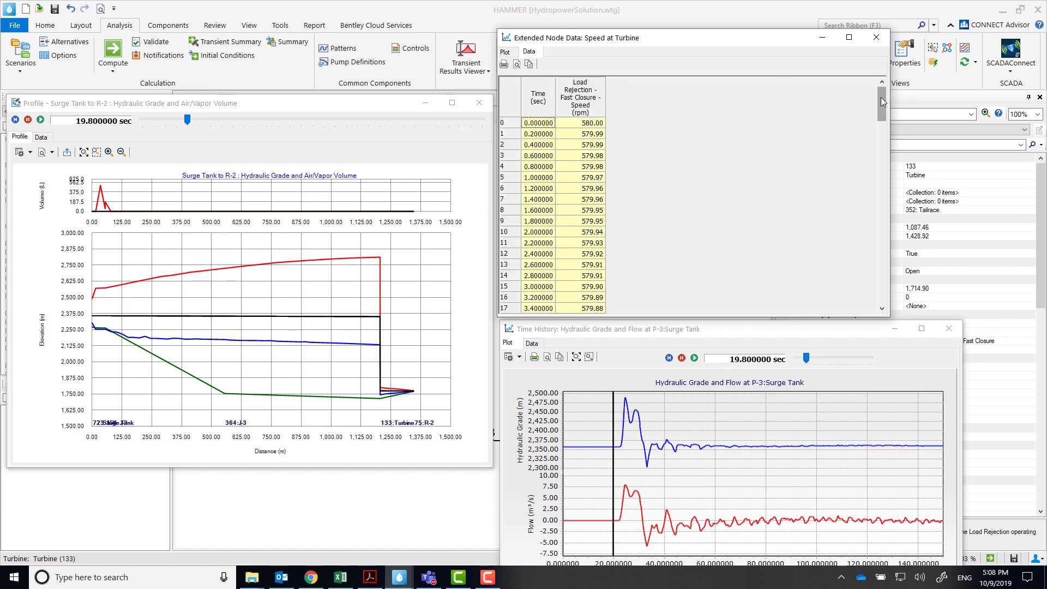
drag(881, 112, 893, 296)
right_click(575, 88)
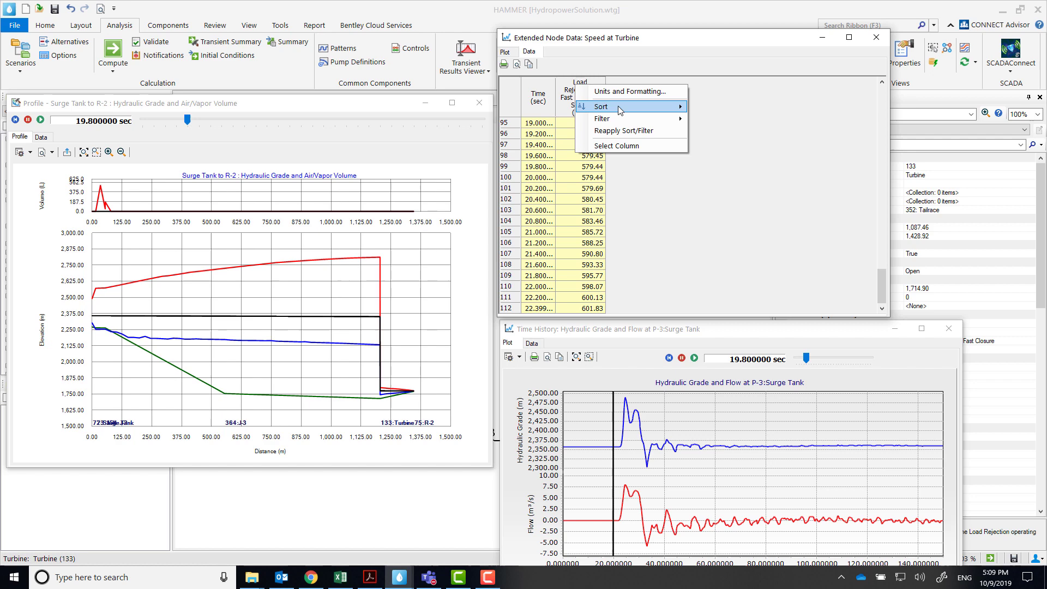
mouse_move(623, 110)
click(722, 119)
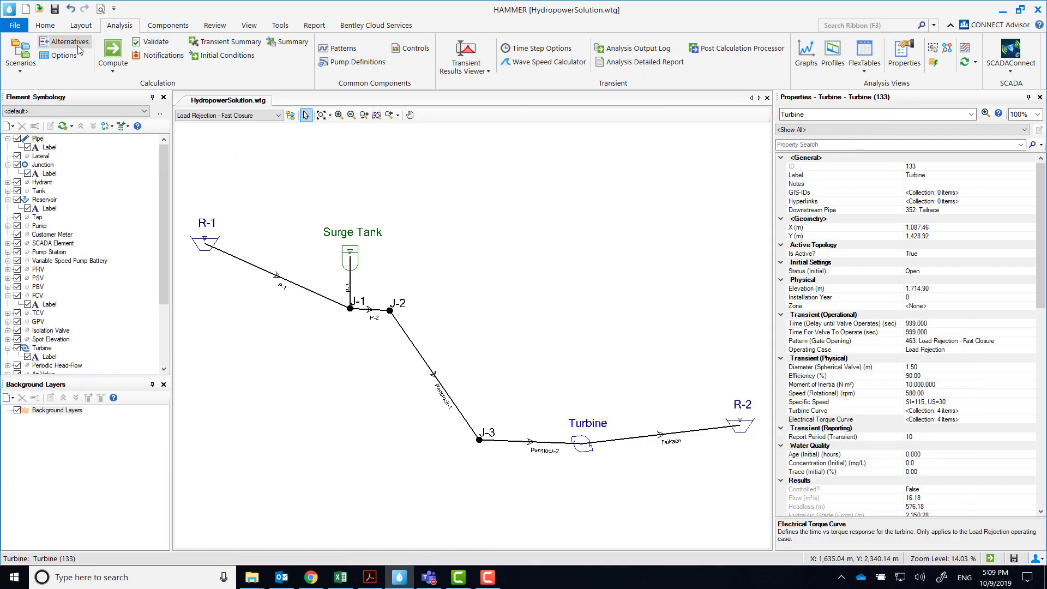
Create a 'Load Rejection - Slow Closure' child alternative under Load Rejection - Fast Closure.
click(64, 42)
click(180, 220)
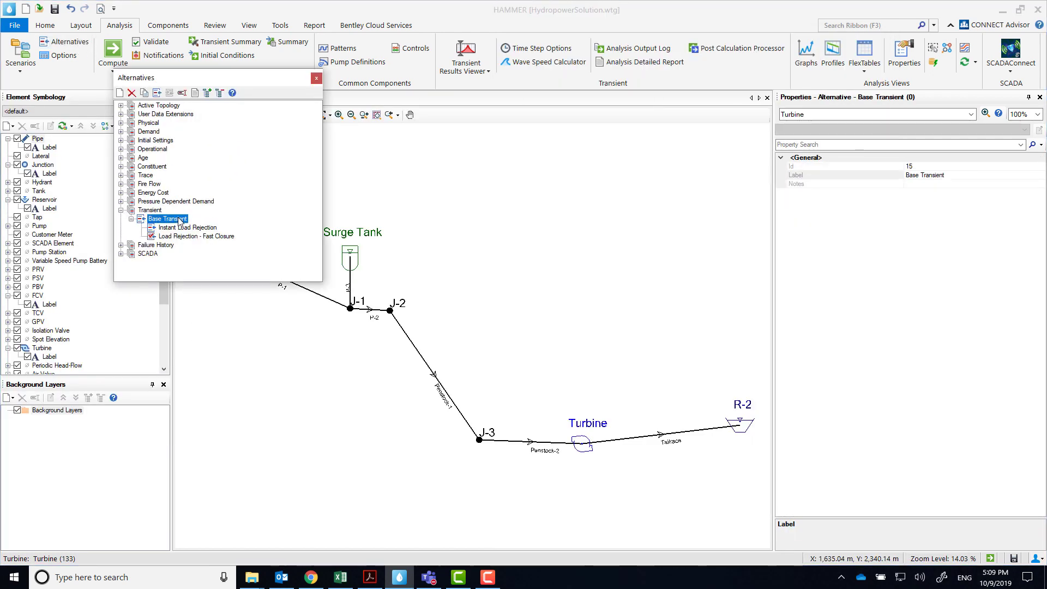
click(198, 236)
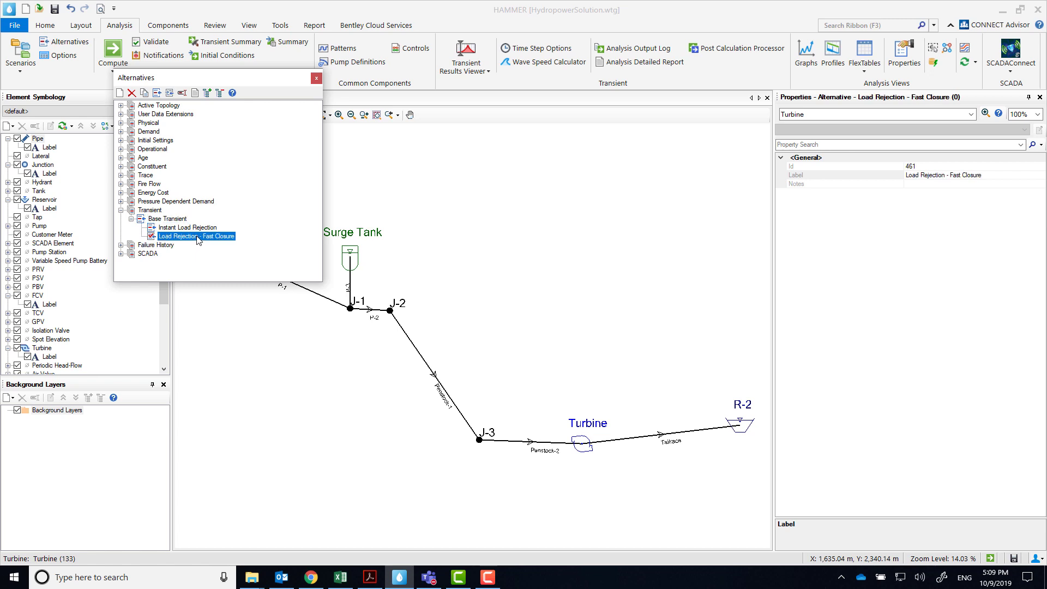
right_click(197, 236)
mouse_move(240, 249)
key(Right)
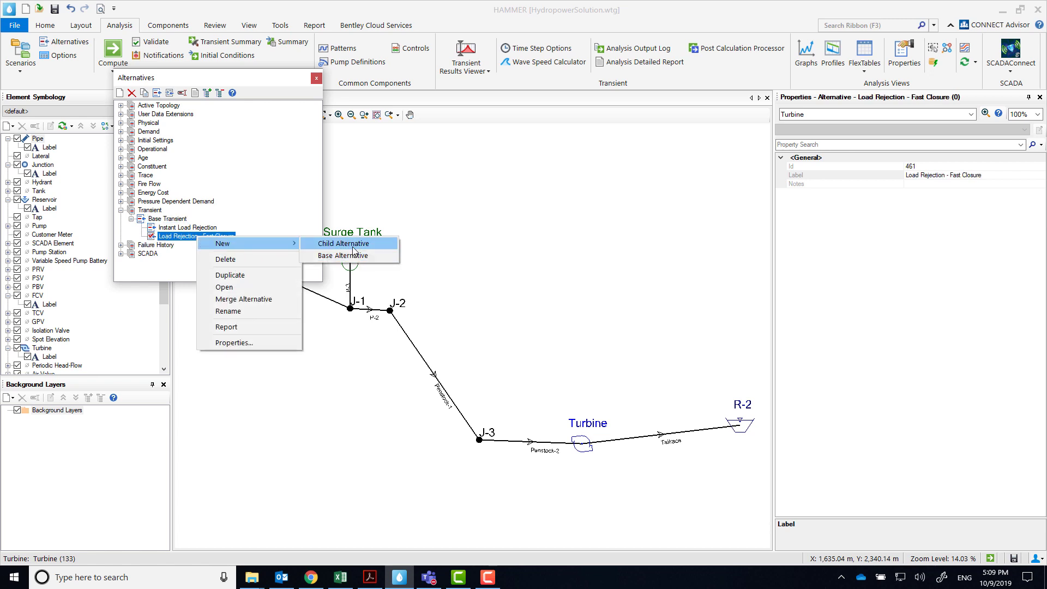
key(Return)
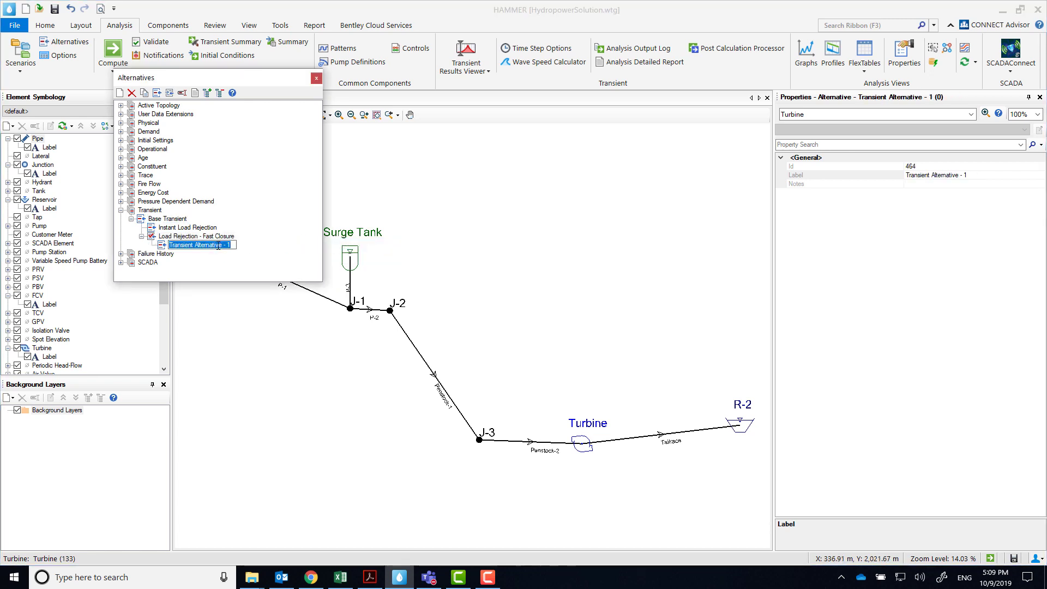
text(Load Rejection - Slow Closure)
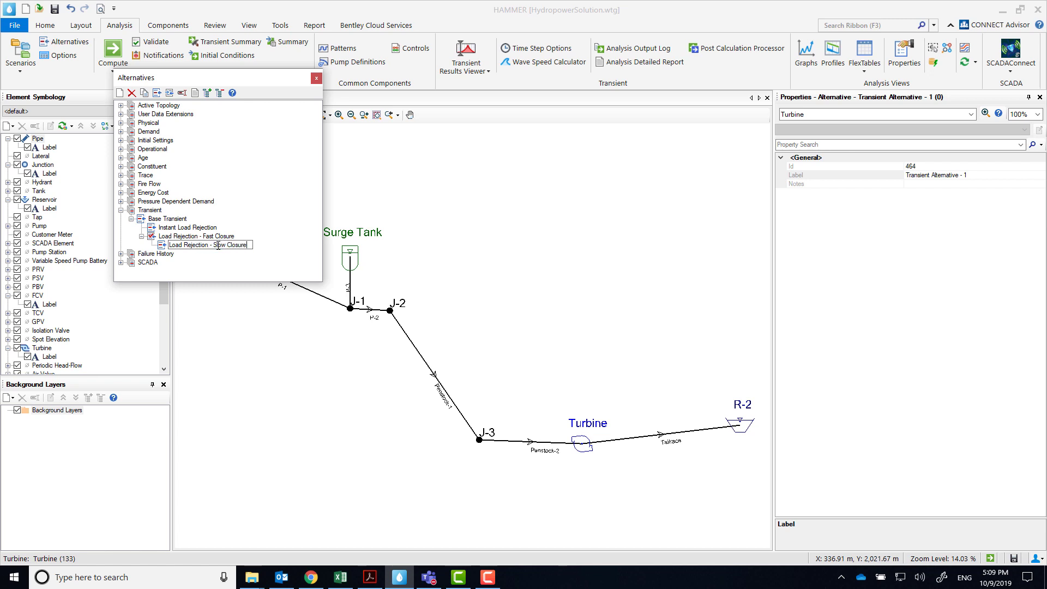
key(Return)
Create a child scenario under Base named 'Load Rejection - Slow Closure'.
click(23, 53)
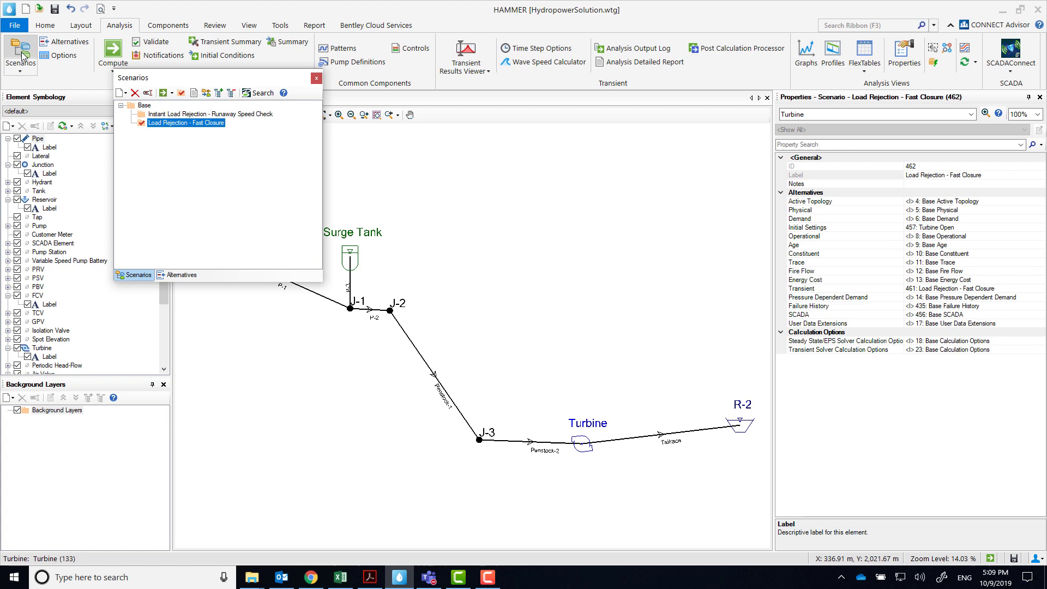
right_click(144, 103)
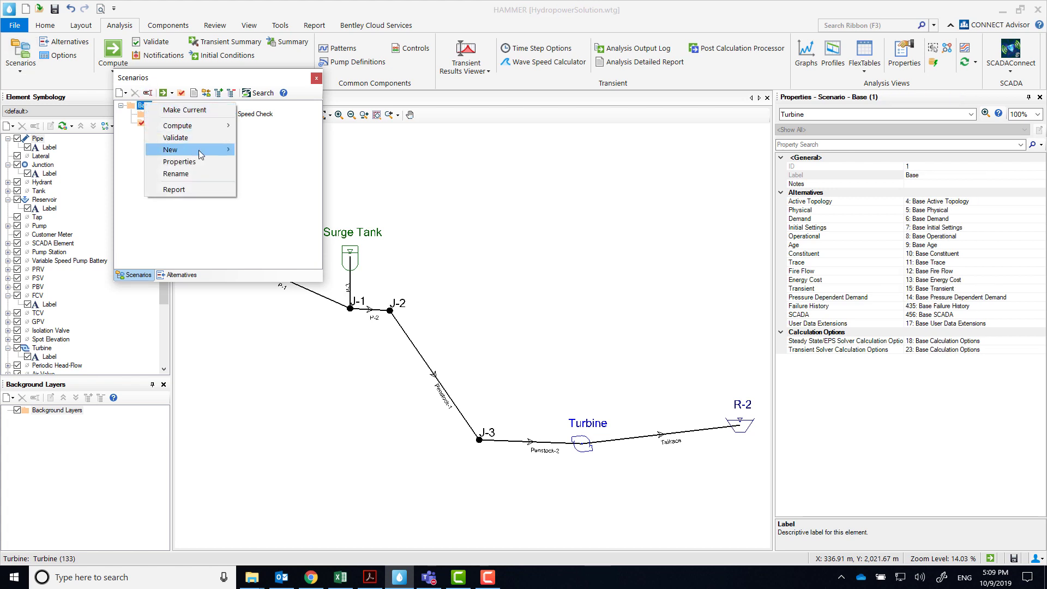
mouse_move(203, 155)
click(279, 162)
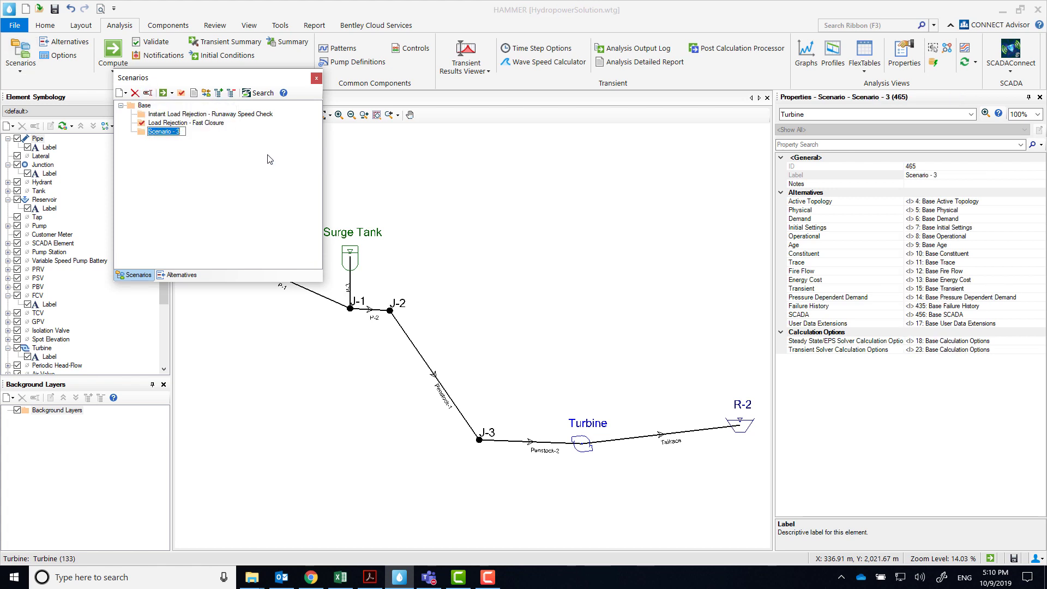
text(Load Rejection - Slow Closure)
key(Return)
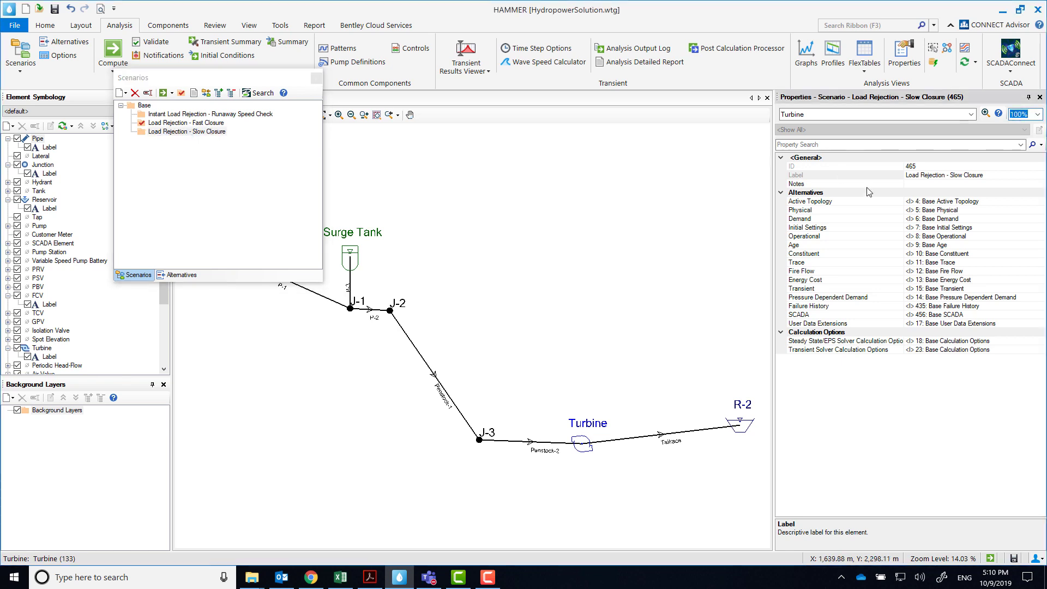
Set the scenario to 457: Turbine Open initial settings and 464: Load Rejection - Slow Closure transient.
click(847, 229)
click(1039, 227)
click(947, 257)
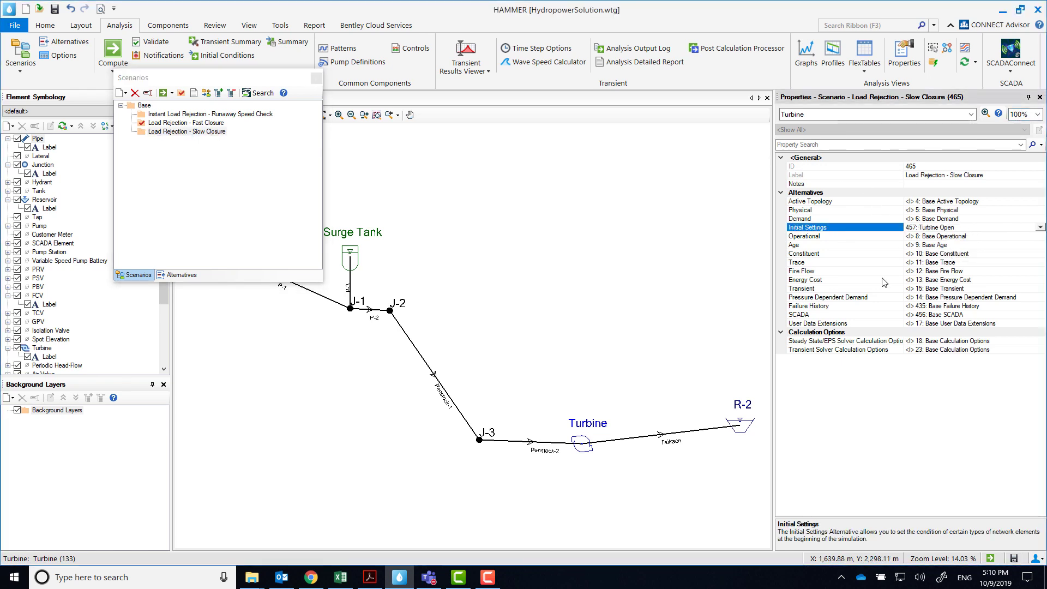
click(879, 290)
click(1040, 289)
click(991, 333)
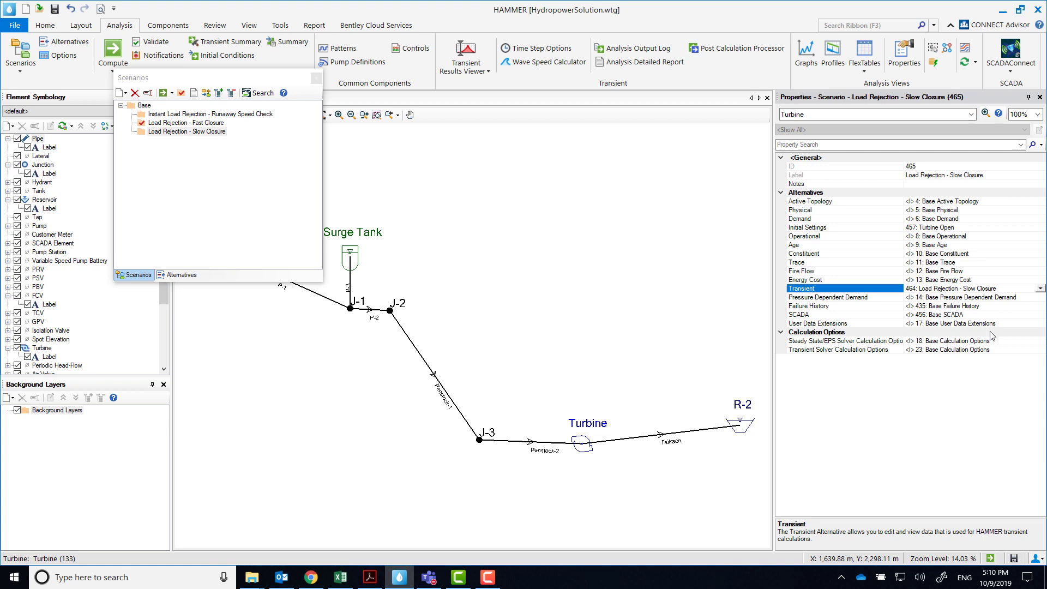
Make Load Rejection - Slow Closure the active scenario.
click(316, 77)
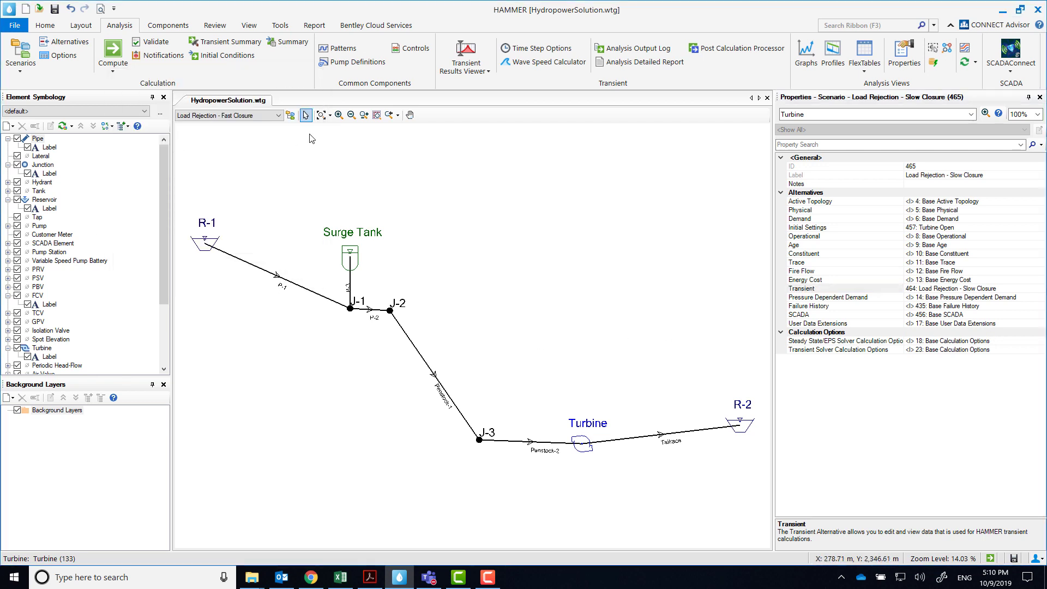
click(277, 115)
click(260, 153)
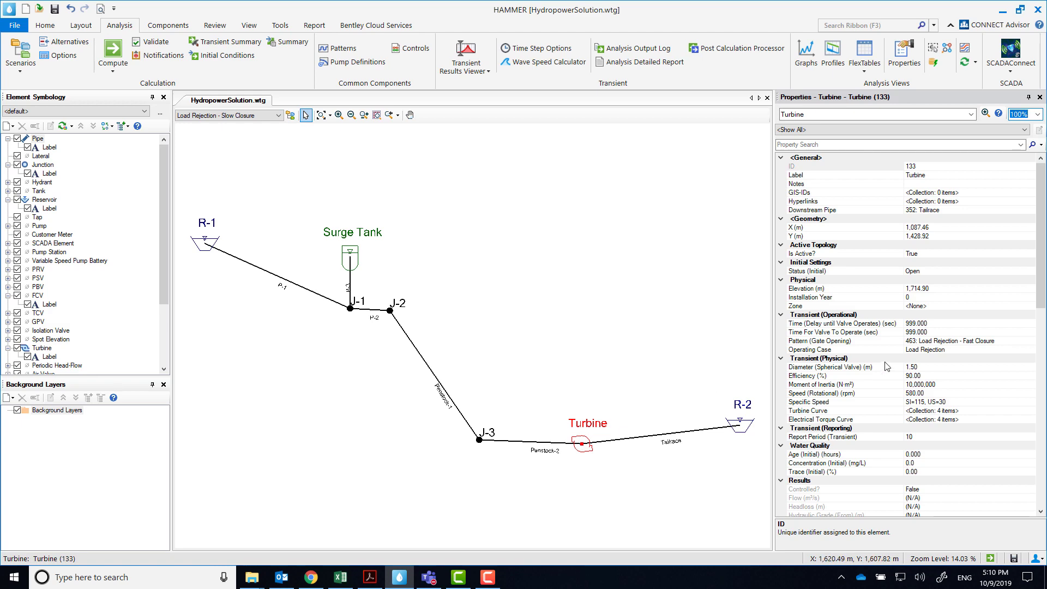
Add a new turbine gate-opening pattern named 'Load Rejection - Slow Closure'.
click(1010, 340)
click(1030, 341)
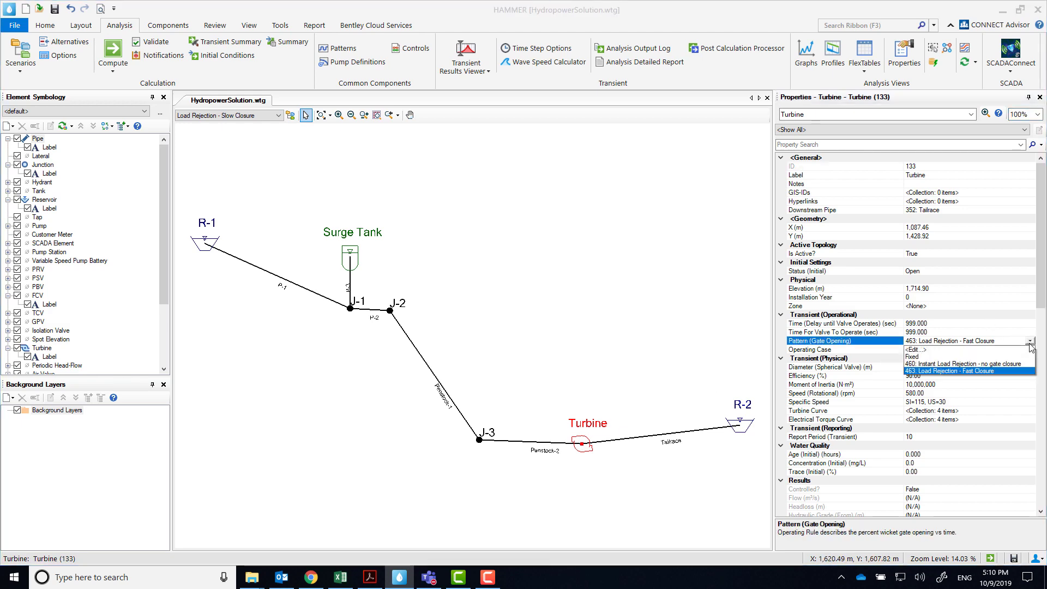
click(944, 350)
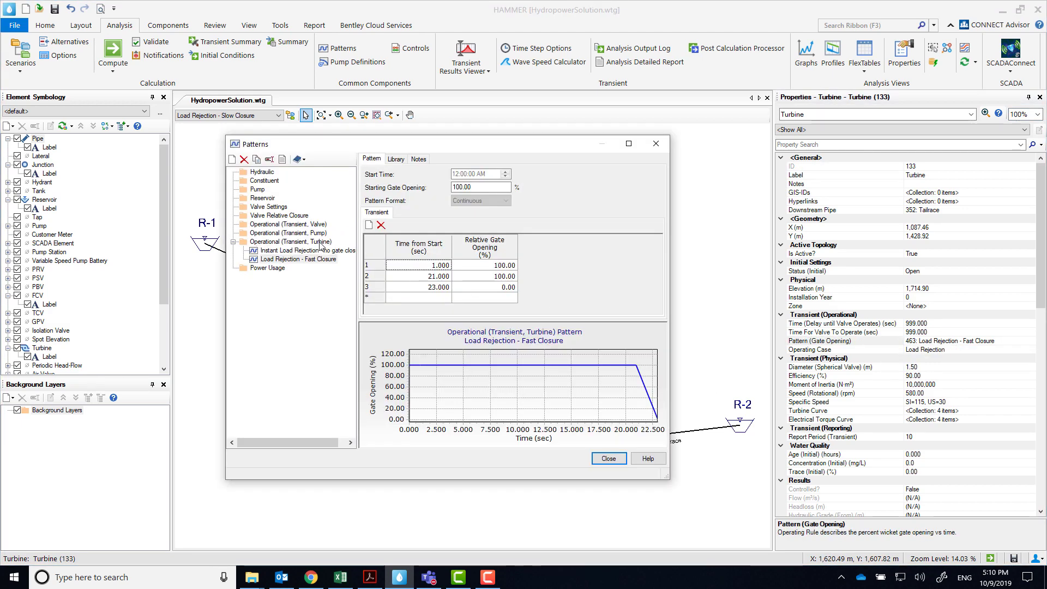
right_click(322, 243)
click(339, 252)
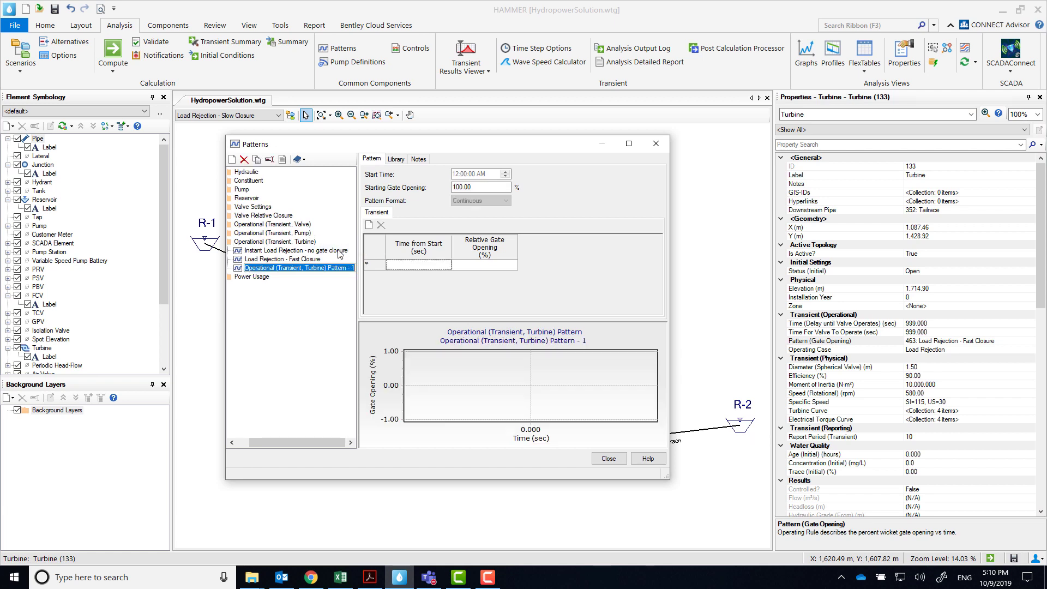
text(Load Rejection)
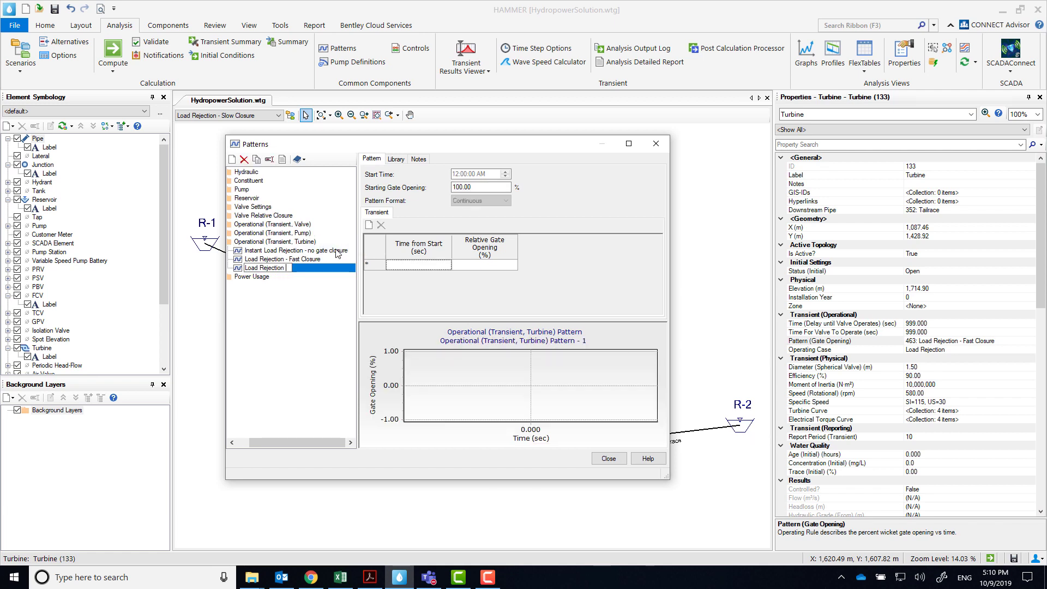
text( - Slow Closure)
key(Return)
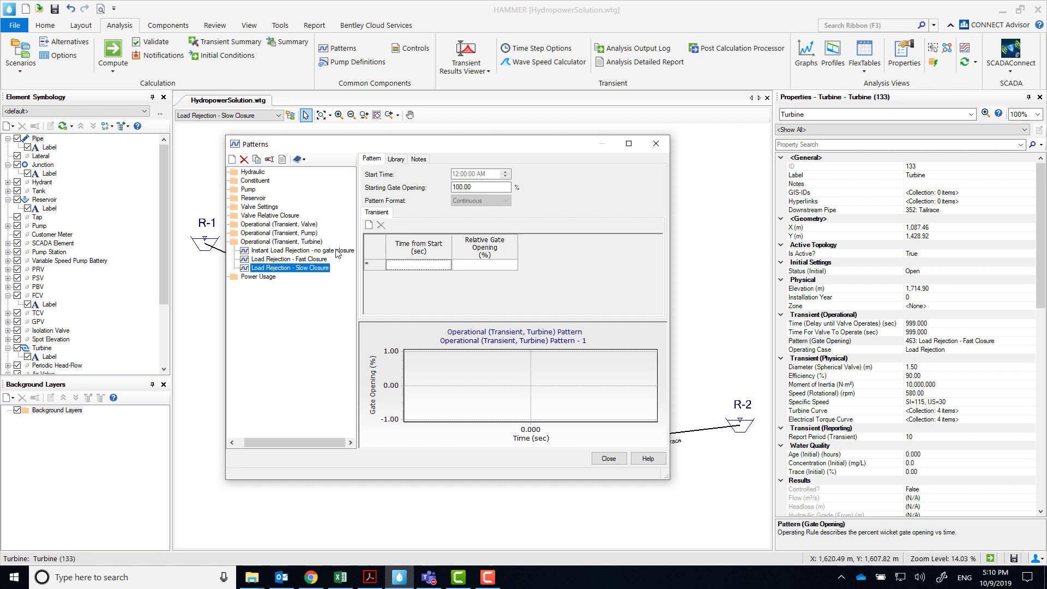
Enter gate opening points 1 s/100%, 21 s/100% and 41 s/0%.
click(368, 225)
click(369, 224)
click(368, 224)
click(446, 266)
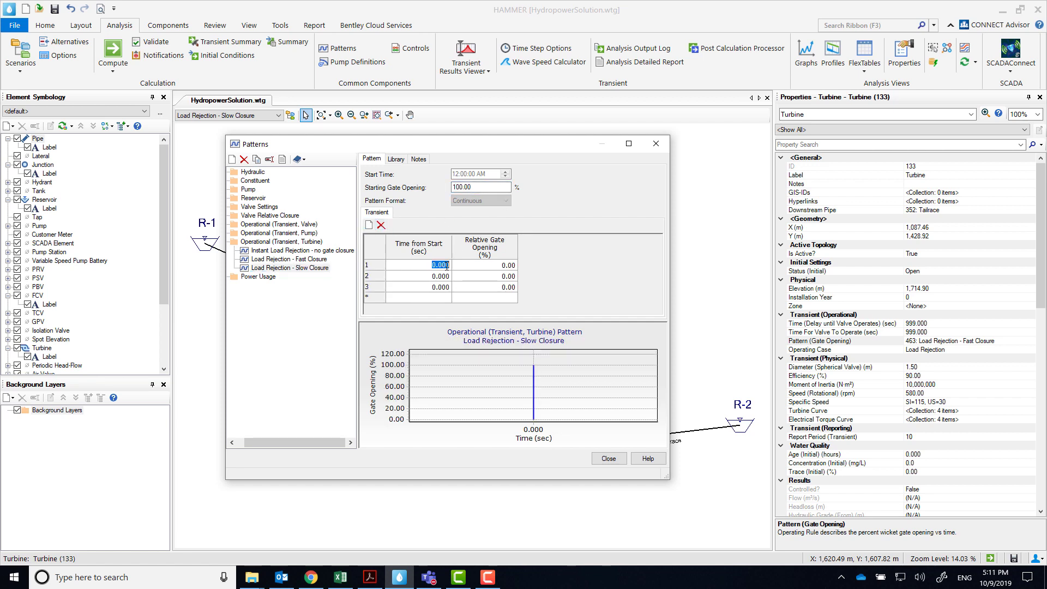
text(1)
click(447, 277)
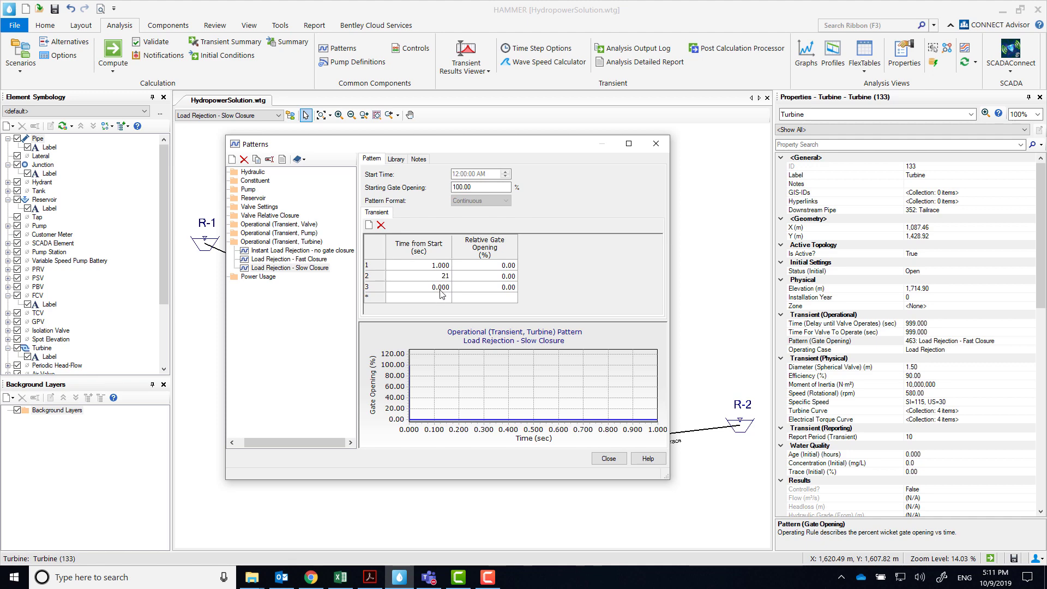
click(441, 287)
text(41)
click(491, 266)
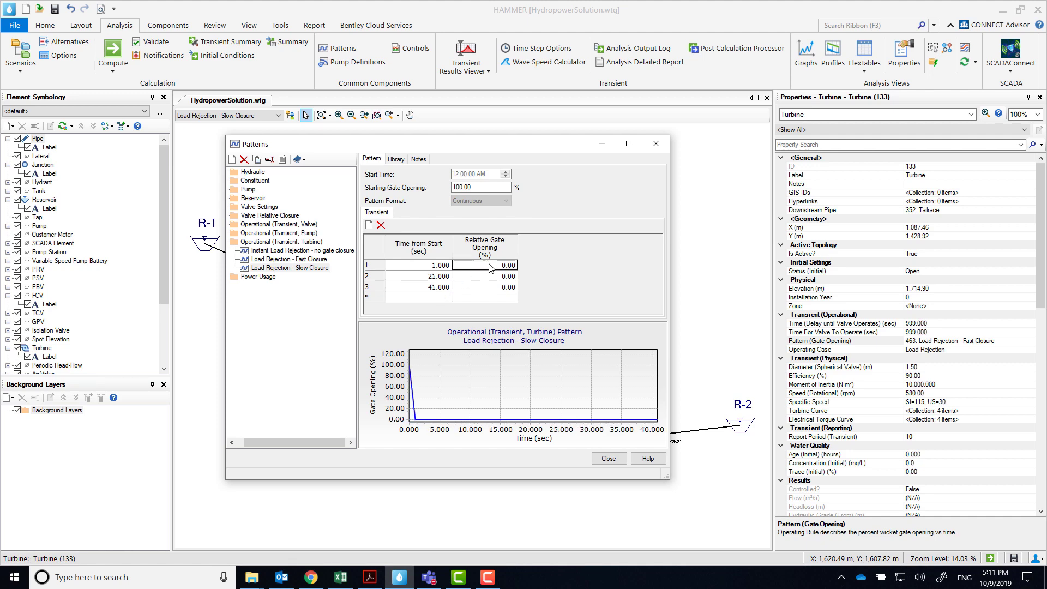
text(100)
click(493, 276)
text(100)
click(496, 288)
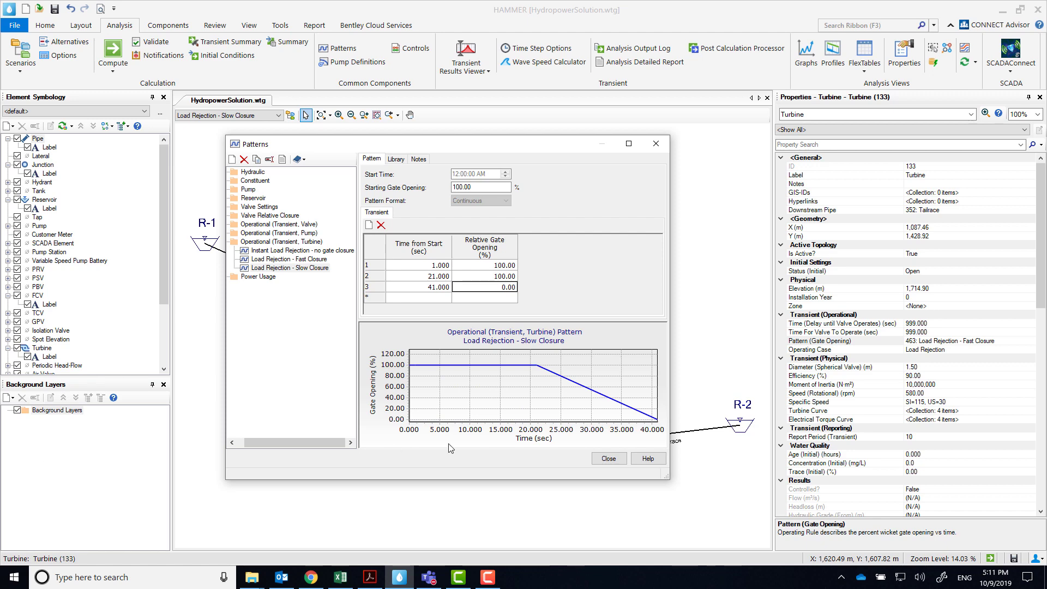
Give the turbine gate opening pattern 466: Load Rejection - Slow Closure, keeping its electrical torque curve unchanged.
click(608, 460)
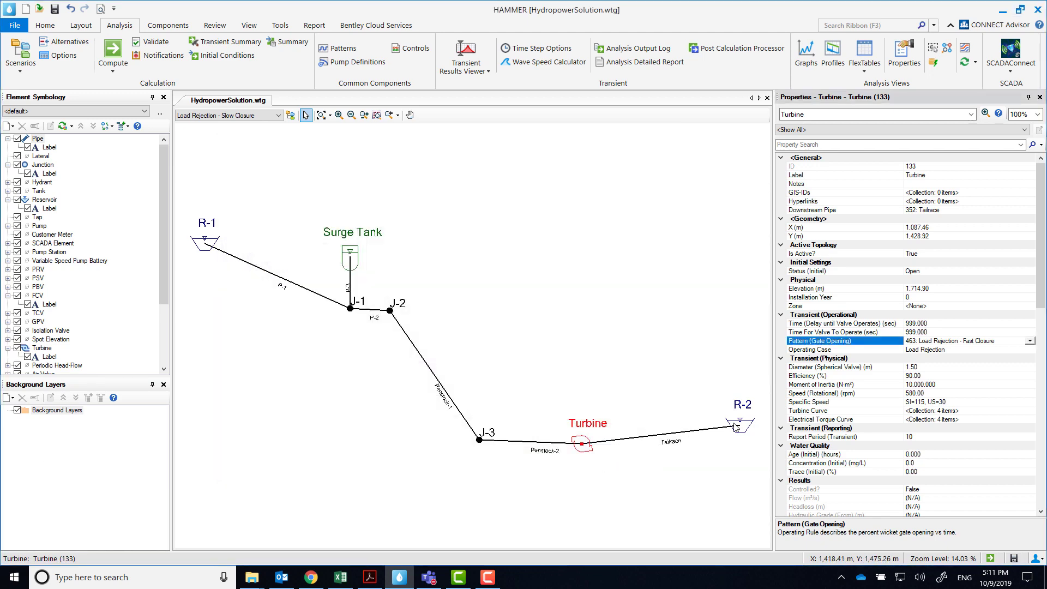
click(1029, 341)
click(992, 378)
click(964, 354)
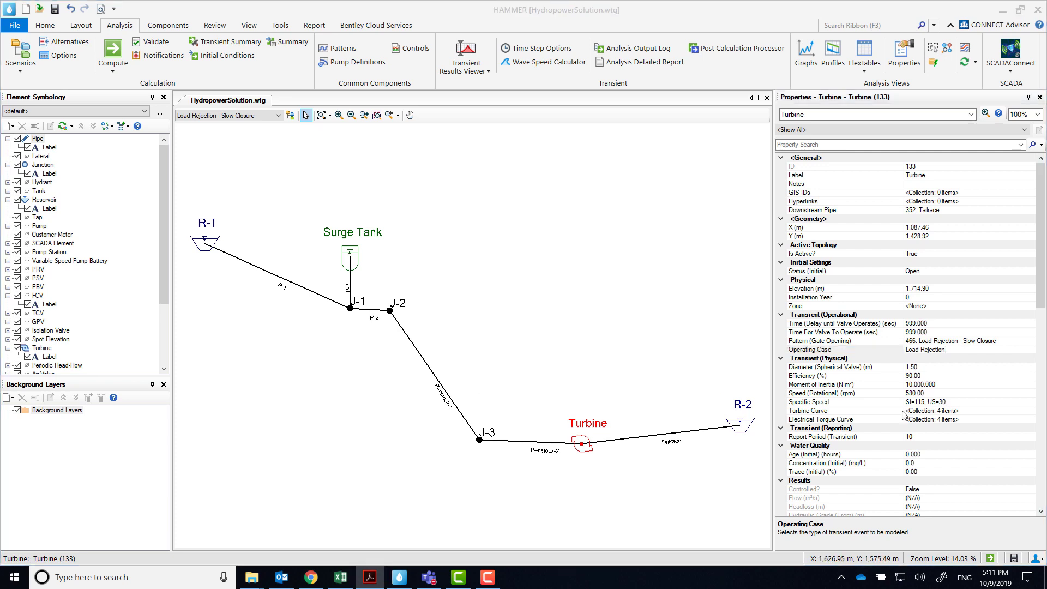
click(986, 419)
click(1029, 419)
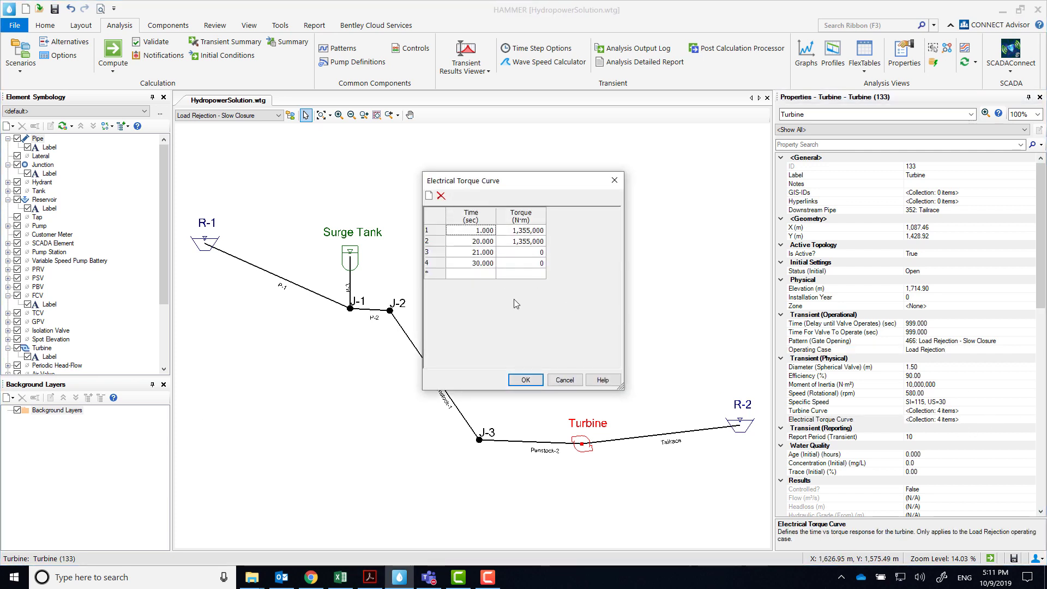
click(529, 380)
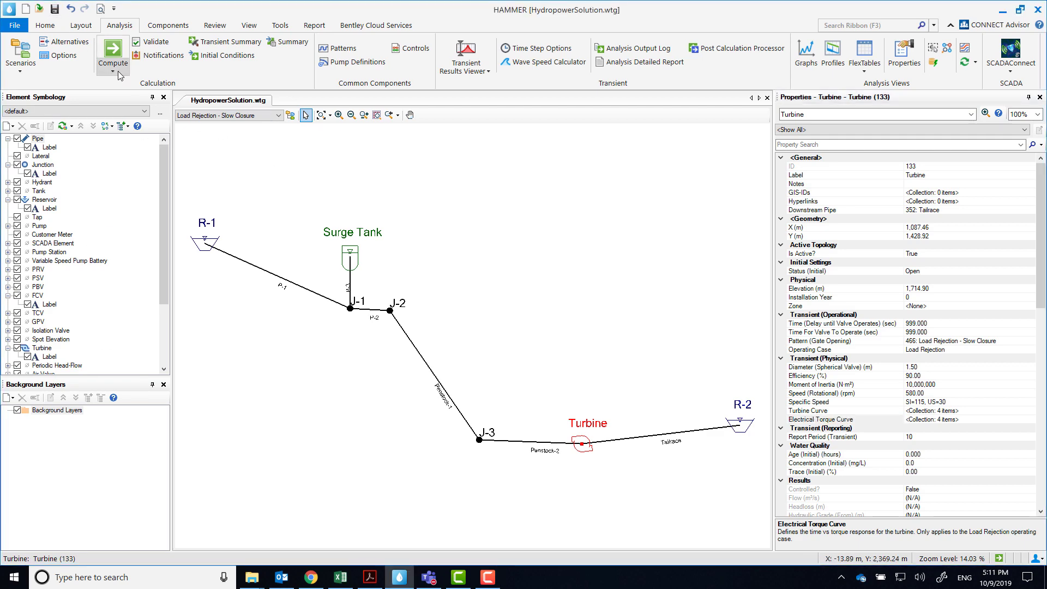
Compute the slow-closure transient run and check its initial conditions and extreme pressures and heads.
key(F9)
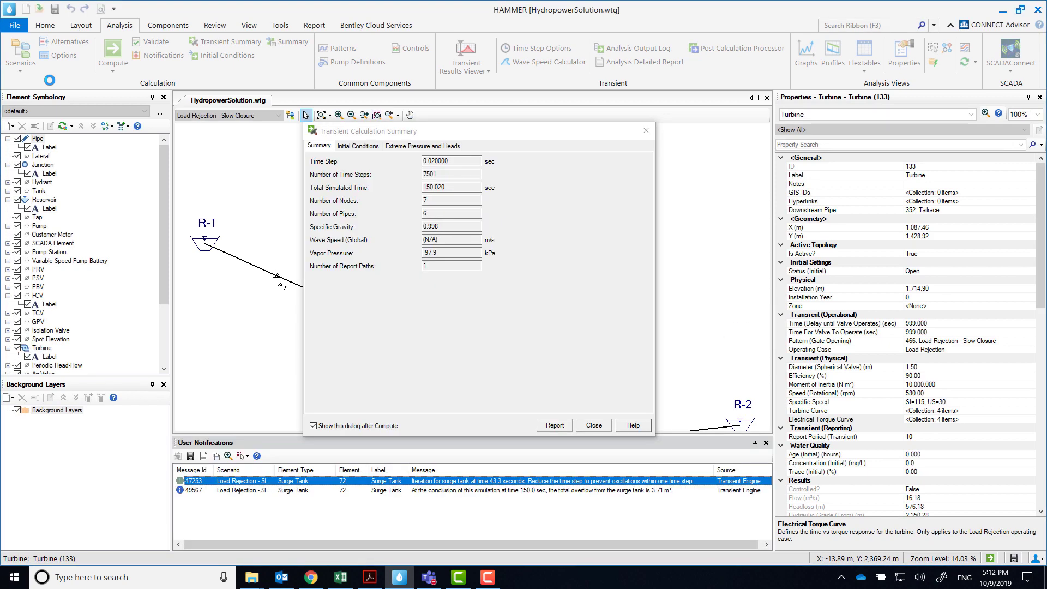
click(358, 146)
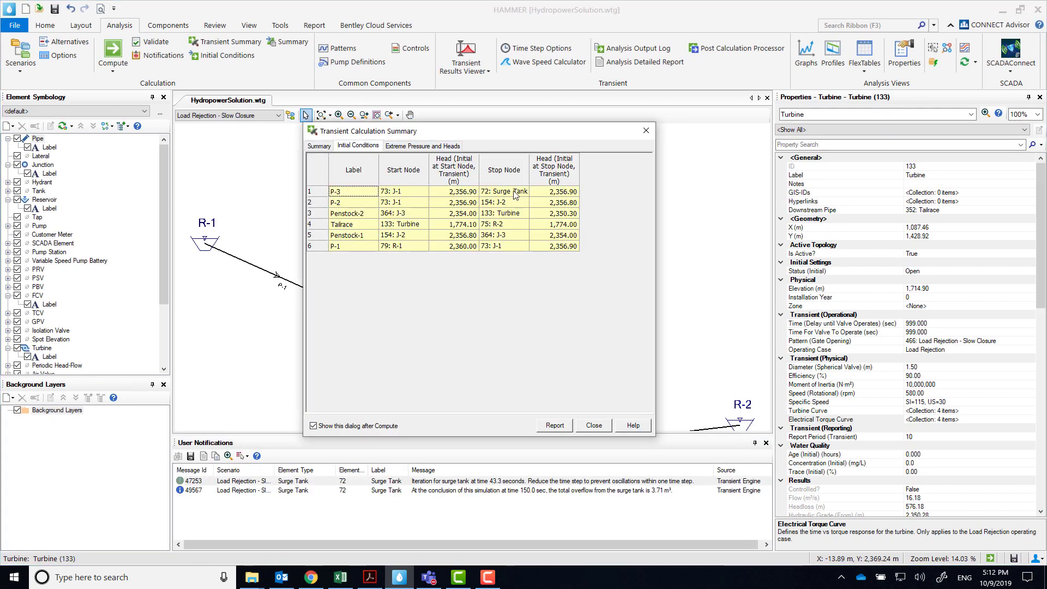
click(422, 146)
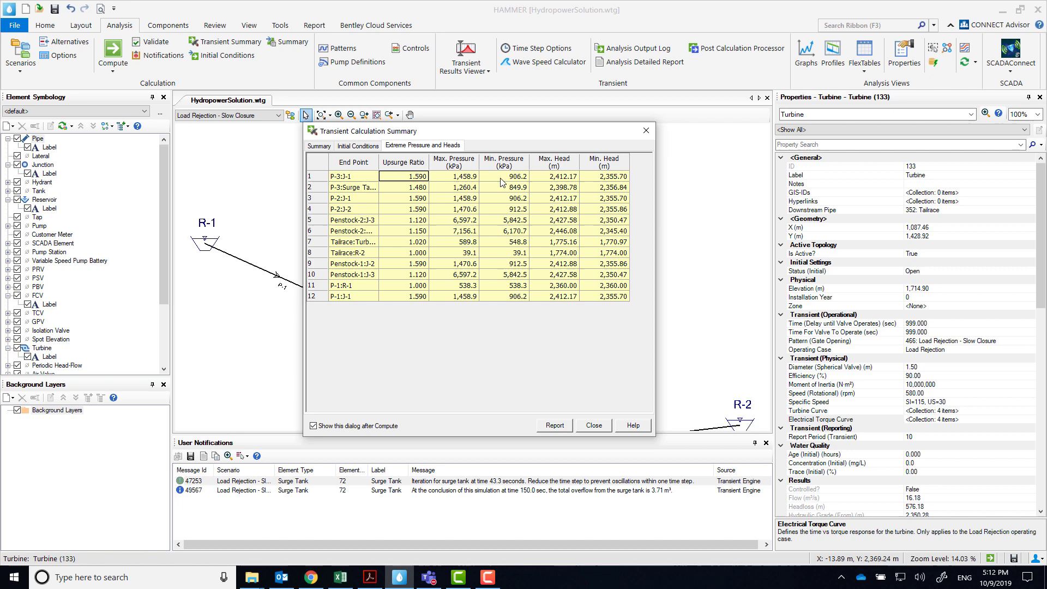
click(573, 179)
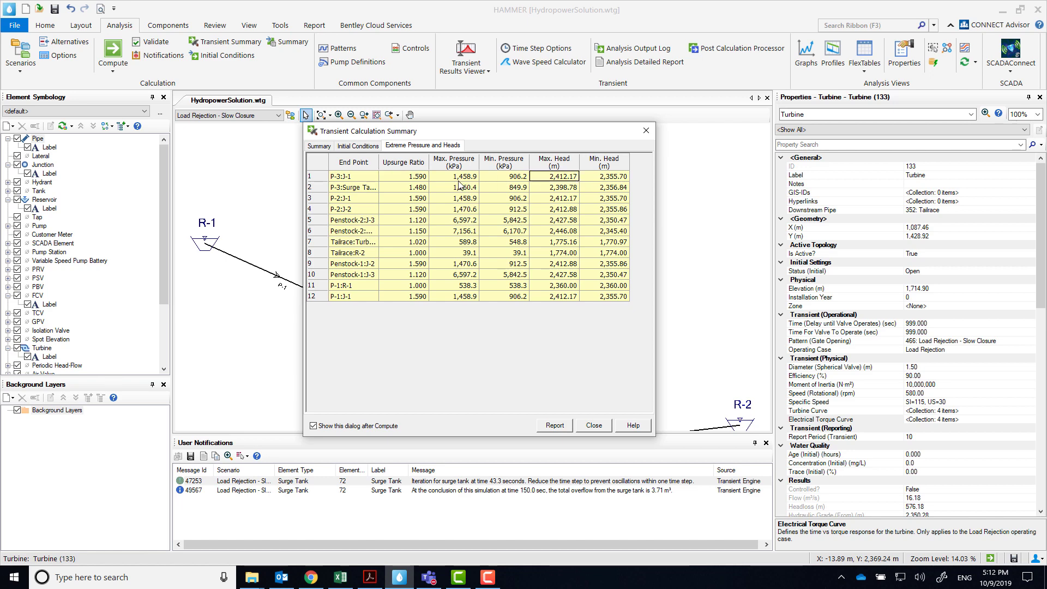
click(594, 425)
click(463, 70)
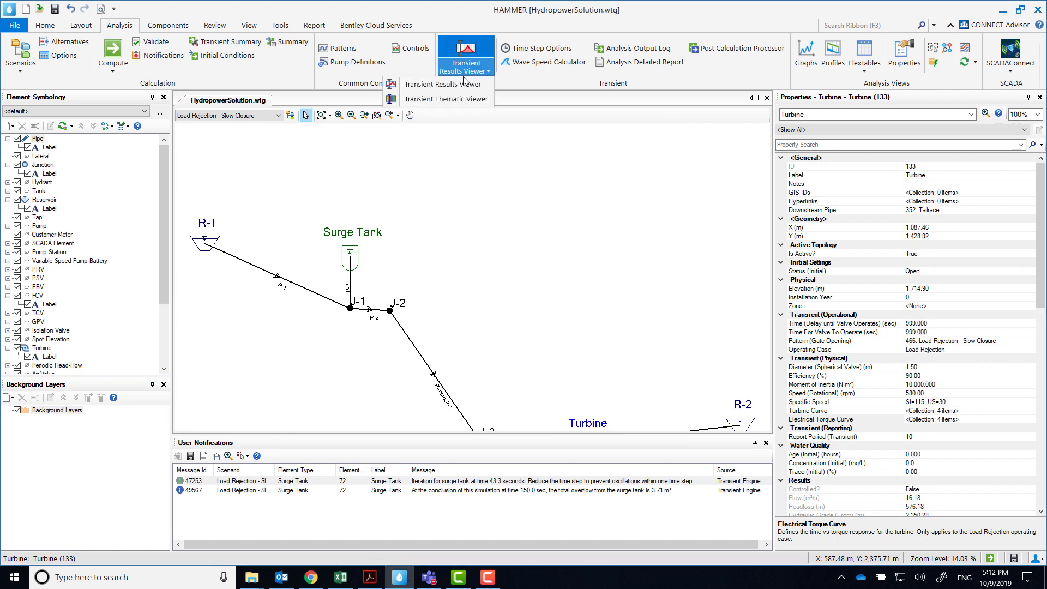
Animate the Surge Tank to R-2 profile and stop it at 38.2 seconds.
click(463, 82)
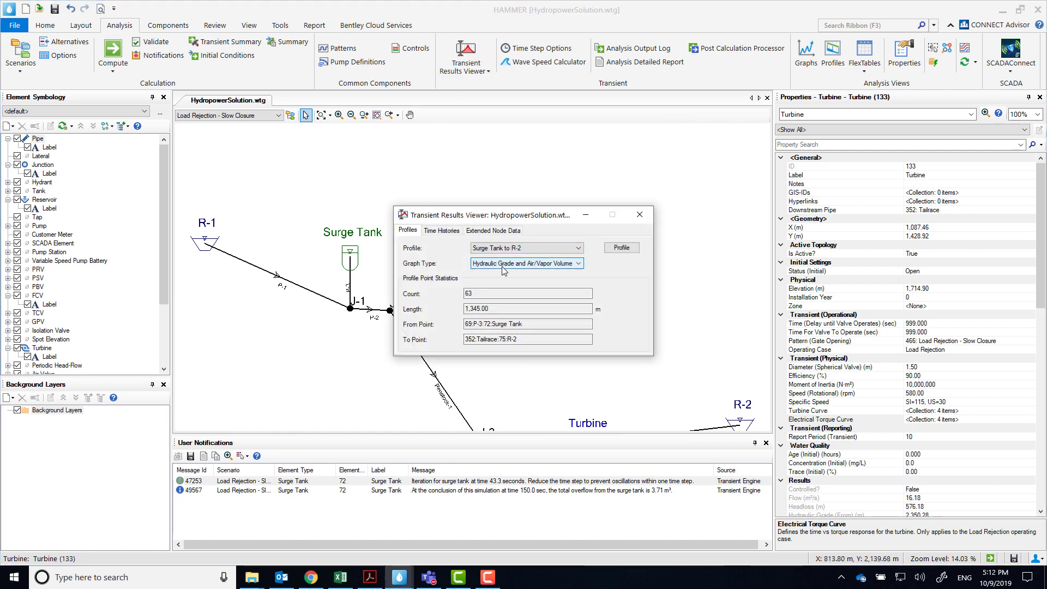
click(621, 247)
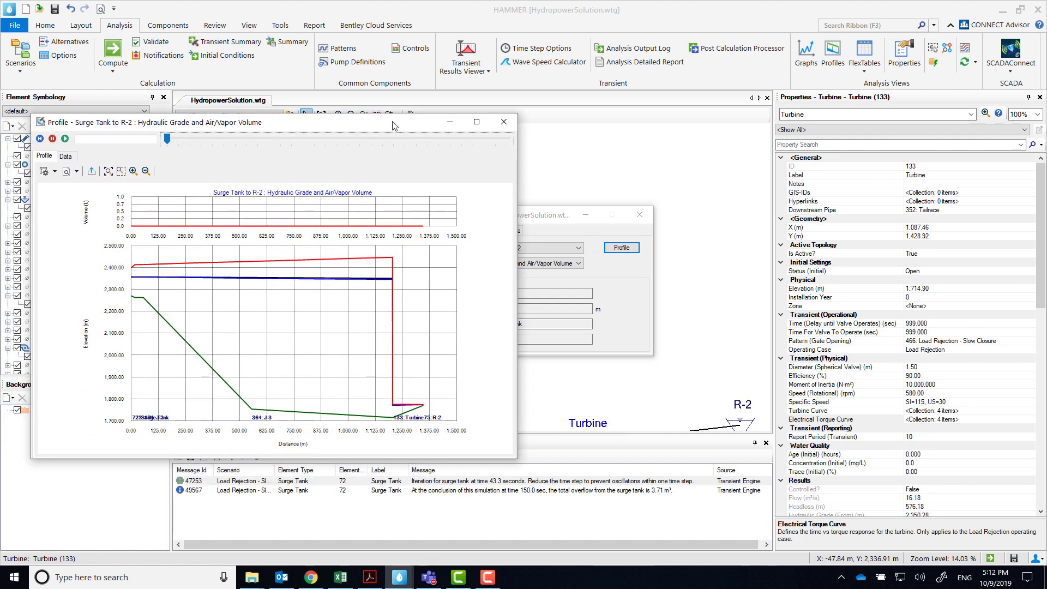
click(65, 139)
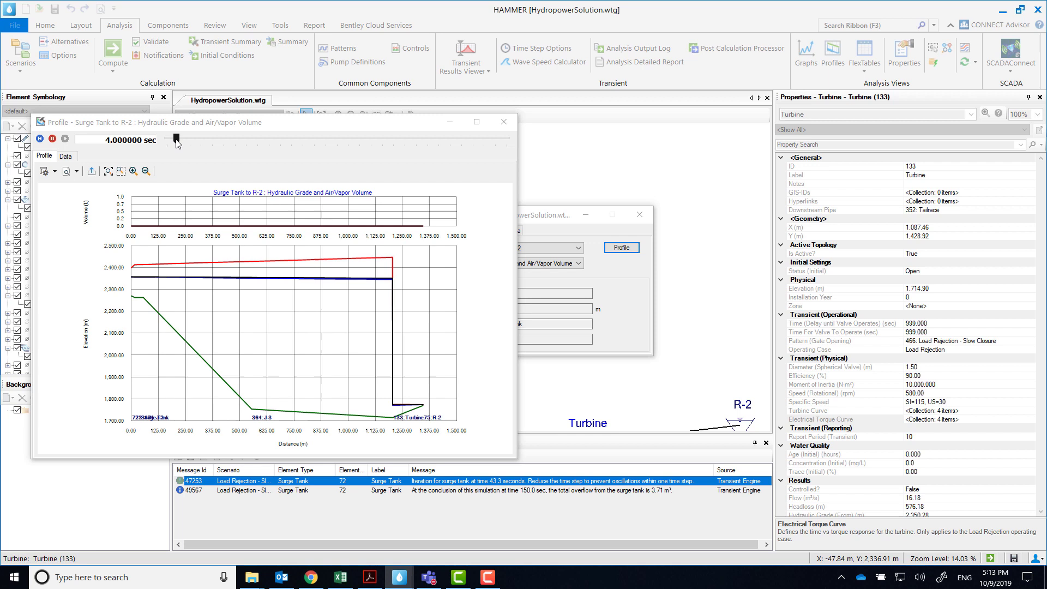
drag(177, 143, 211, 143)
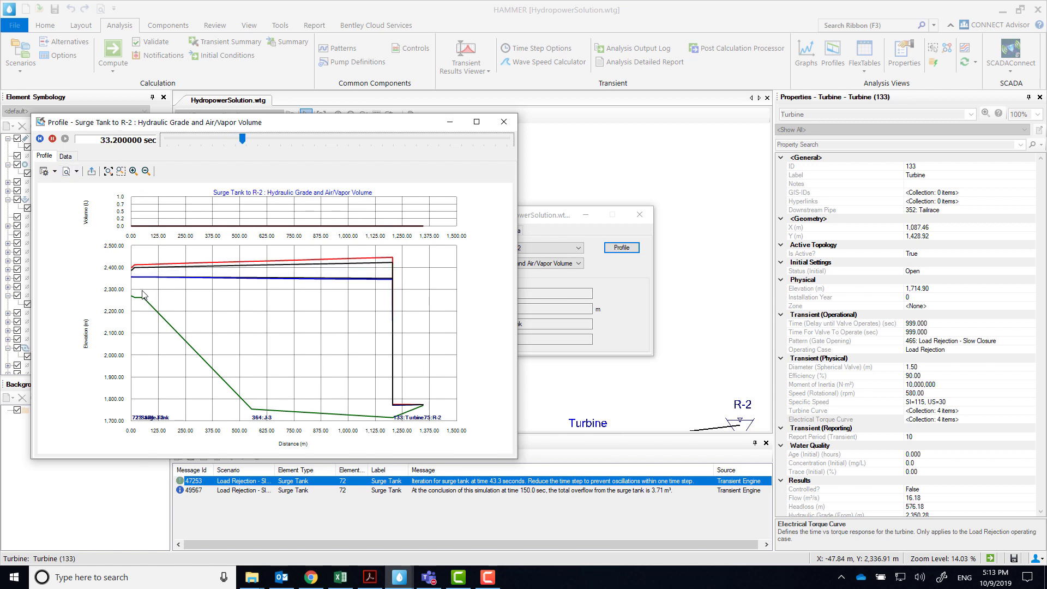
click(52, 139)
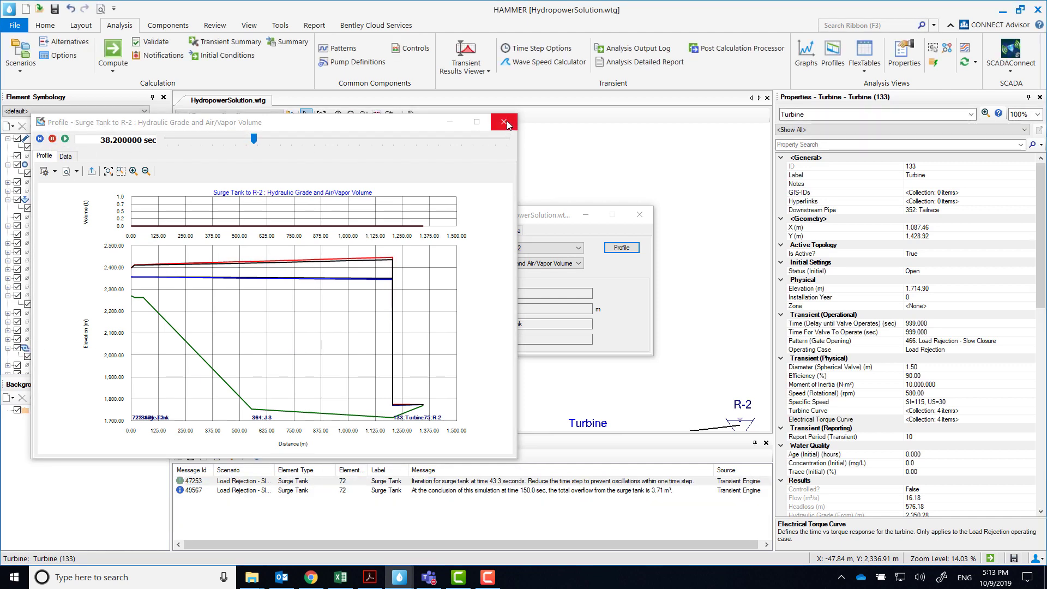
mouse_move(556, 216)
mouse_down()
mouse_move(611, 214)
mouse_move(692, 158)
mouse_move(681, 151)
mouse_up()
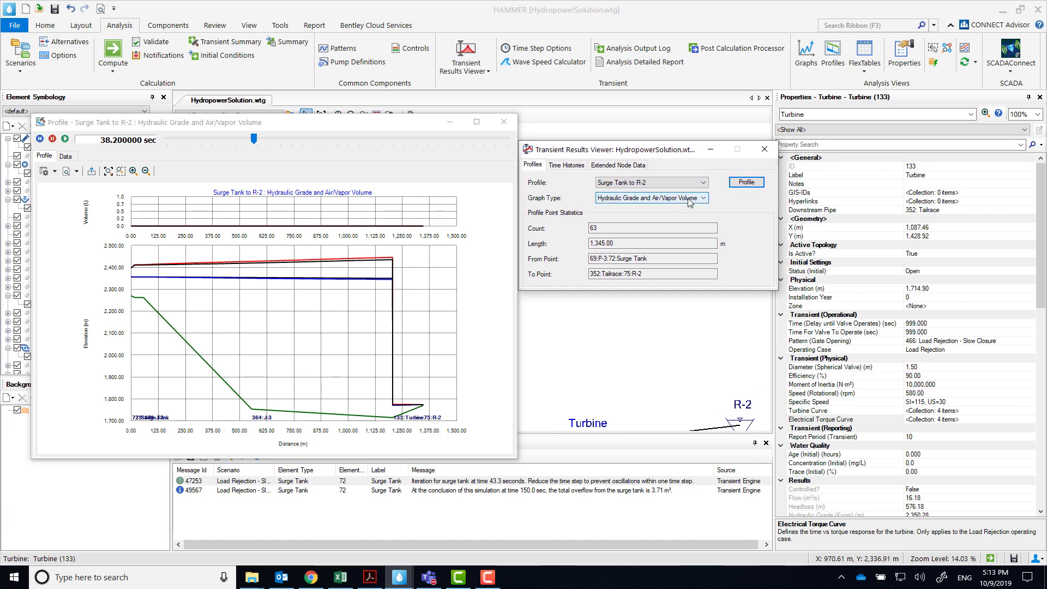
Add the Load Rejection - Fast Closure scenario for time history comparison.
click(566, 164)
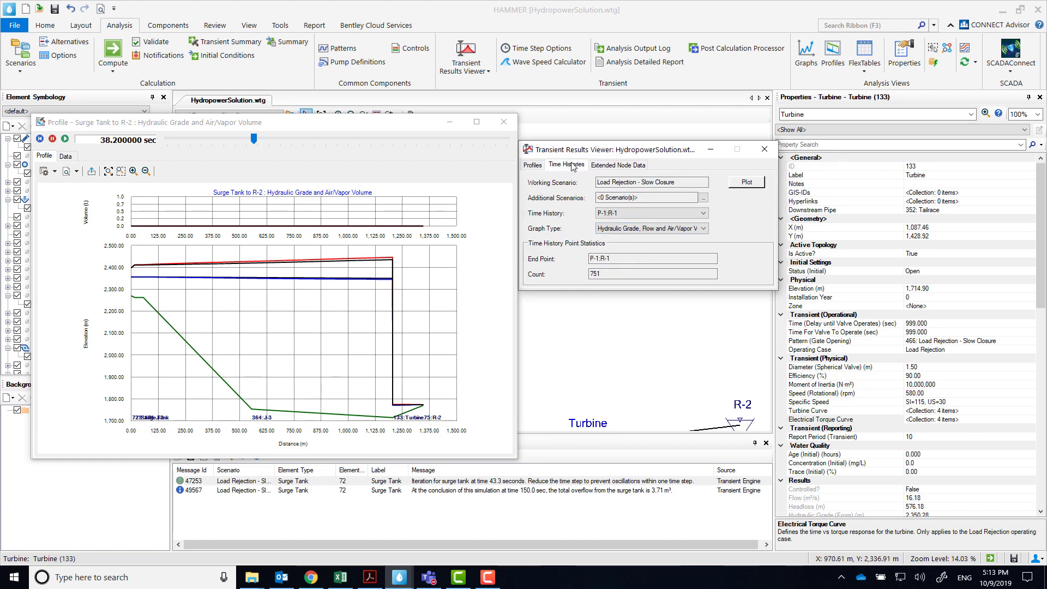
click(703, 198)
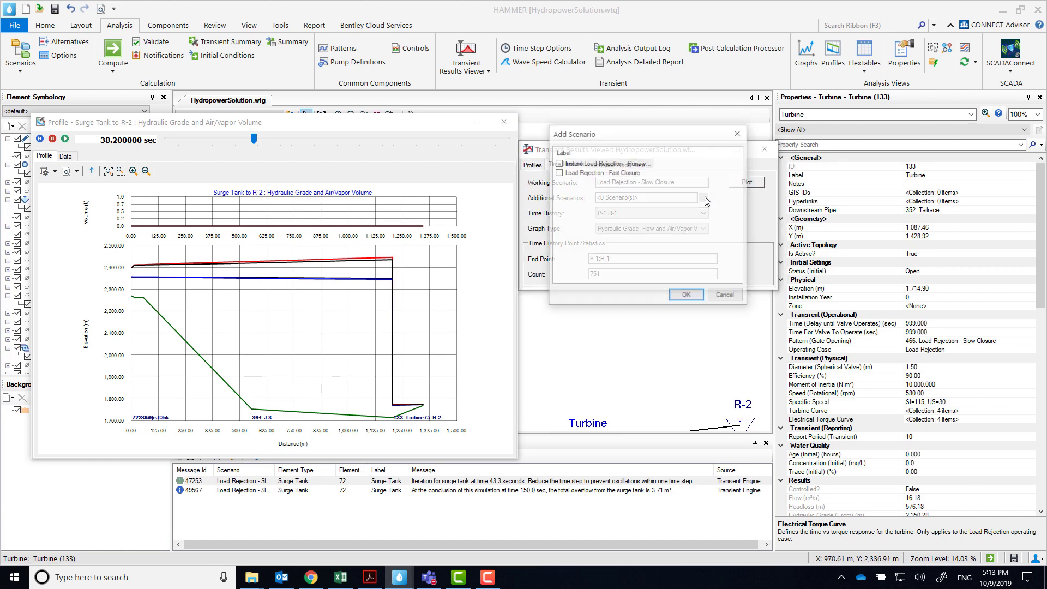
click(558, 173)
click(686, 295)
Plot pressure at P-3:J-1 for both closures and animate from 21 seconds.
click(681, 213)
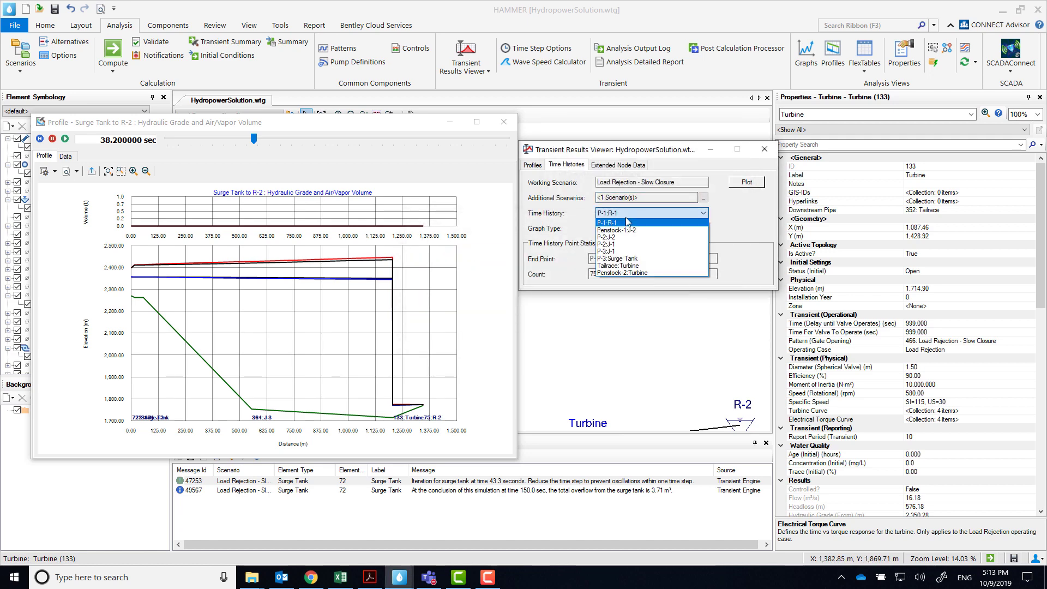
click(620, 254)
click(626, 229)
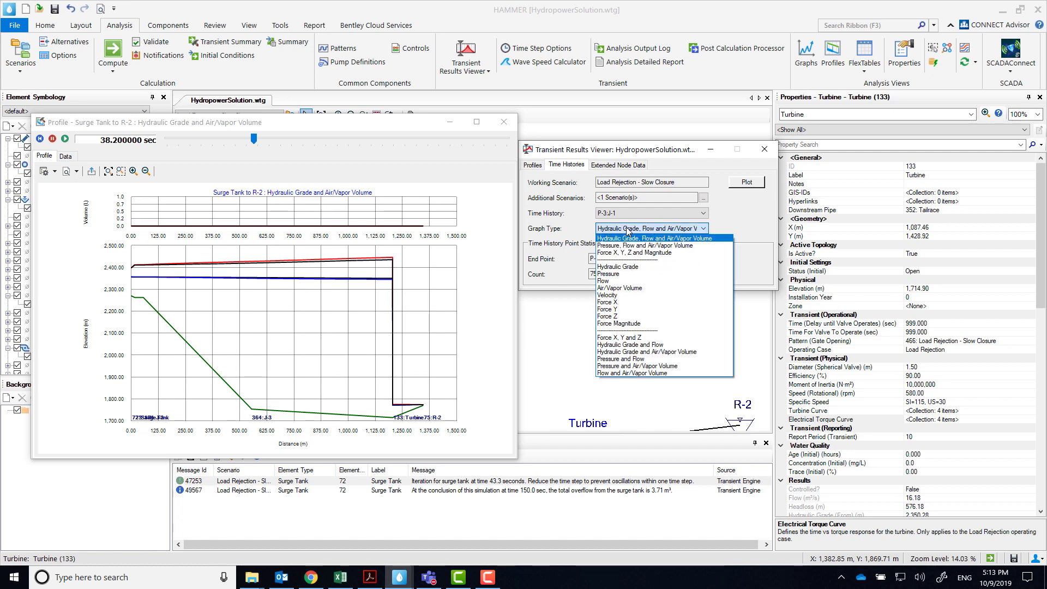
click(621, 267)
click(747, 182)
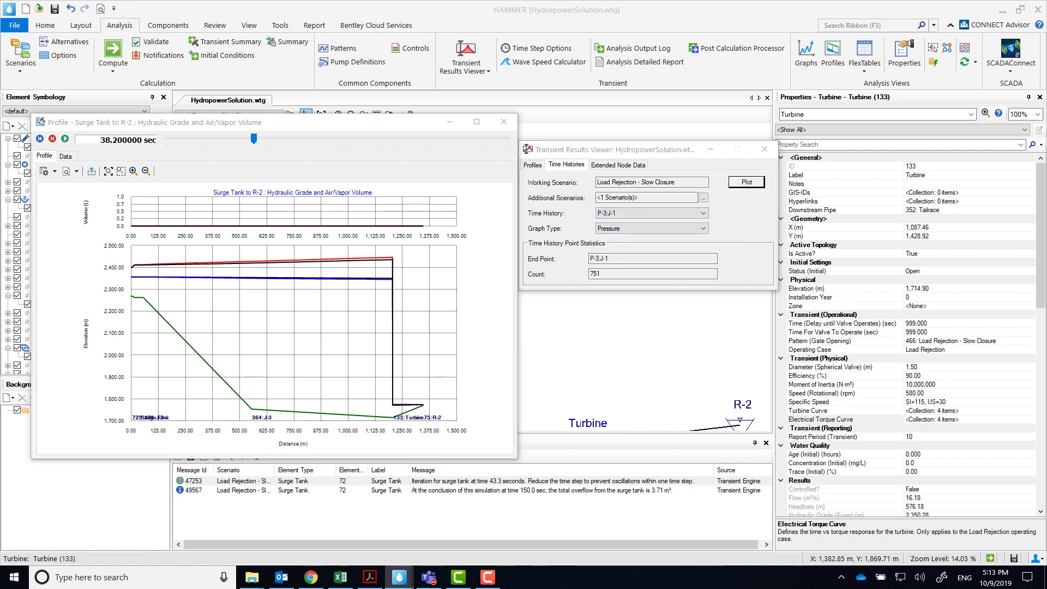
drag(627, 176, 802, 135)
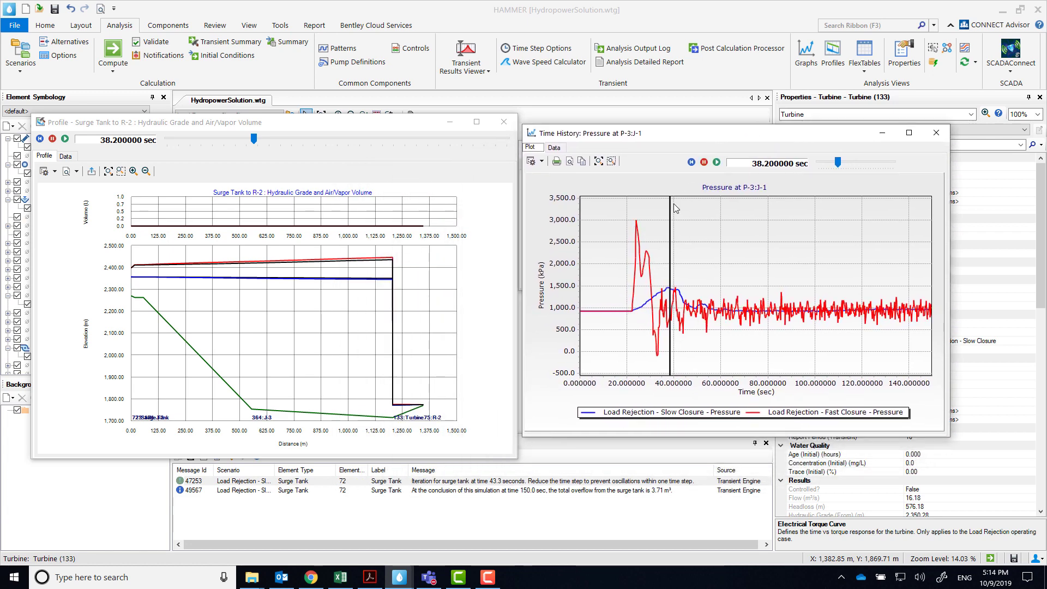
drag(838, 162, 830, 164)
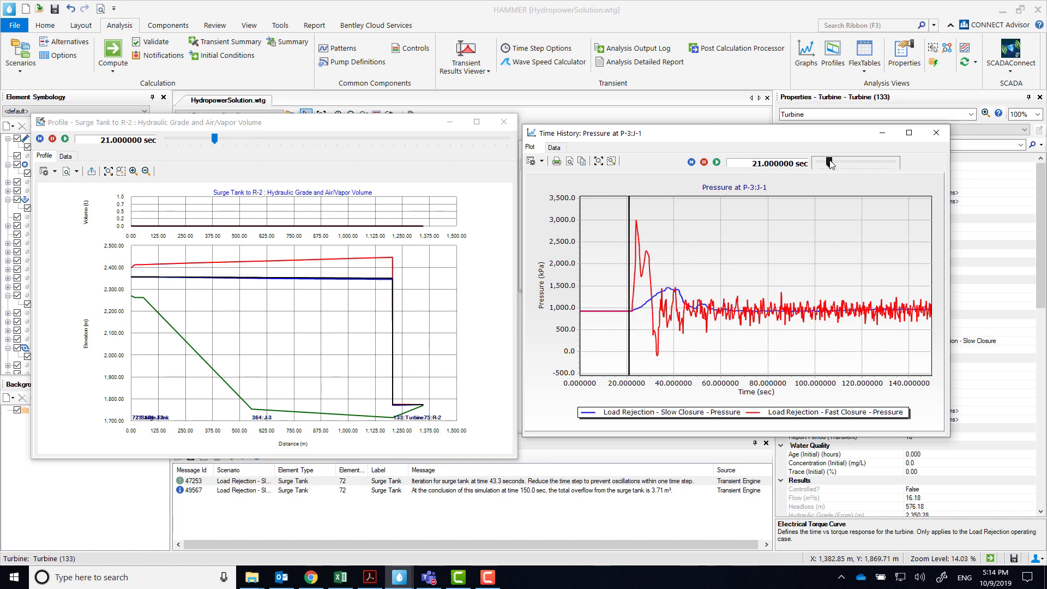
click(716, 162)
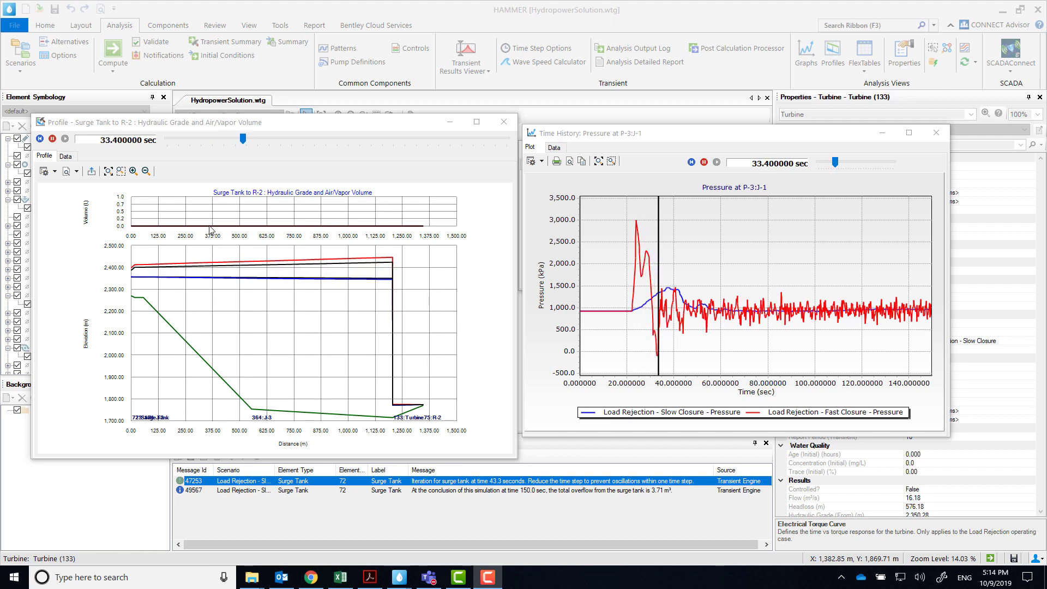
Pause the animation and close the profile and pressure history windows.
click(52, 140)
click(503, 122)
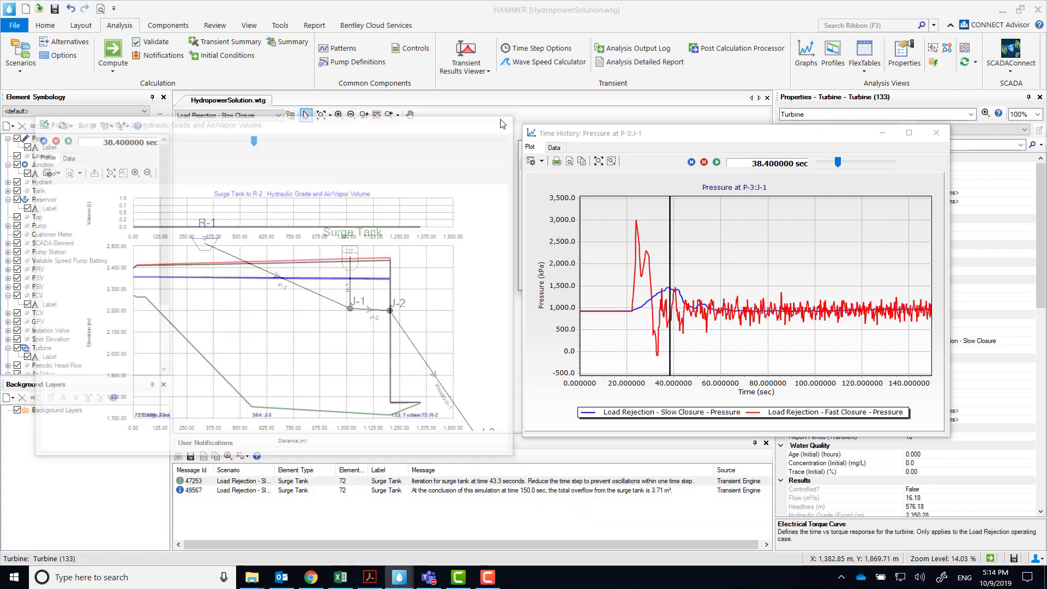
click(936, 132)
Tabulate turbine speed for both closures, sorted descending by Slow Closure speed.
click(618, 164)
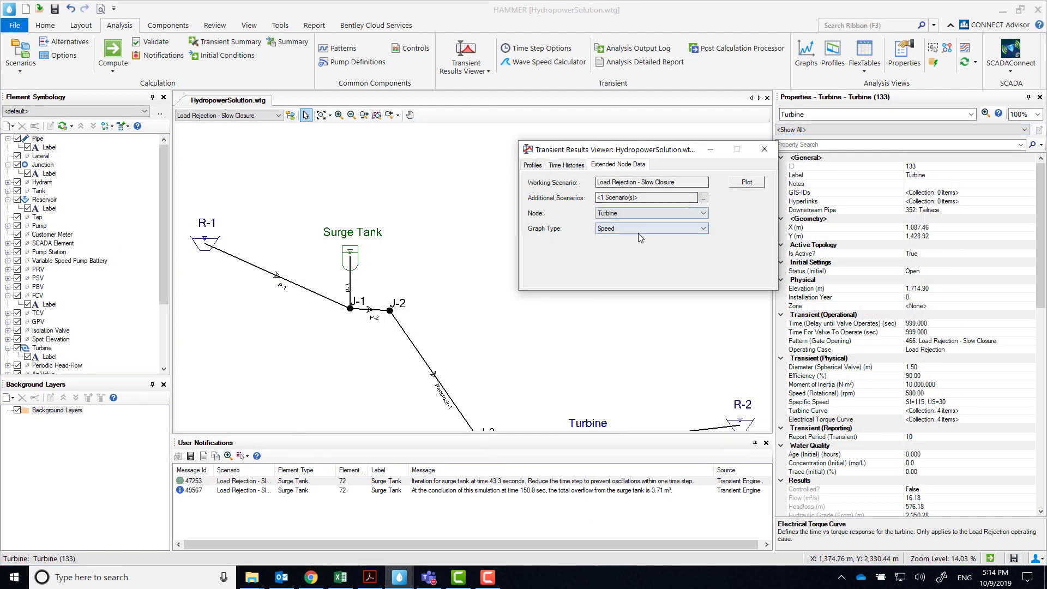
click(746, 182)
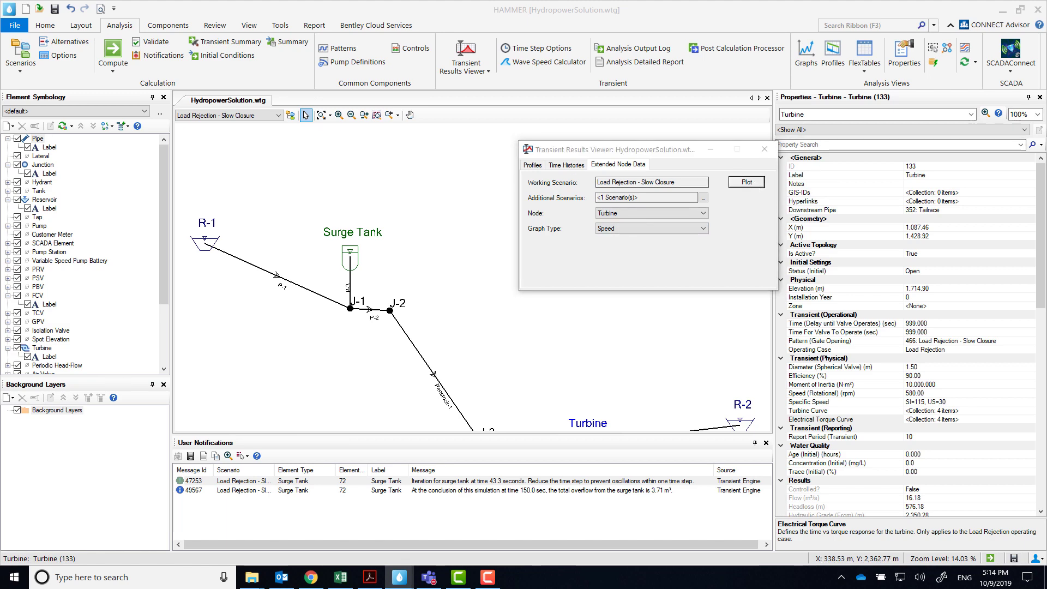
click(213, 105)
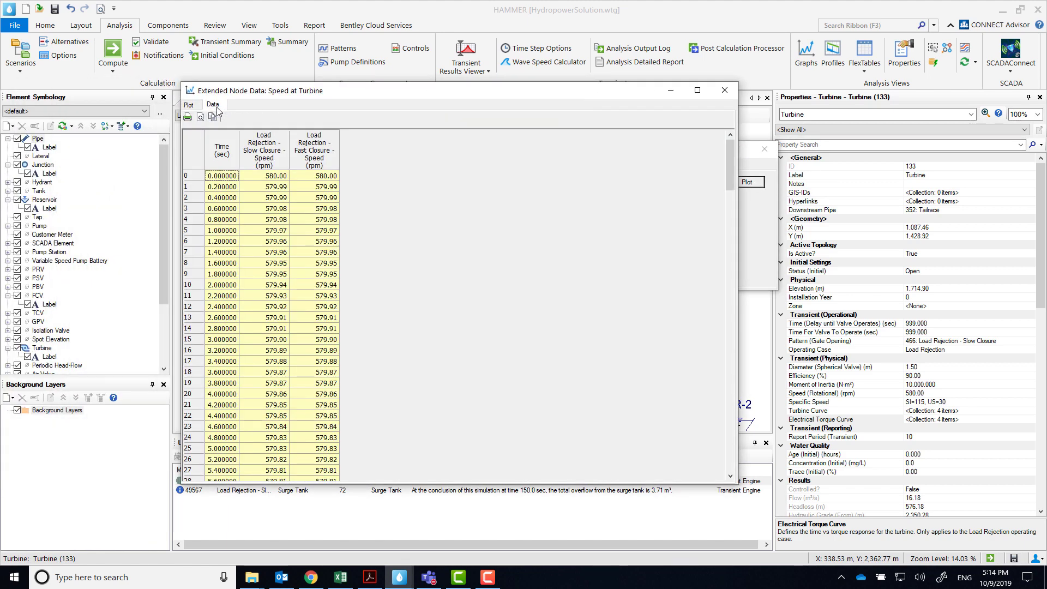
right_click(274, 155)
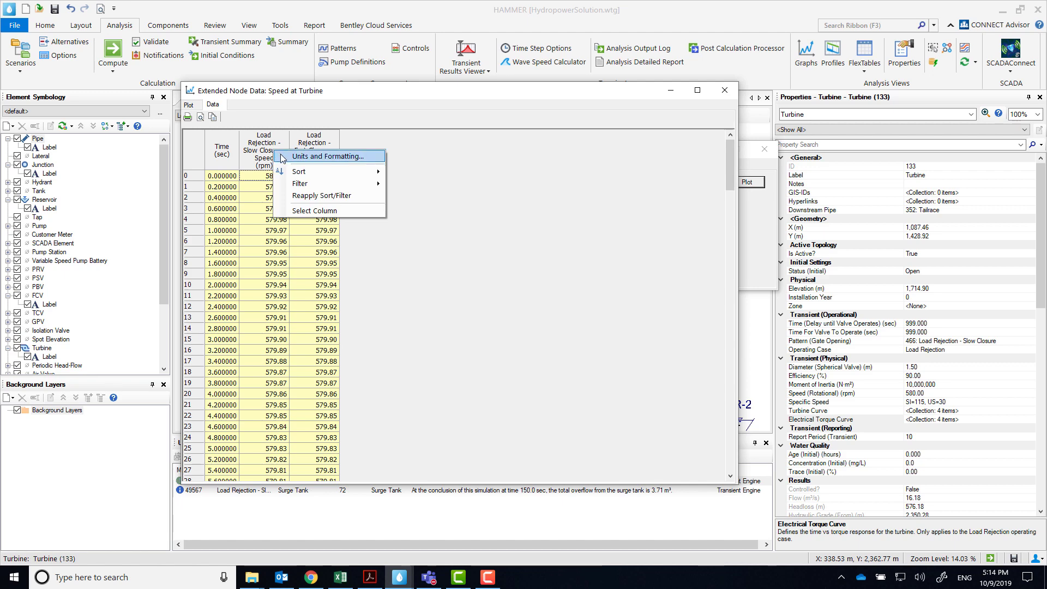
mouse_move(300, 176)
click(413, 185)
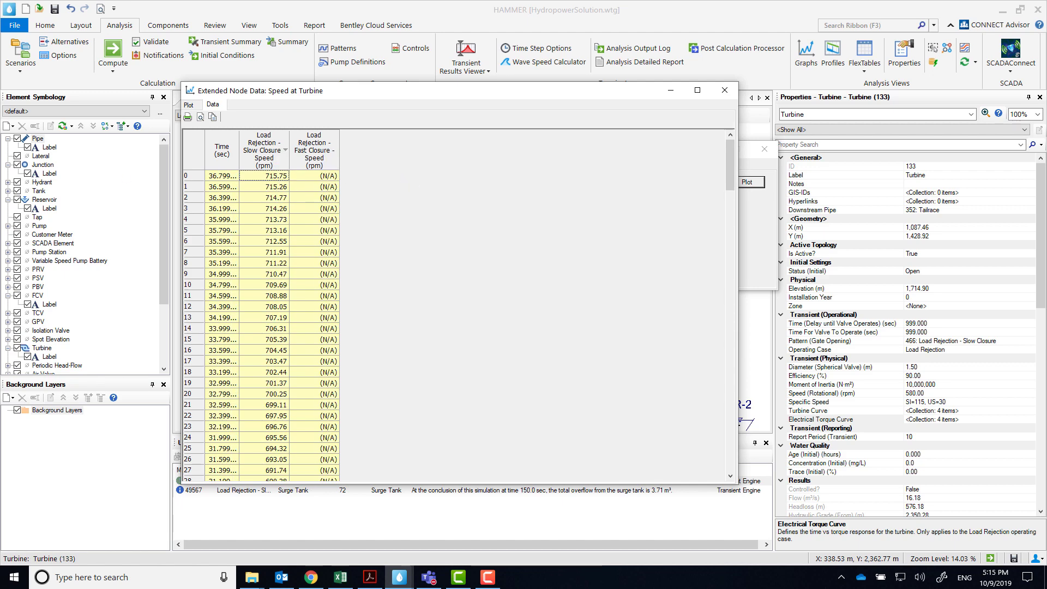
Close the turbine speed table, the transient results viewer and the user notifications list.
click(724, 90)
click(764, 149)
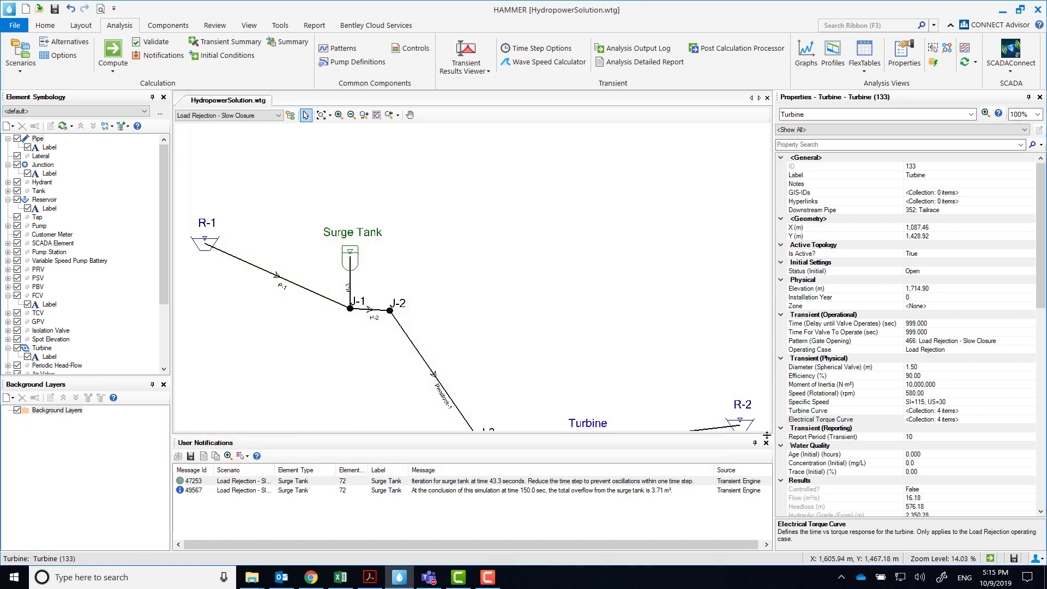
click(766, 443)
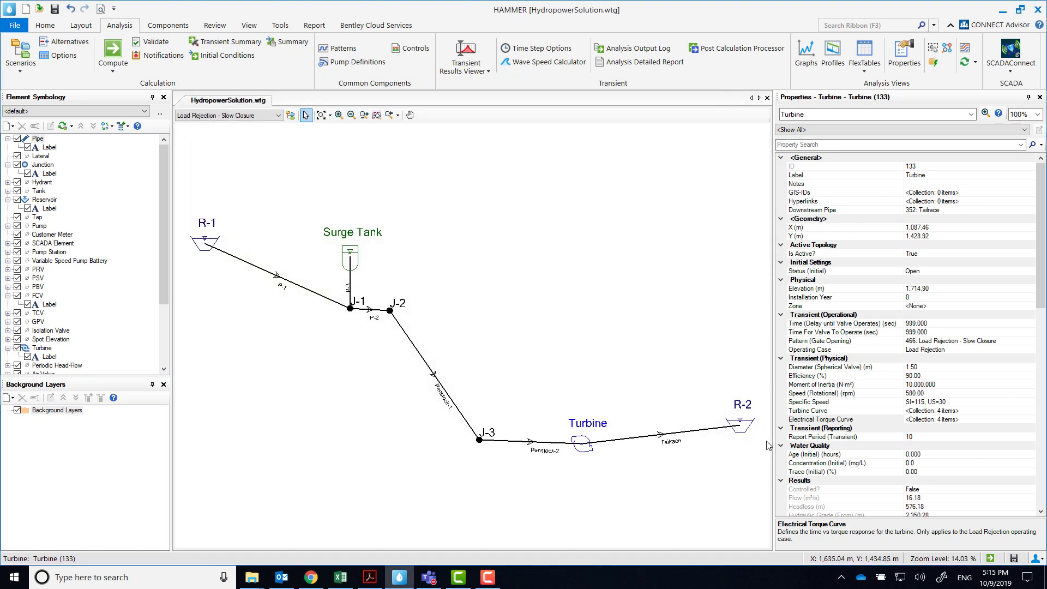
Add a child initial-settings alternative named Turbine Closed under Turbine Open.
click(84, 44)
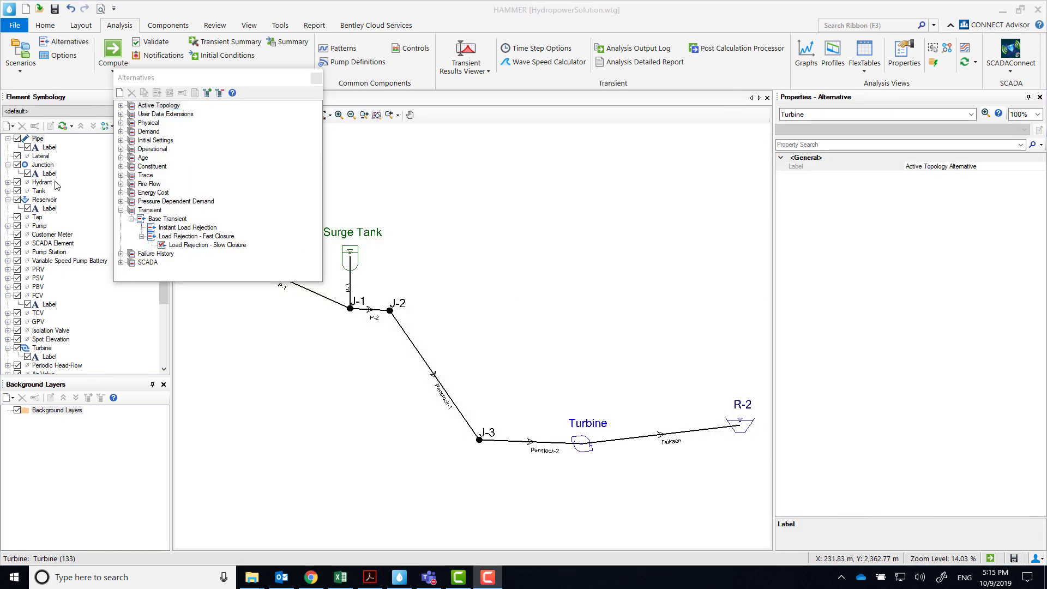
click(121, 140)
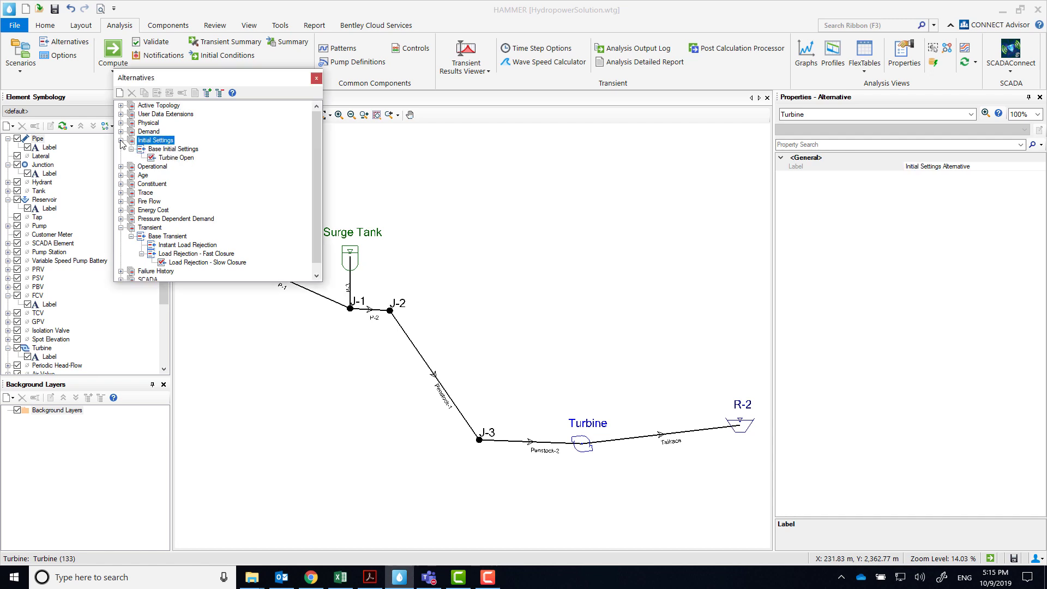
click(166, 159)
right_click(167, 159)
mouse_move(229, 162)
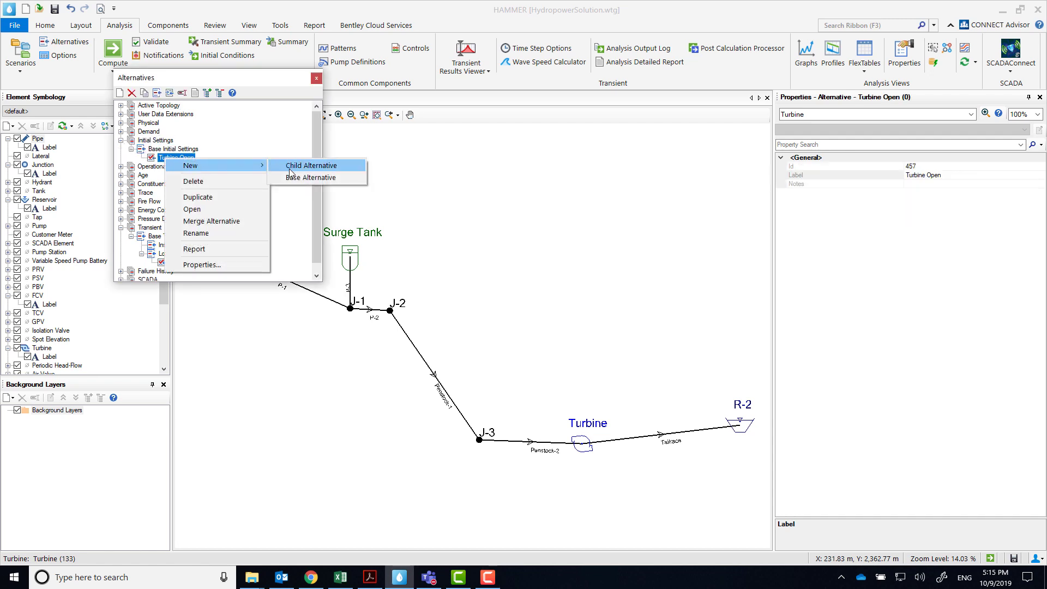
click(297, 162)
click(219, 166)
text(Turbine Closed)
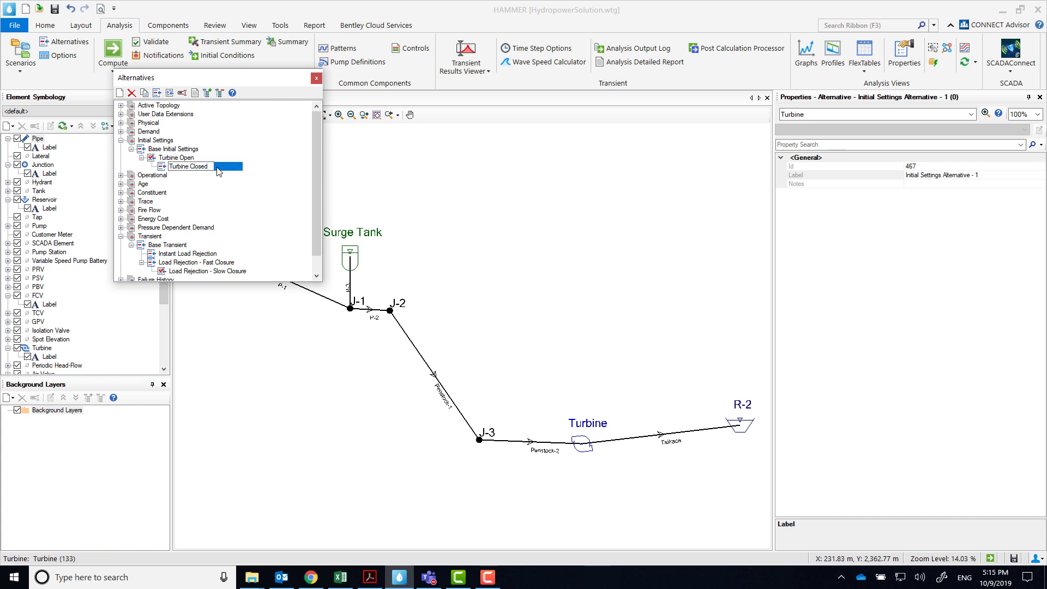
key(Return)
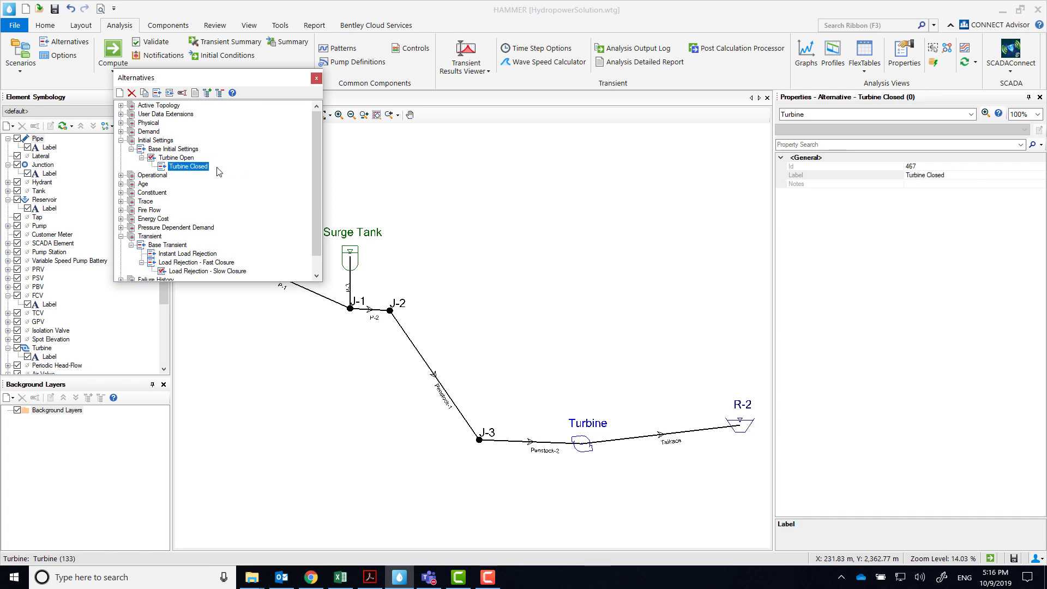
Open Turbine Closed's turbine sheet and bring up the initial status choices.
double_click(192, 167)
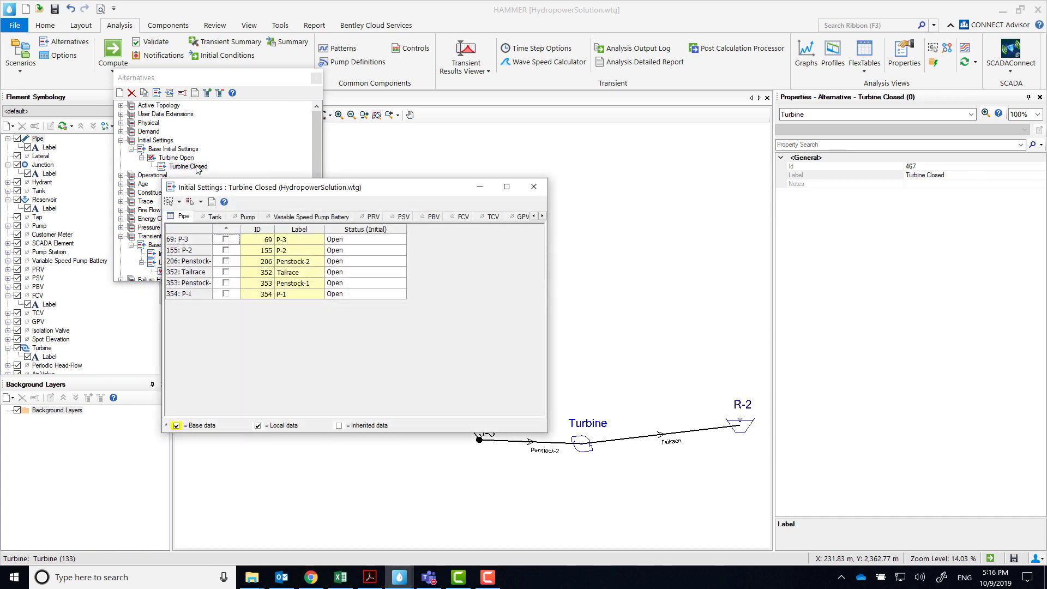
click(542, 215)
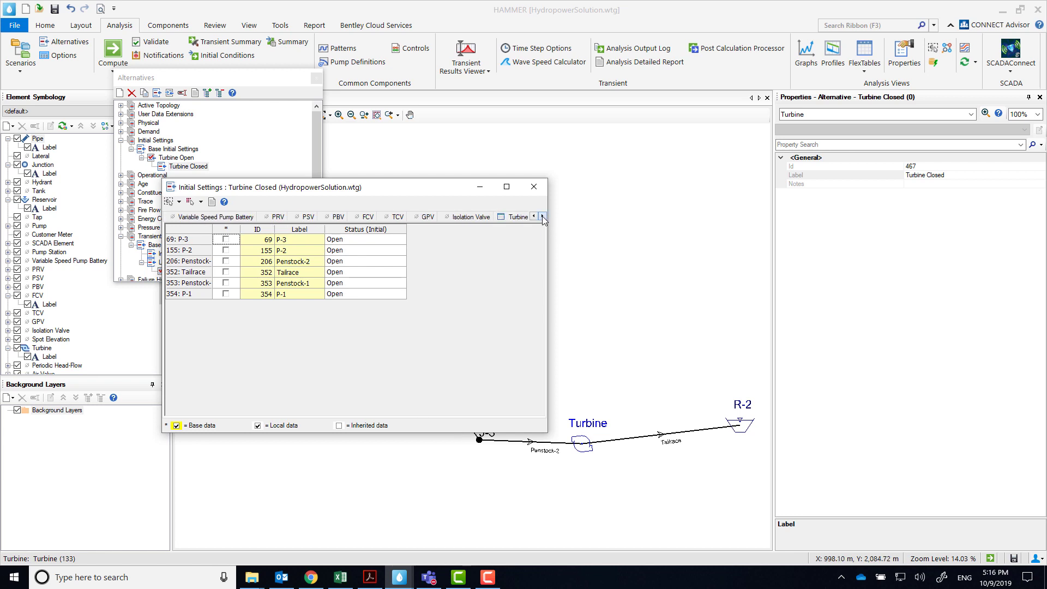
click(542, 216)
click(423, 216)
click(360, 239)
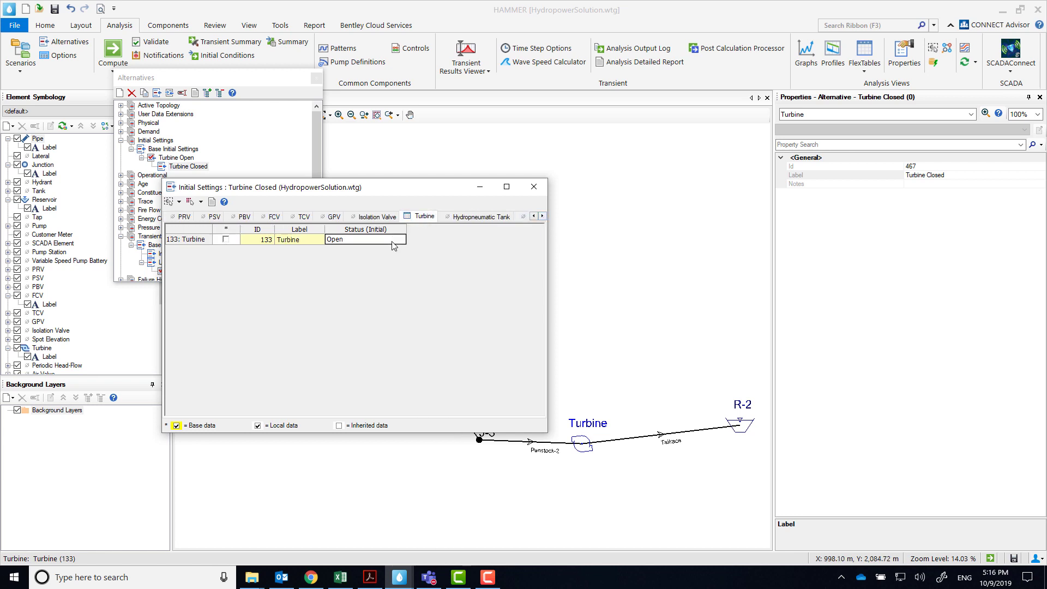
Set the turbine's initial status to Closed in Turbine Closed and close the editor.
click(399, 239)
click(338, 259)
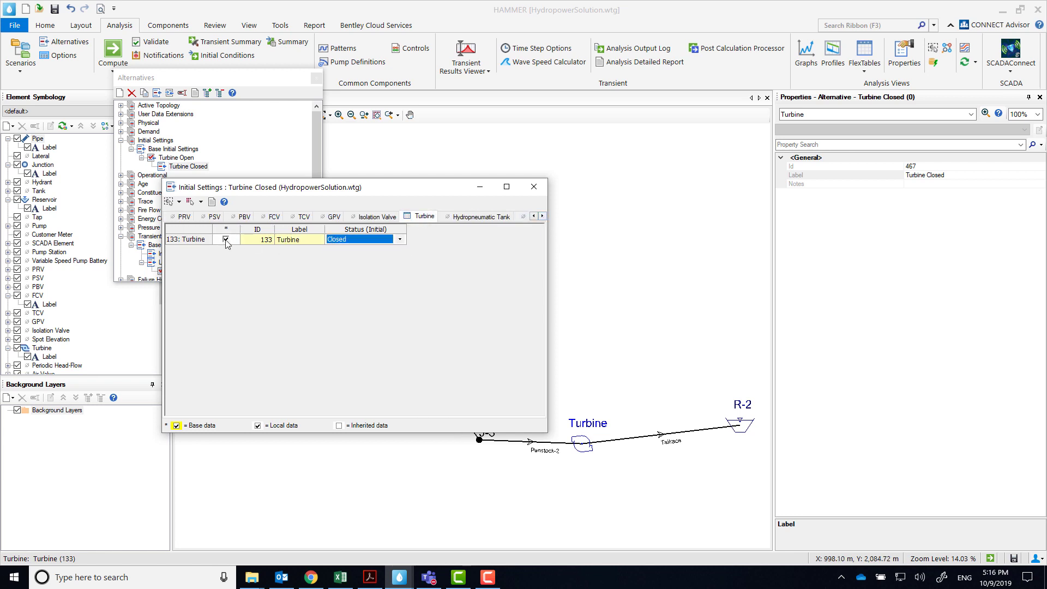
click(533, 186)
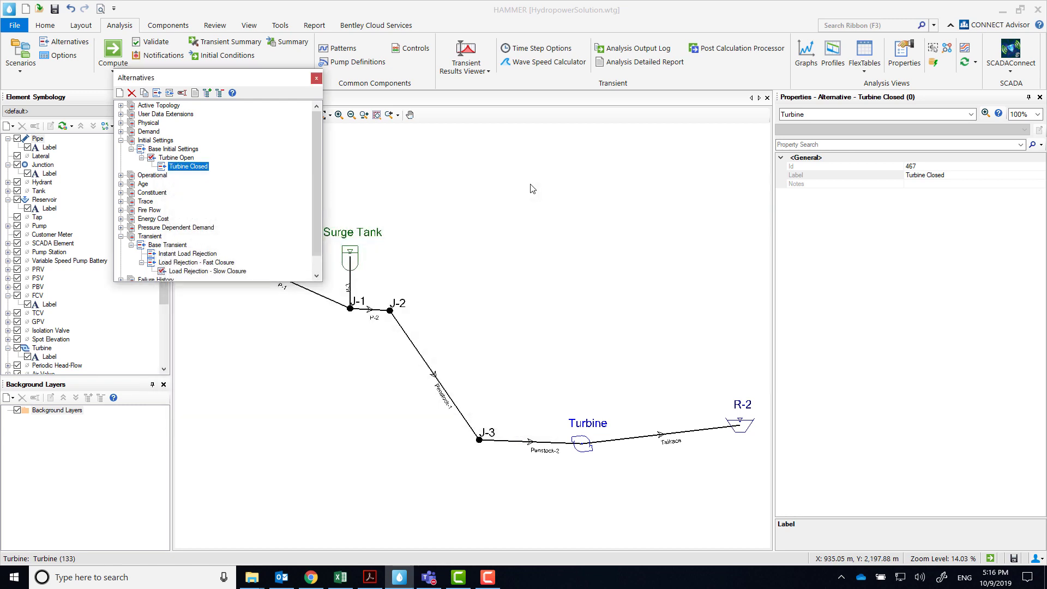
Add a Load Acceptance child transient alternative under Base Transient and close Alternatives.
right_click(182, 244)
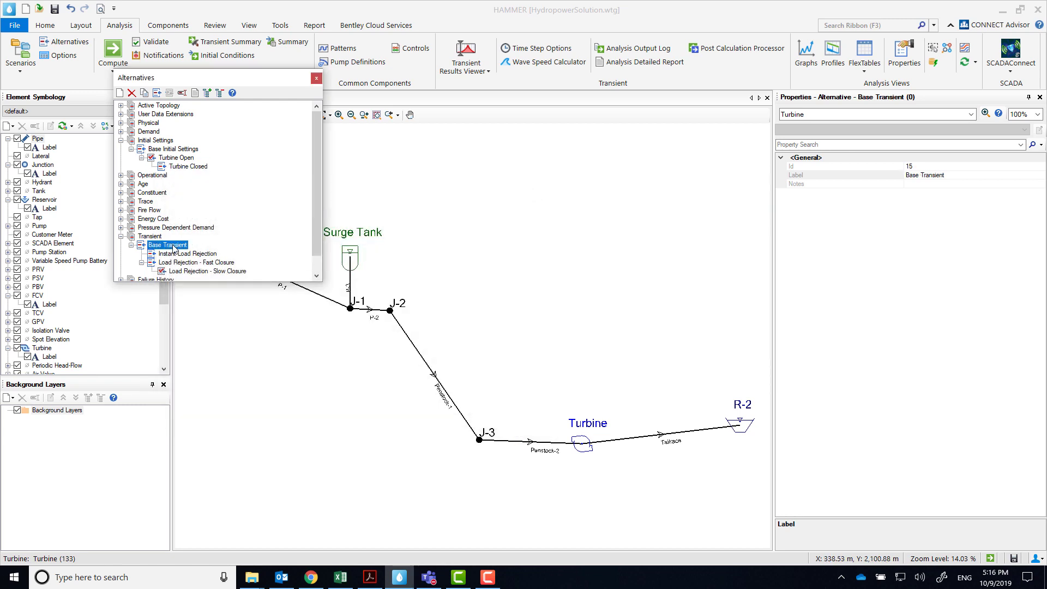
mouse_move(196, 251)
click(322, 254)
click(218, 271)
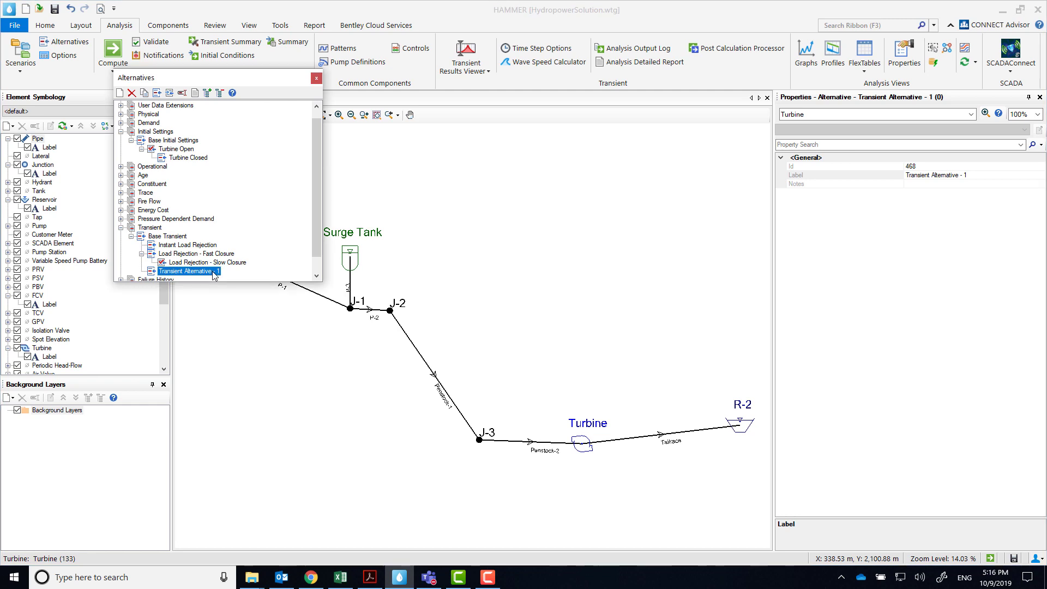
text(Load Acceptance)
key(Return)
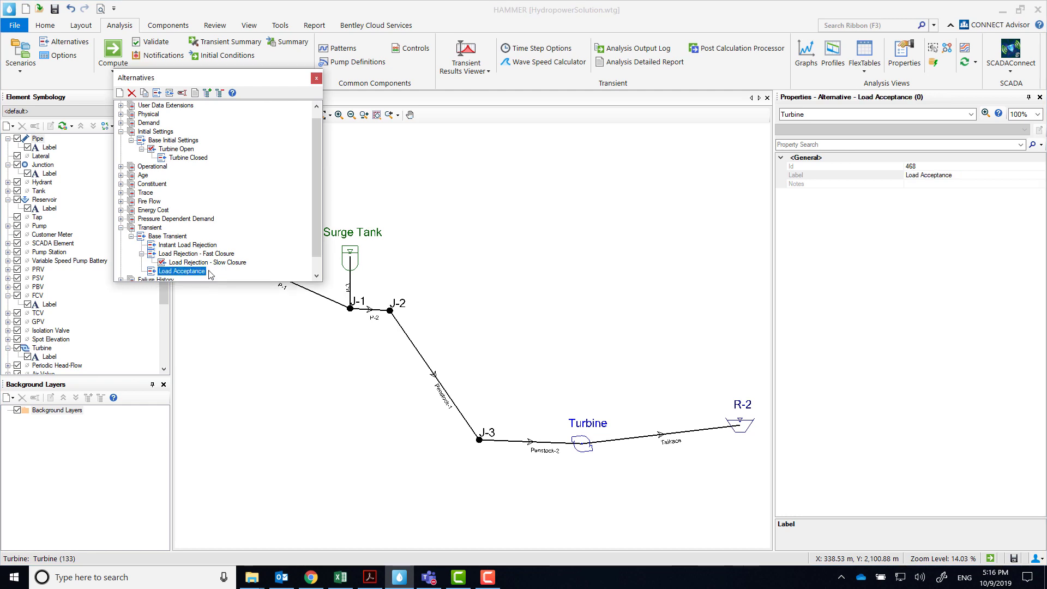
click(317, 78)
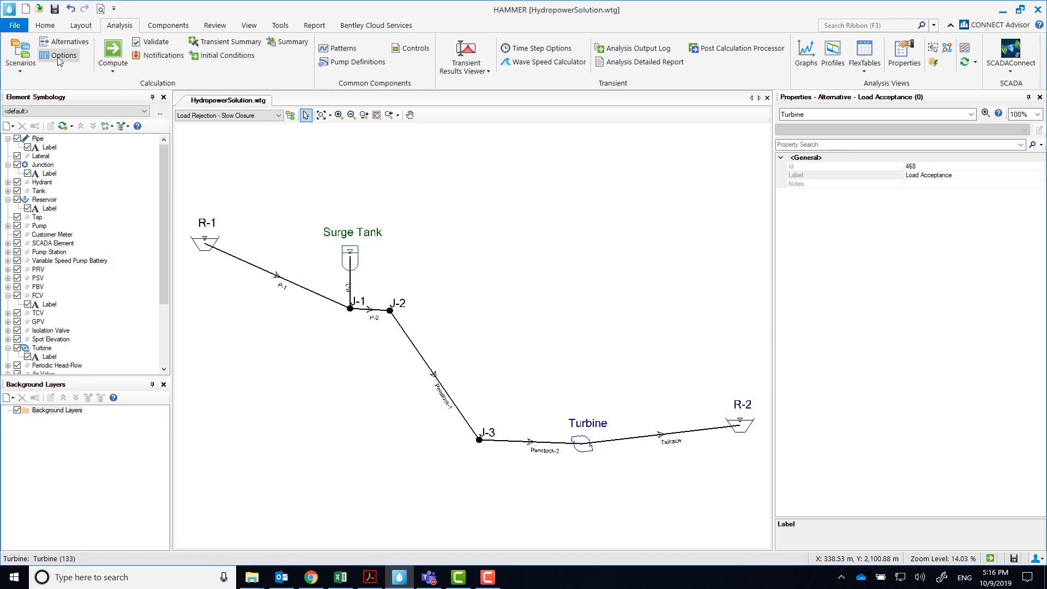
Create a child scenario named Load Acceptance under Base.
click(19, 48)
right_click(145, 106)
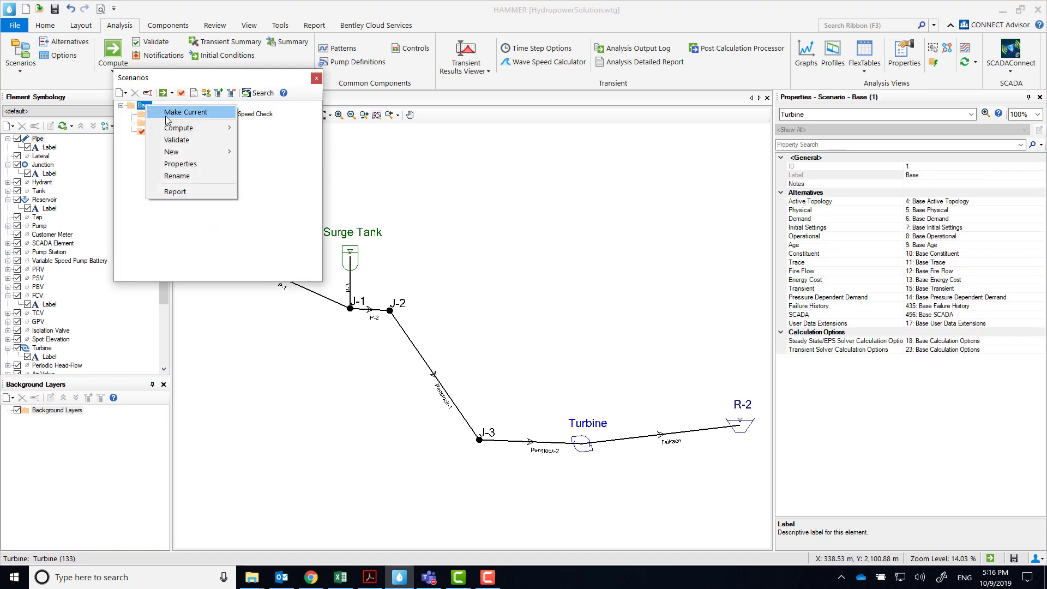
mouse_move(206, 153)
click(279, 164)
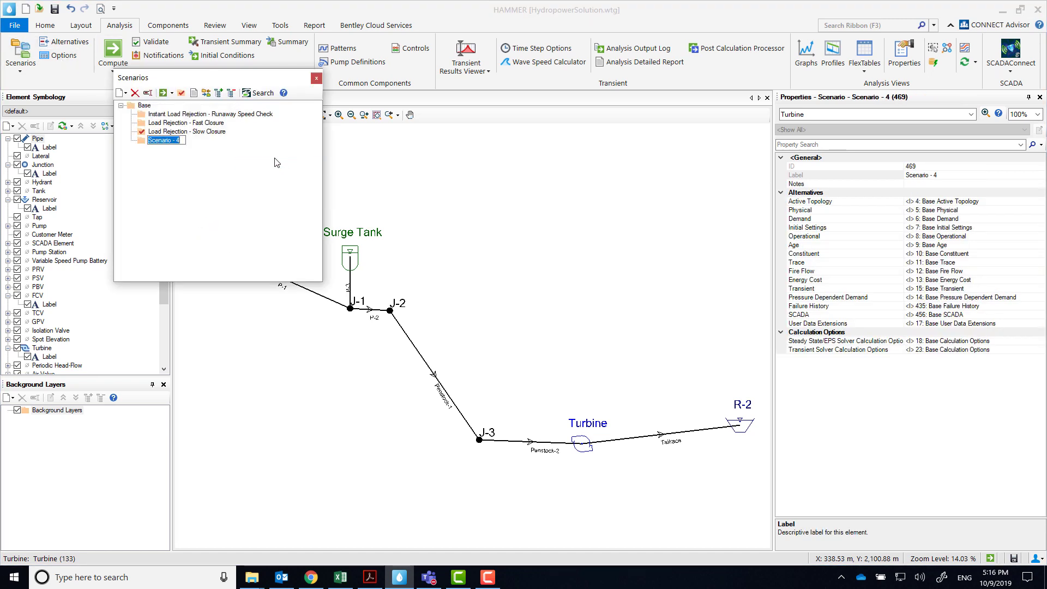
text(Load Acceptance)
key(Return)
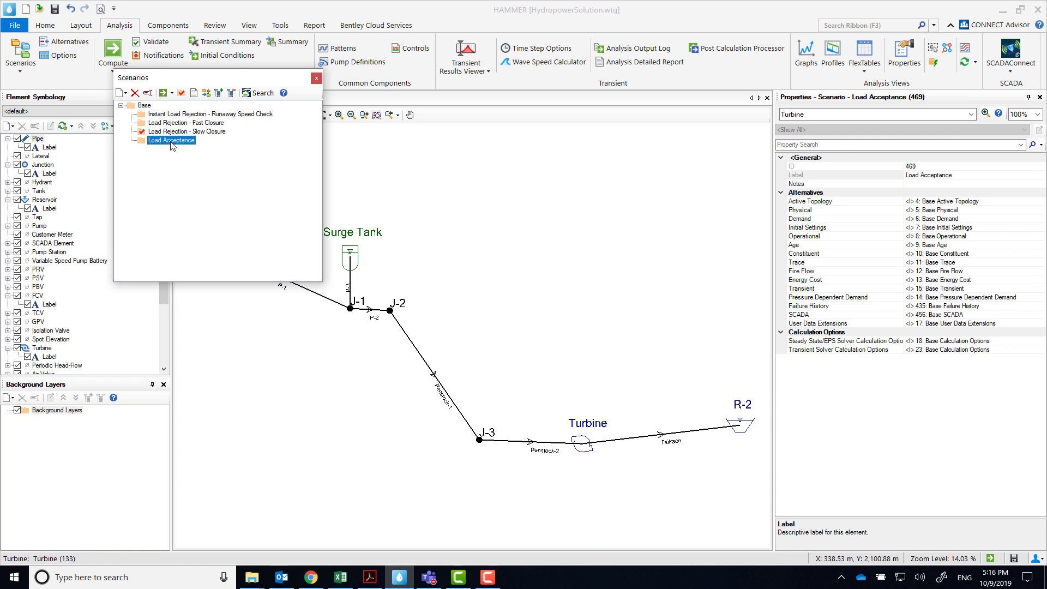
Assign it Turbine Closed initial settings and the Load Acceptance transient alternative.
click(1018, 114)
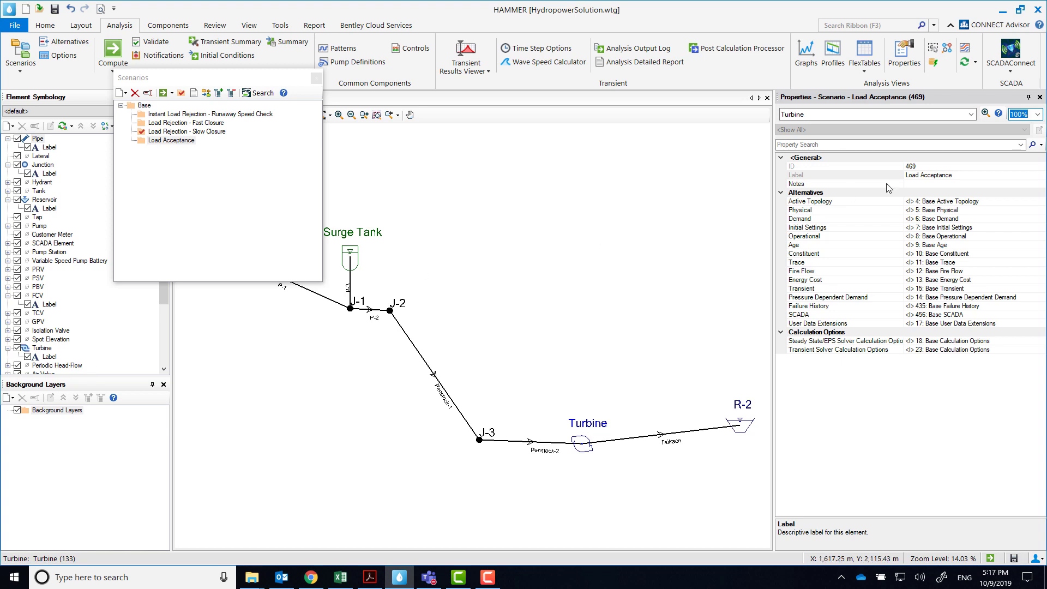
click(1003, 227)
click(1040, 229)
click(949, 262)
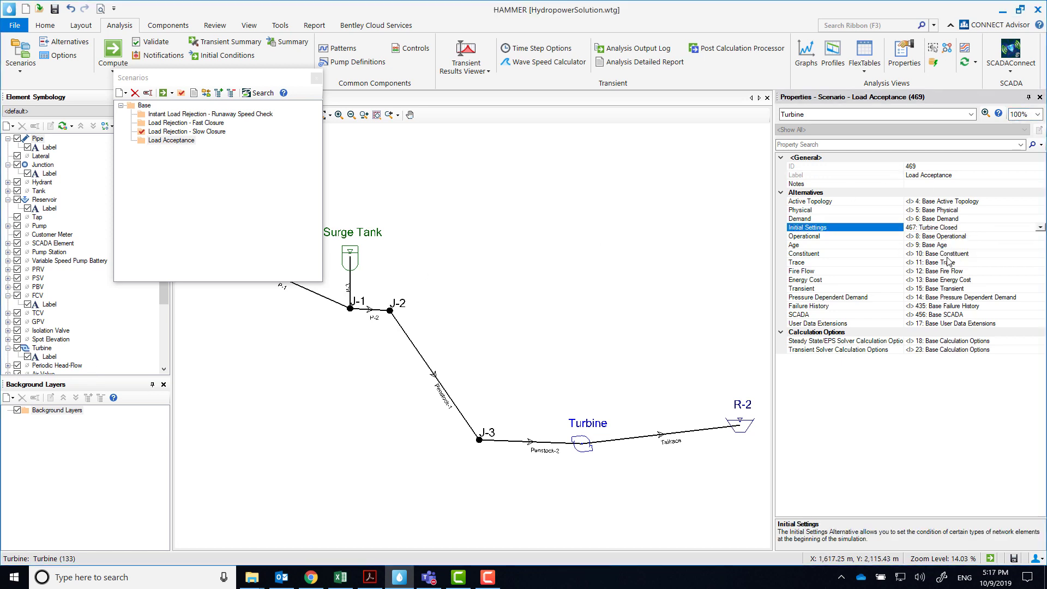
click(964, 288)
click(1040, 289)
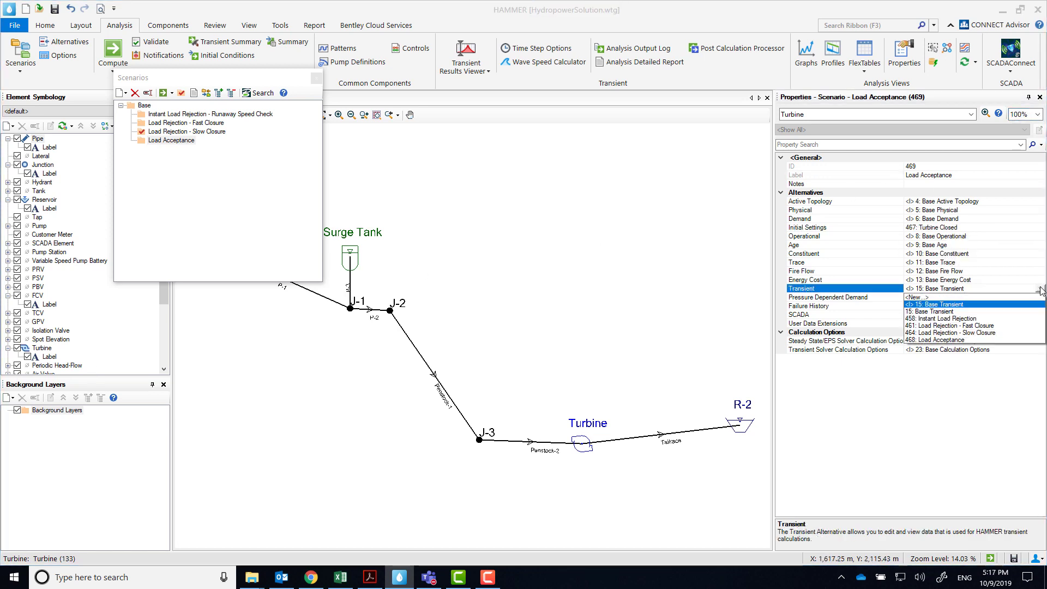
click(958, 340)
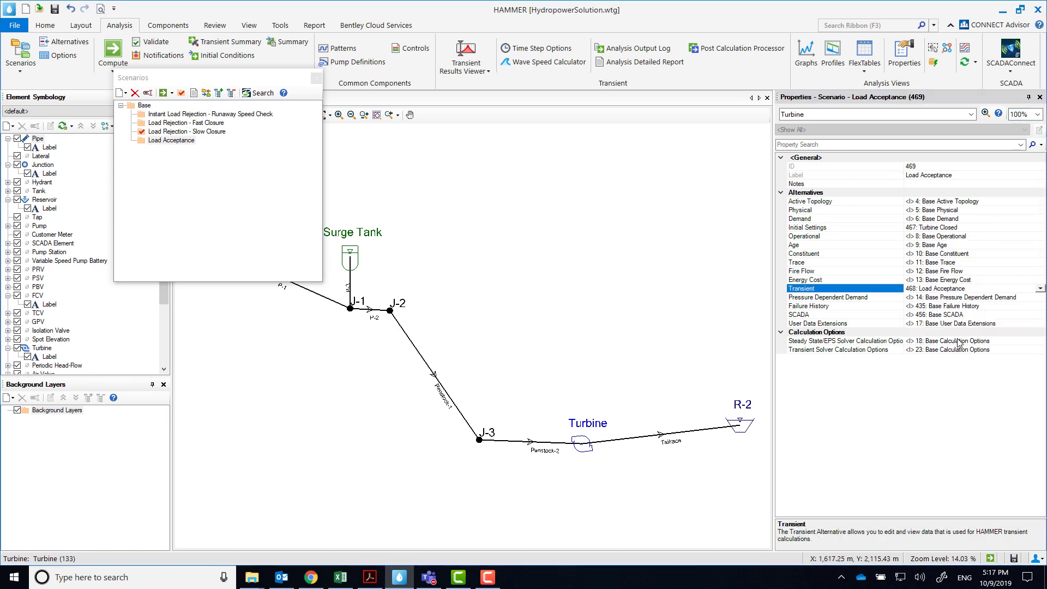
click(316, 77)
click(278, 115)
Make Load Acceptance the current scenario and open the turbine's gate-opening patterns.
click(247, 162)
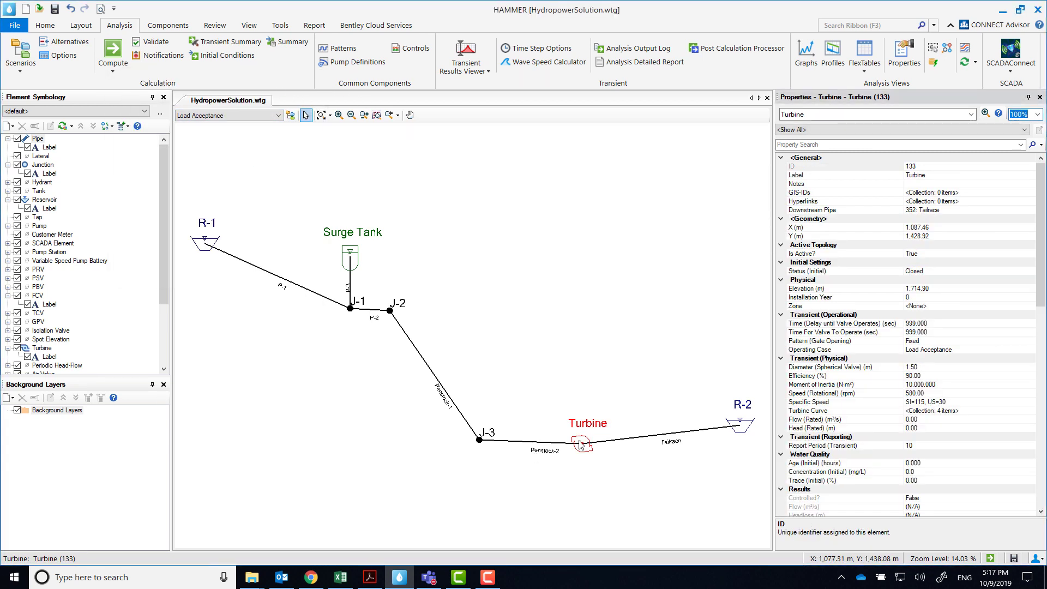
click(932, 270)
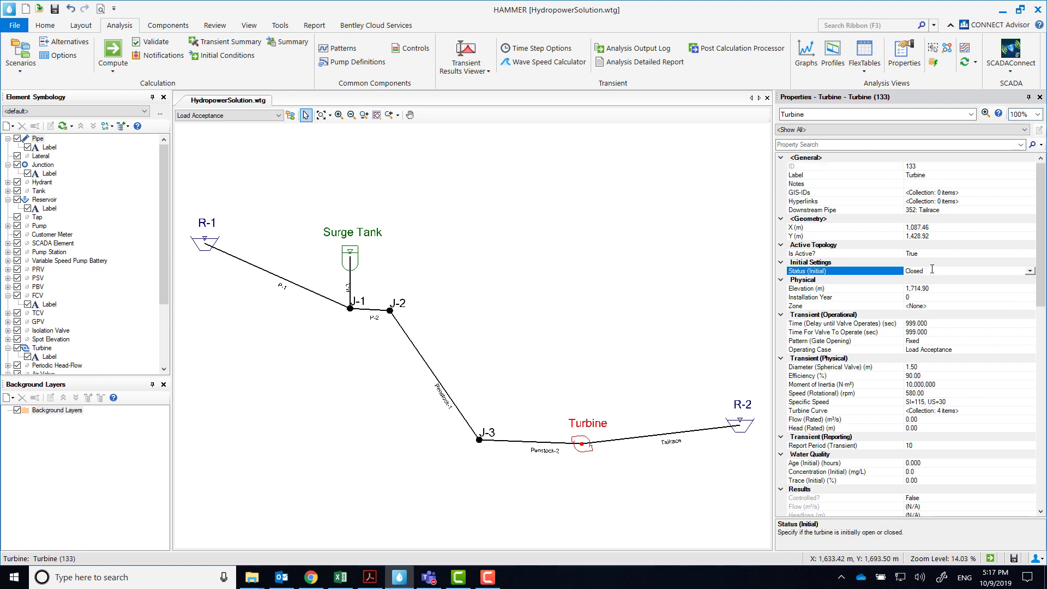
click(976, 340)
click(976, 340)
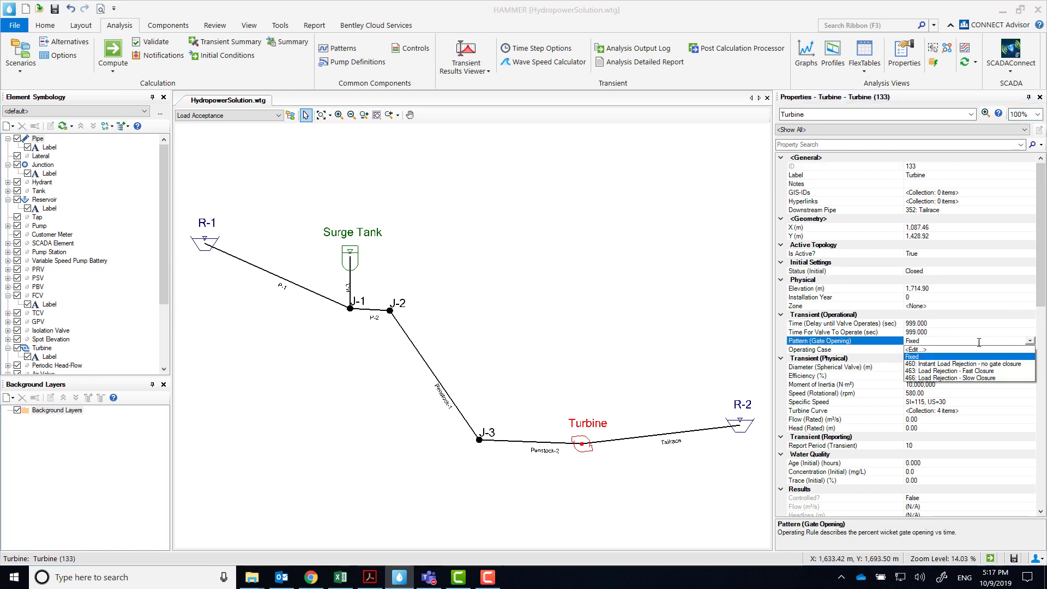
click(932, 352)
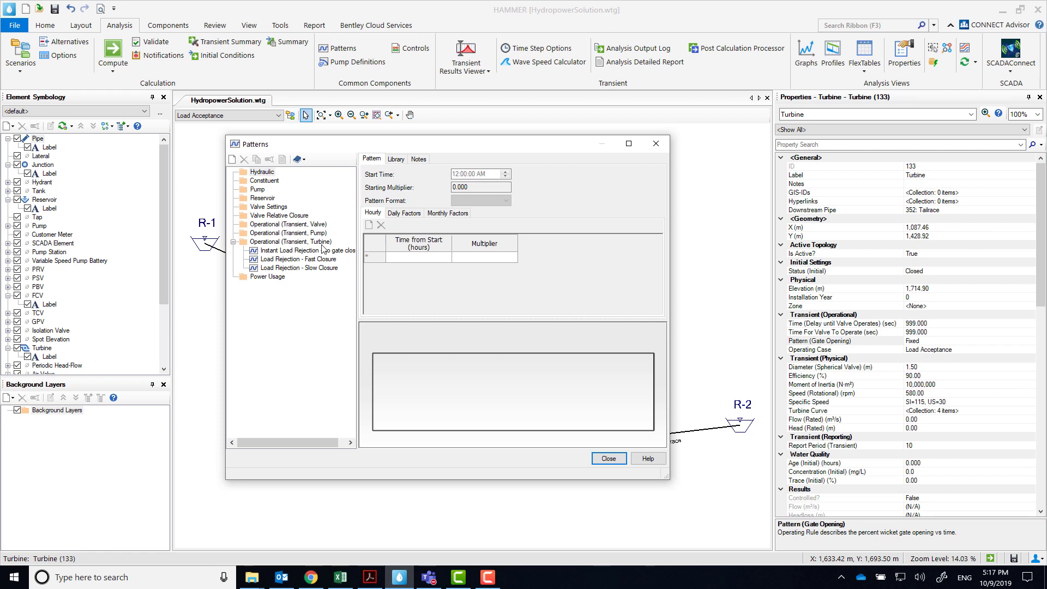
Create a new turbine pattern named Load Acceptance with starting gate opening 0.
right_click(294, 242)
click(325, 252)
text(Load)
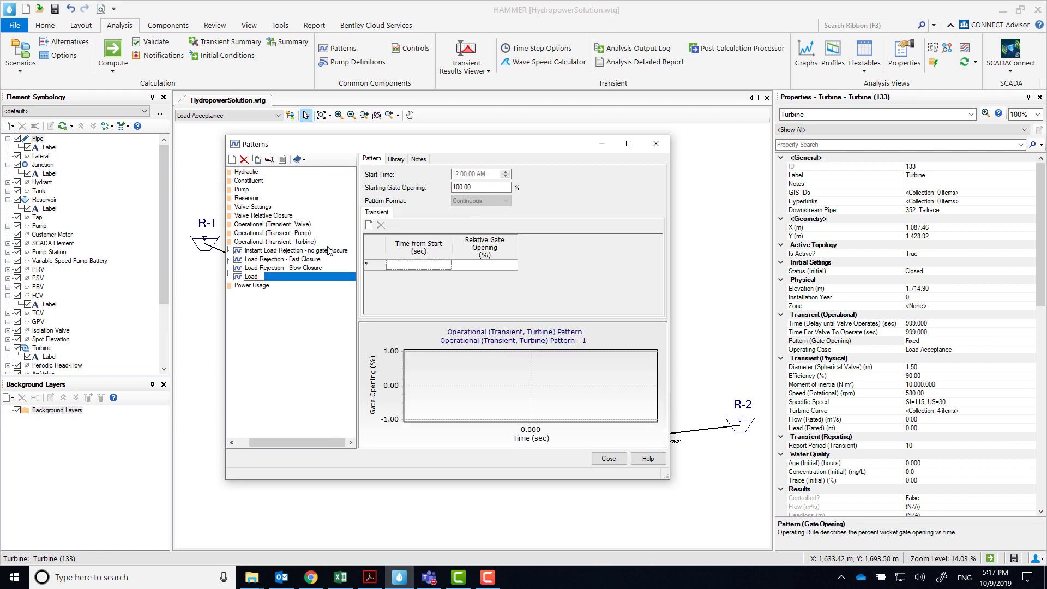
text( Acceptance)
key(Return)
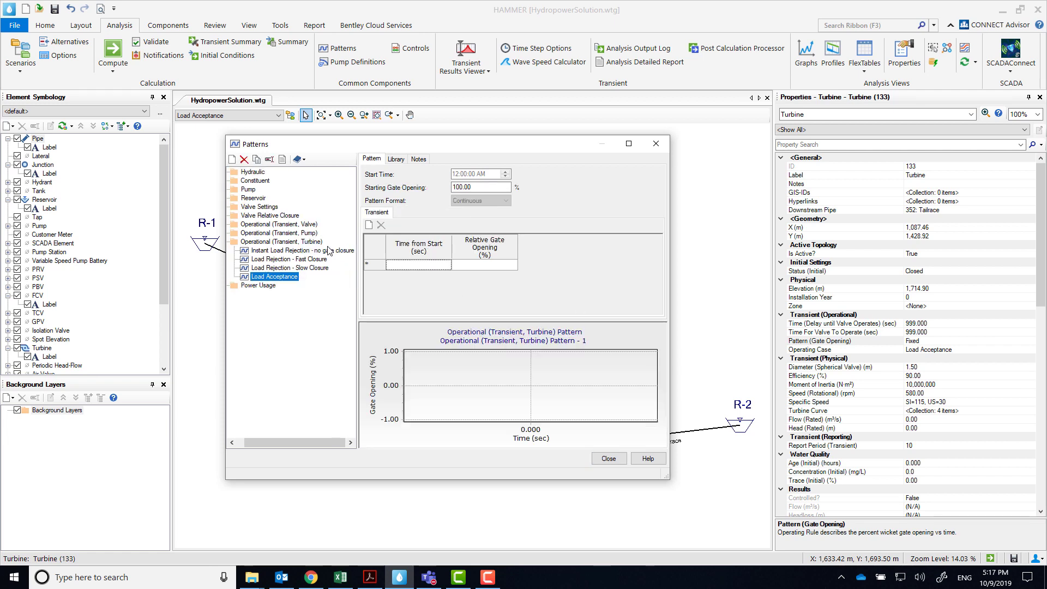
text(0)
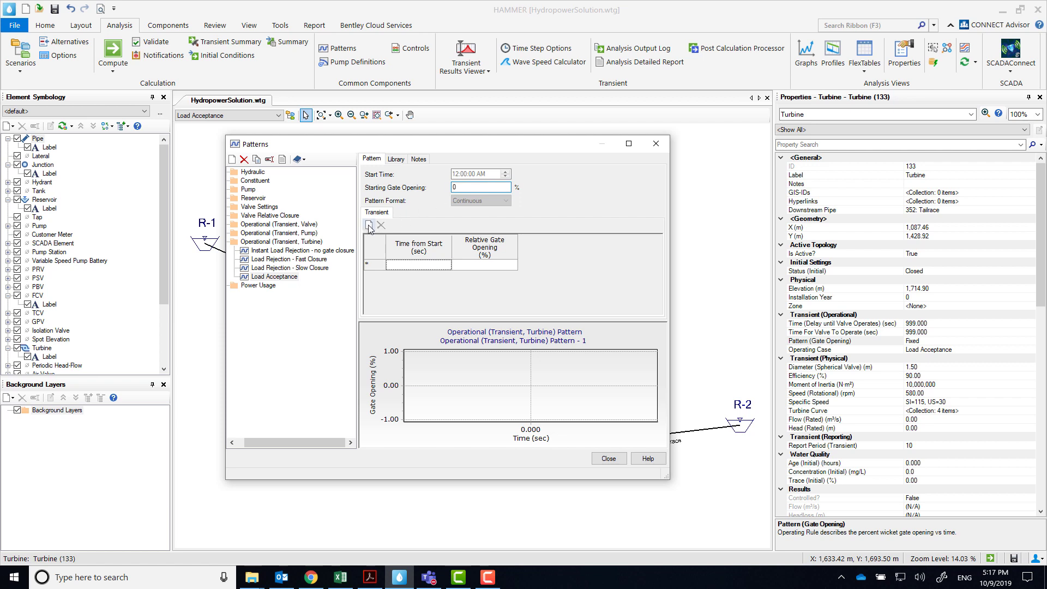
Add two pattern rows at 10 s and 20 s, with 100% gate opening at 20 s.
click(368, 225)
click(369, 226)
click(442, 265)
text(1)
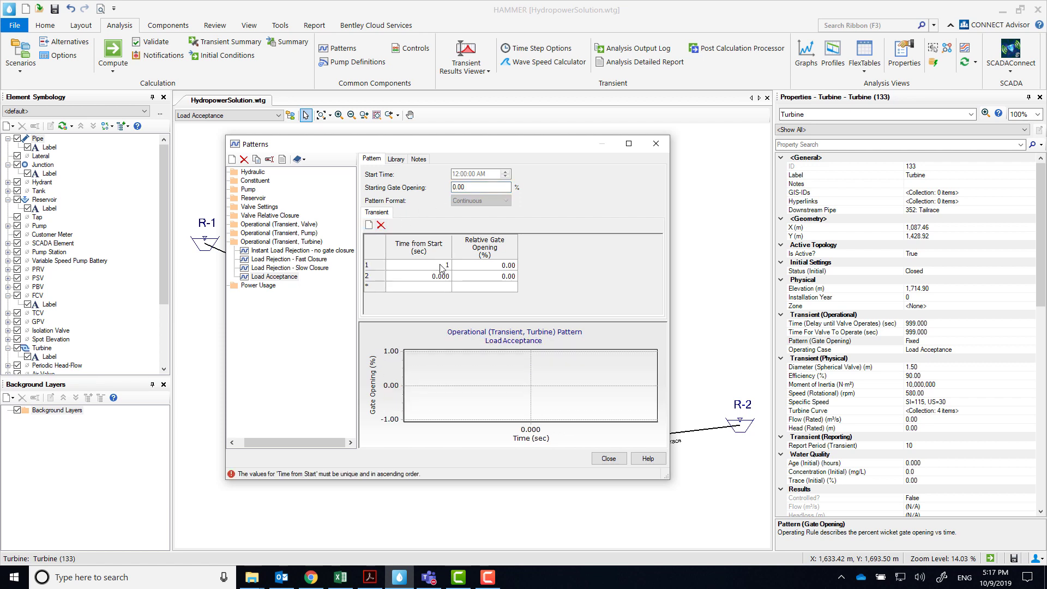
text(0)
key(Return)
text(20)
click(482, 265)
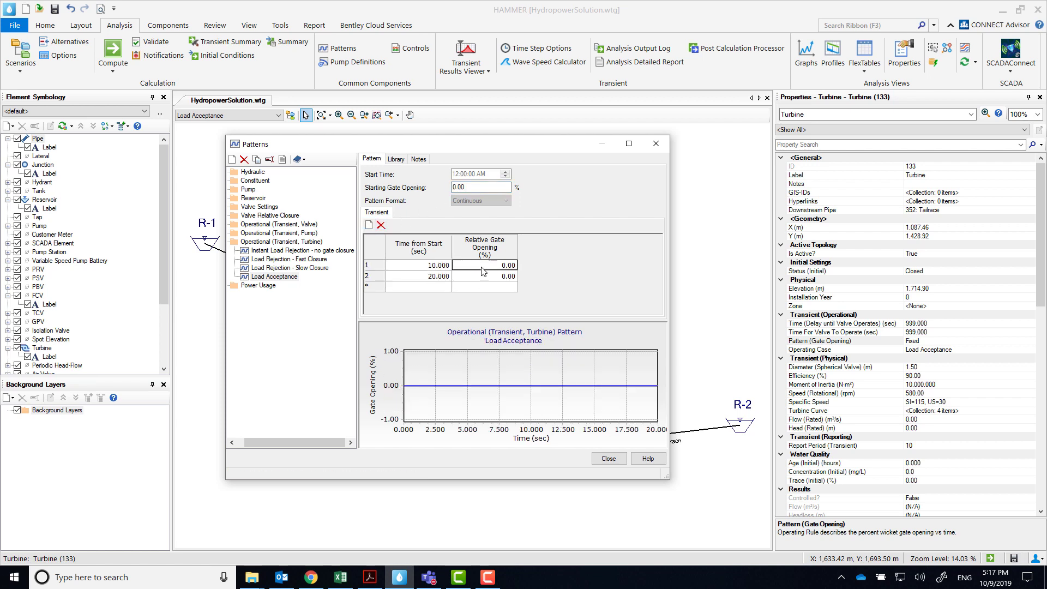
click(482, 277)
text(100)
click(494, 265)
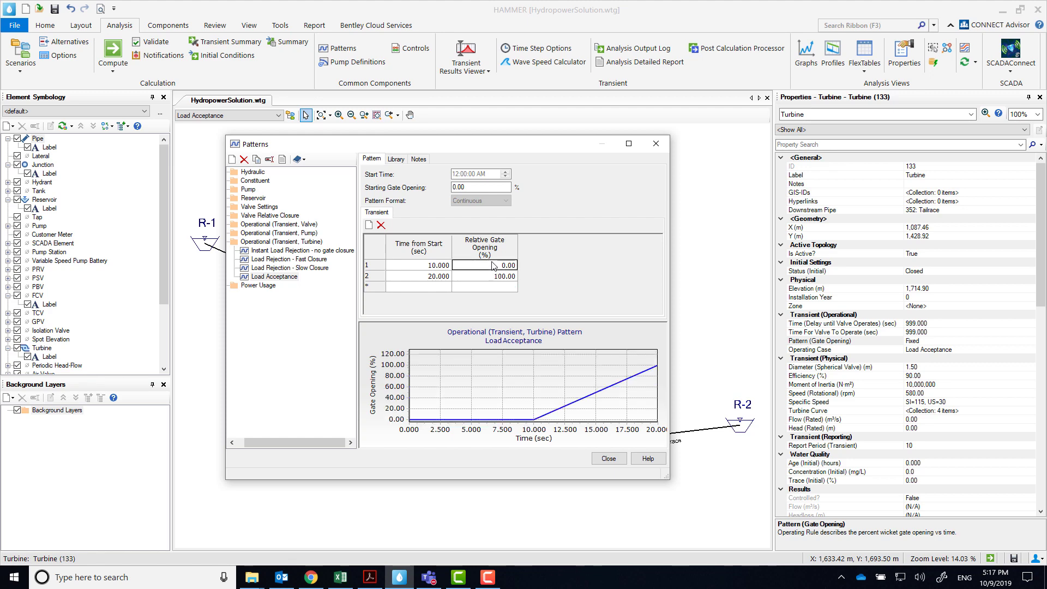
Assign the Load Acceptance gate-opening pattern to the turbine.
click(609, 459)
click(1029, 341)
click(967, 379)
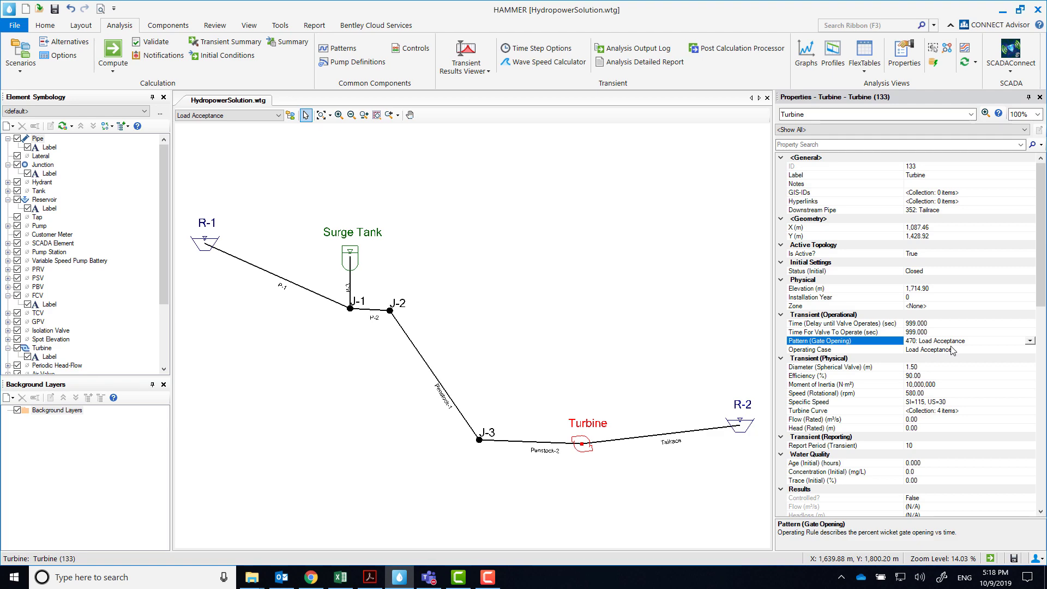
Check the turbine's computed flow of 16.18 in the Load Rejection - Fast Closure scenario.
click(229, 116)
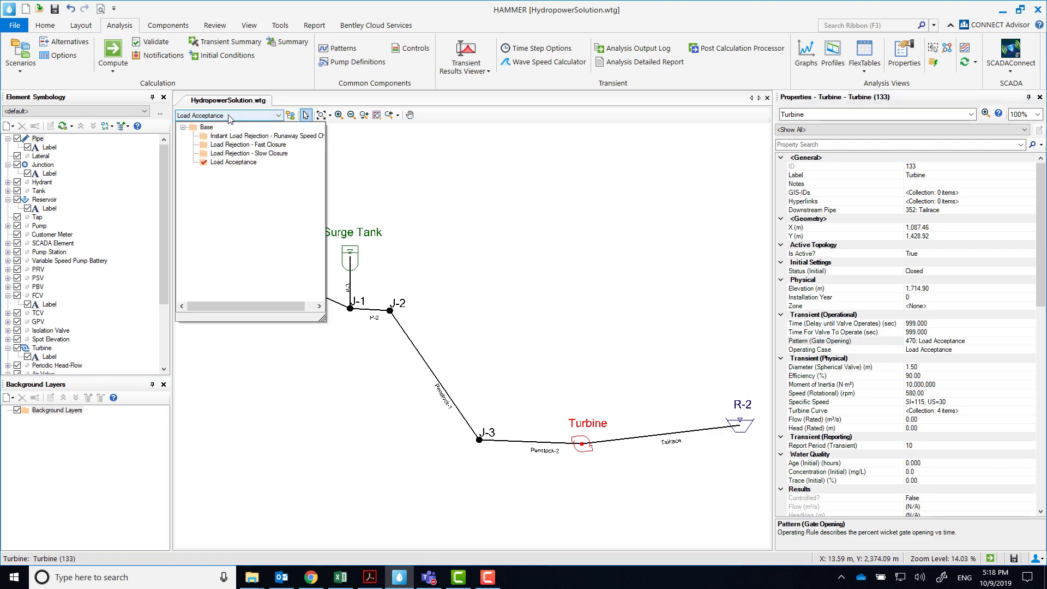
click(238, 146)
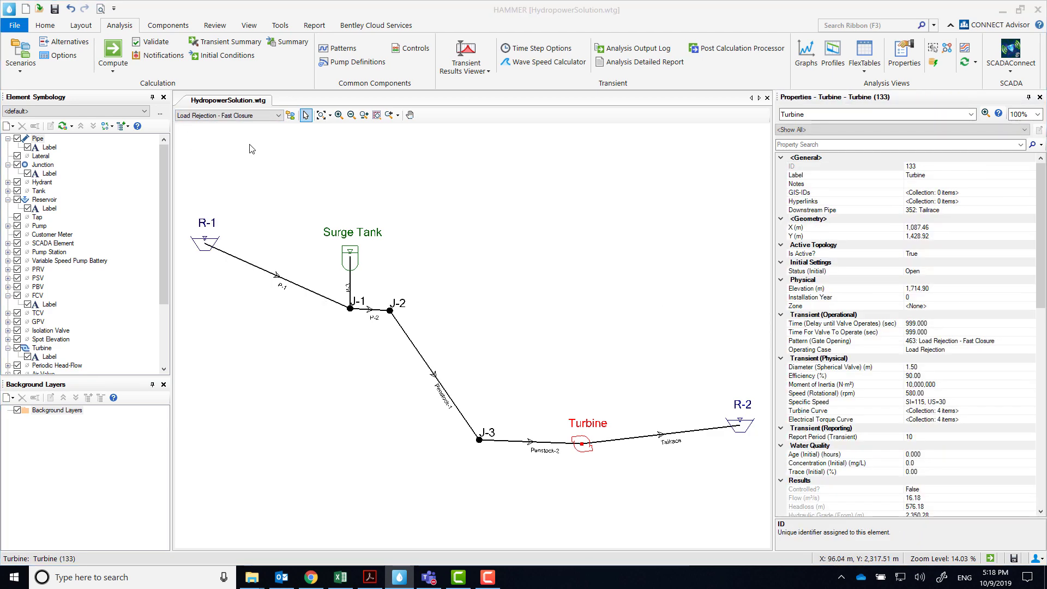
click(929, 497)
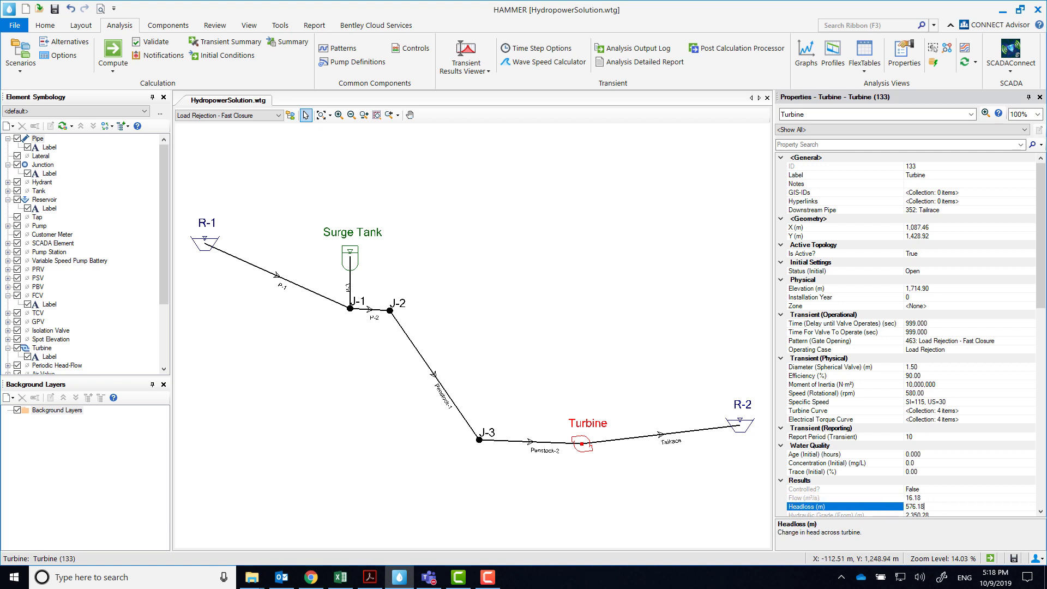
Back in Load Acceptance, enter rated flow 16.18 and rated head 576.18.
click(239, 116)
click(240, 163)
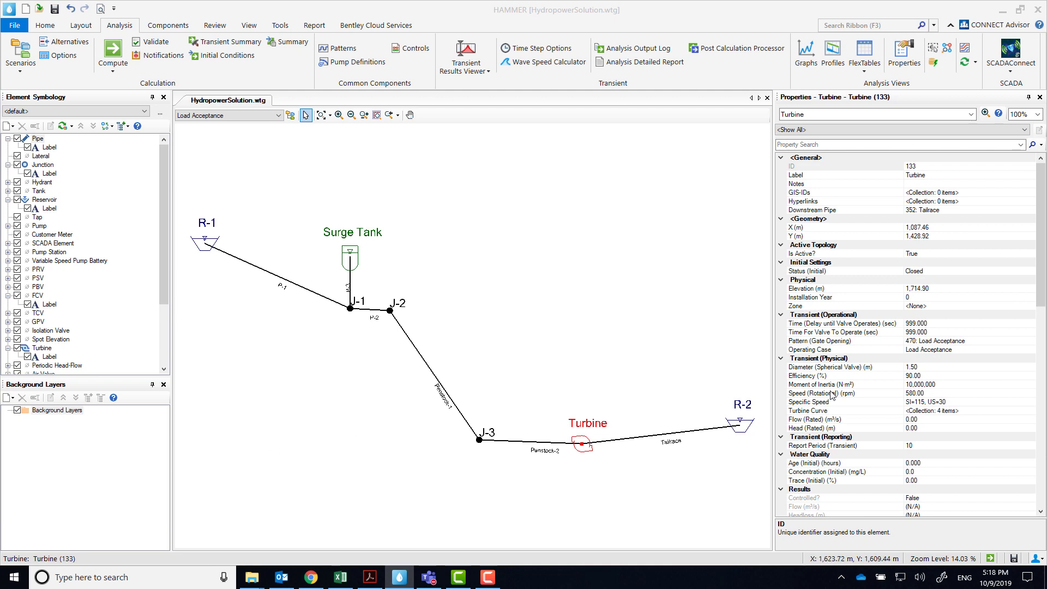
click(961, 422)
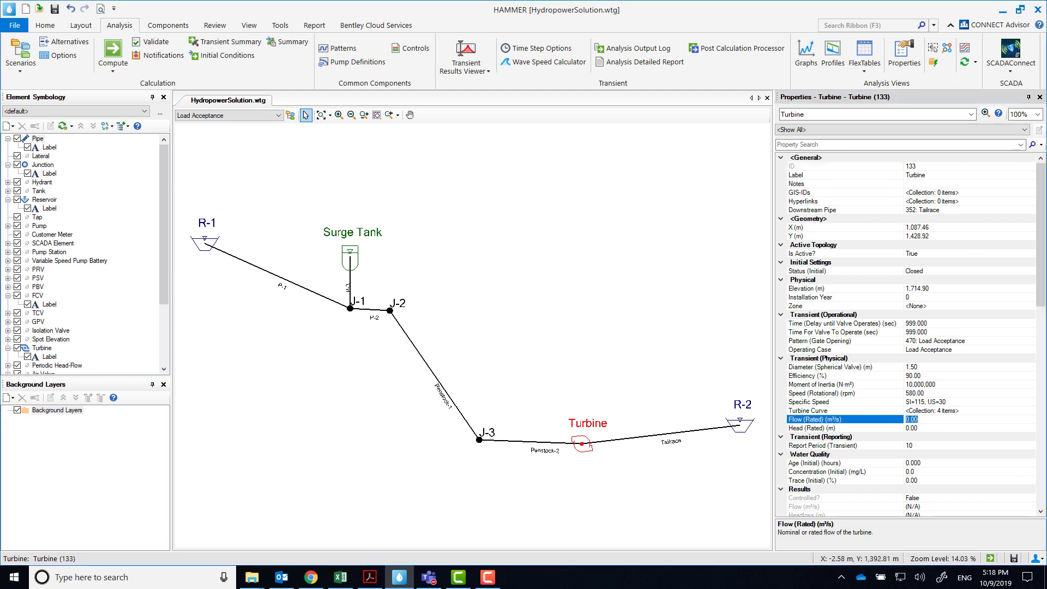
click(925, 428)
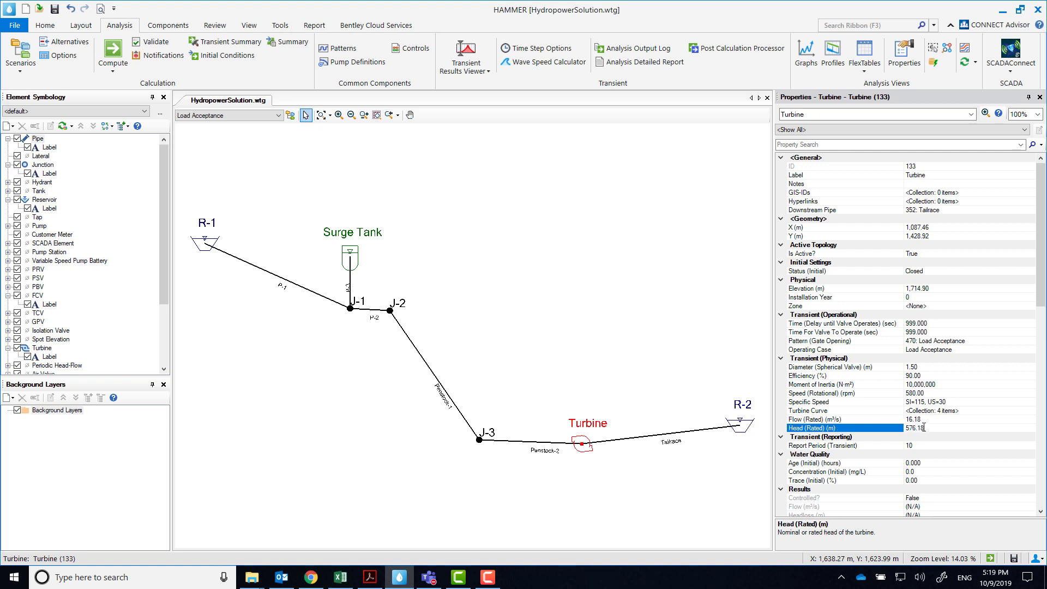
click(930, 419)
click(930, 419)
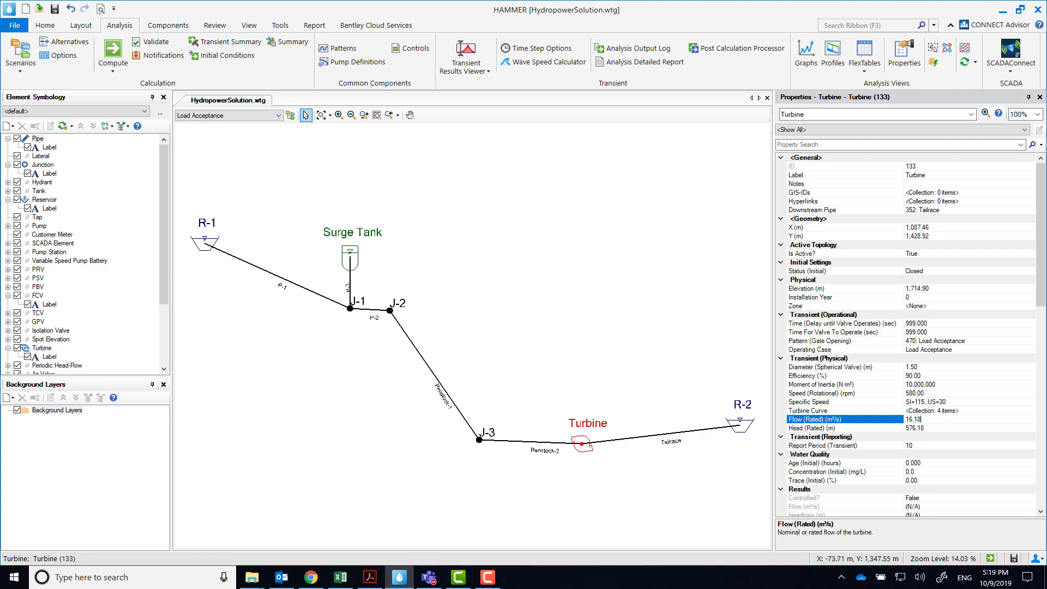
Compute Load Acceptance, review extreme pressures and initial conditions, then open the Transient Results Viewer.
click(113, 66)
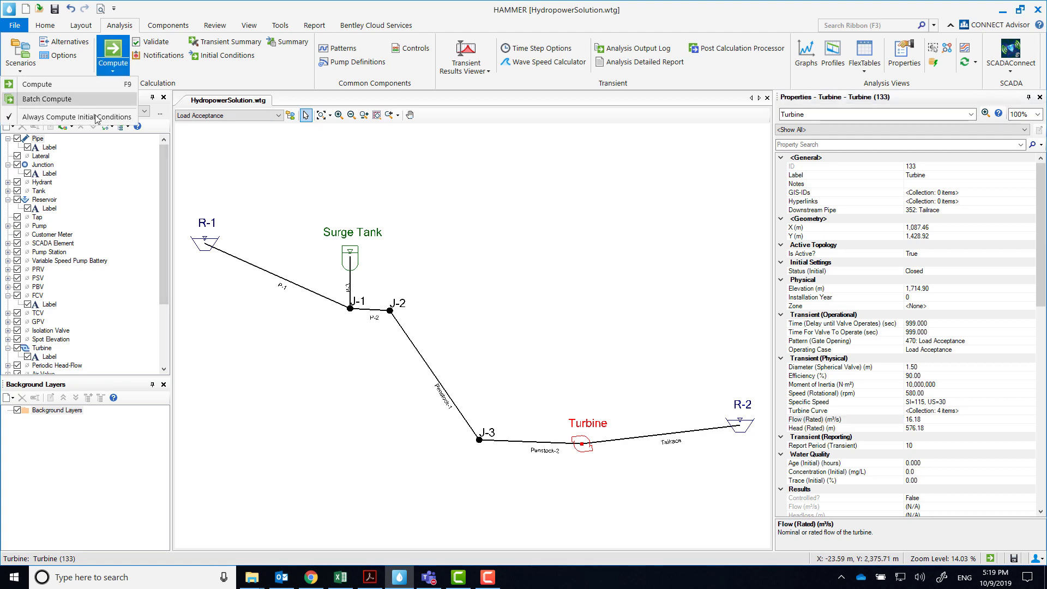
click(48, 86)
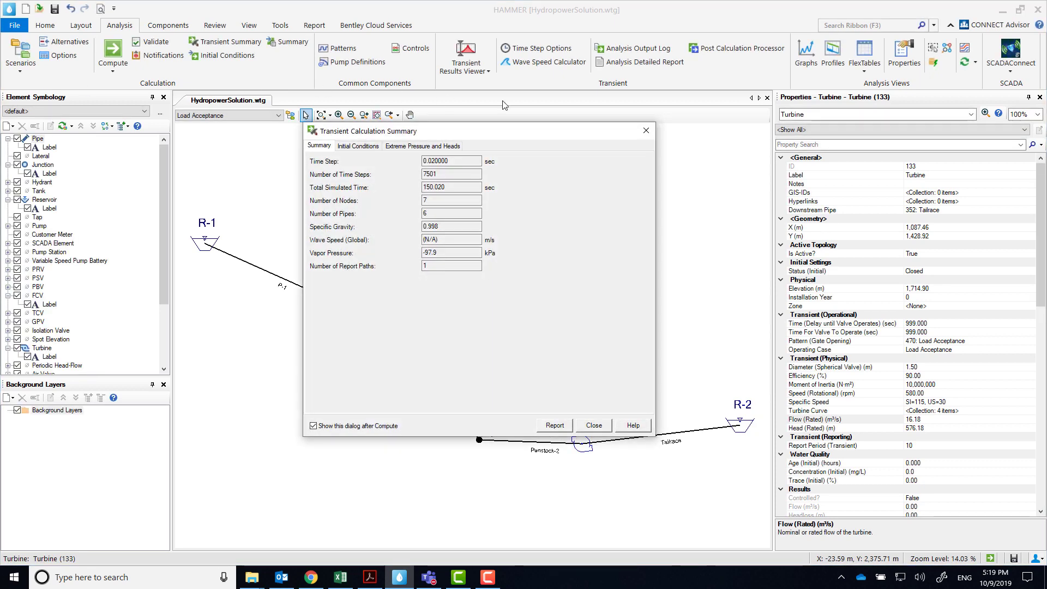
click(422, 146)
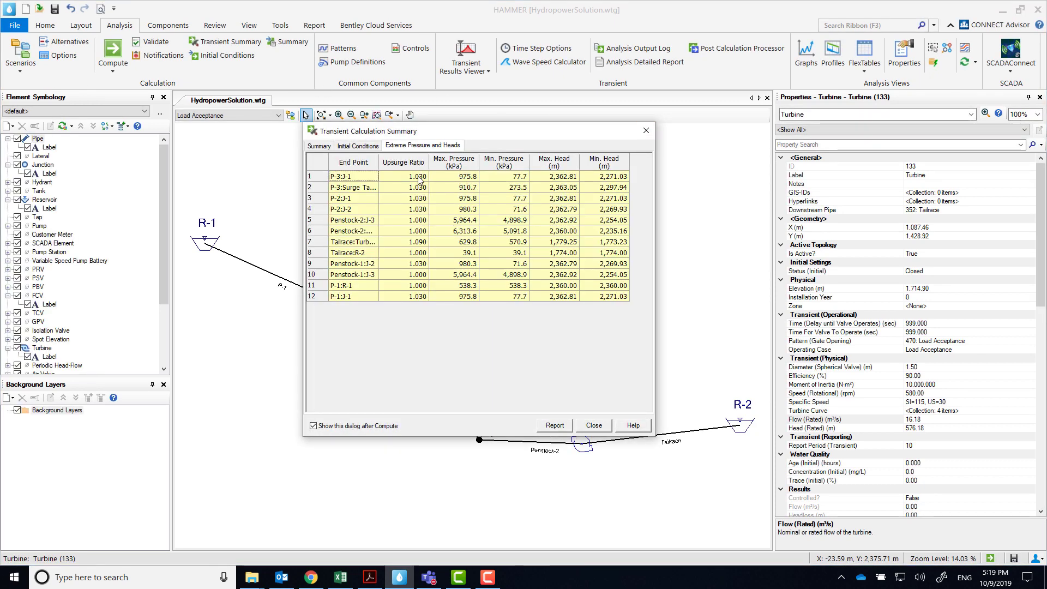
click(357, 146)
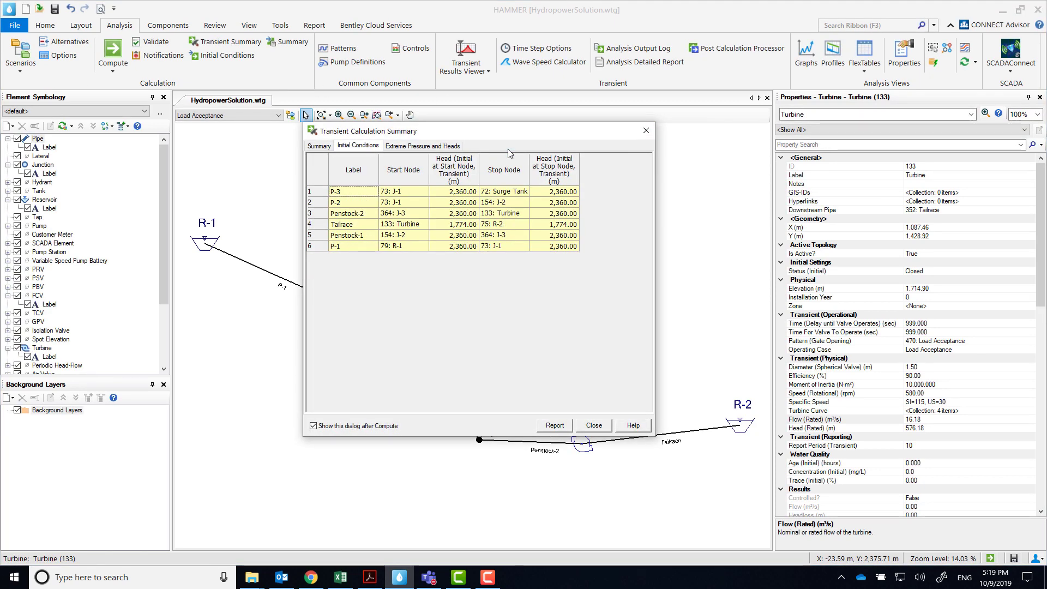
click(646, 131)
click(466, 63)
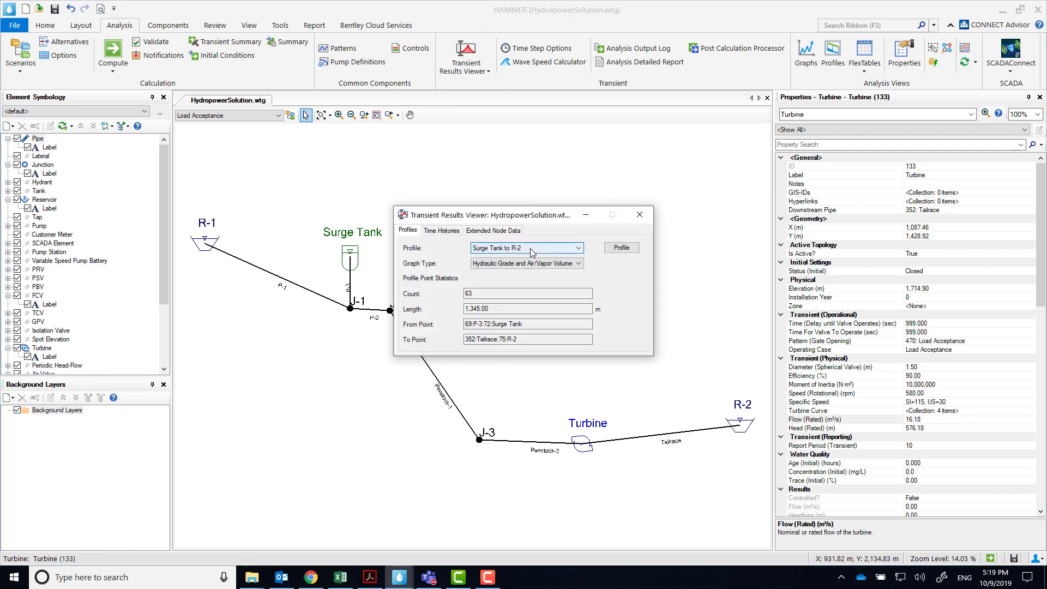
Plot the Surge Tank to R-2 profile, animate it, and place the windows side by side.
click(621, 248)
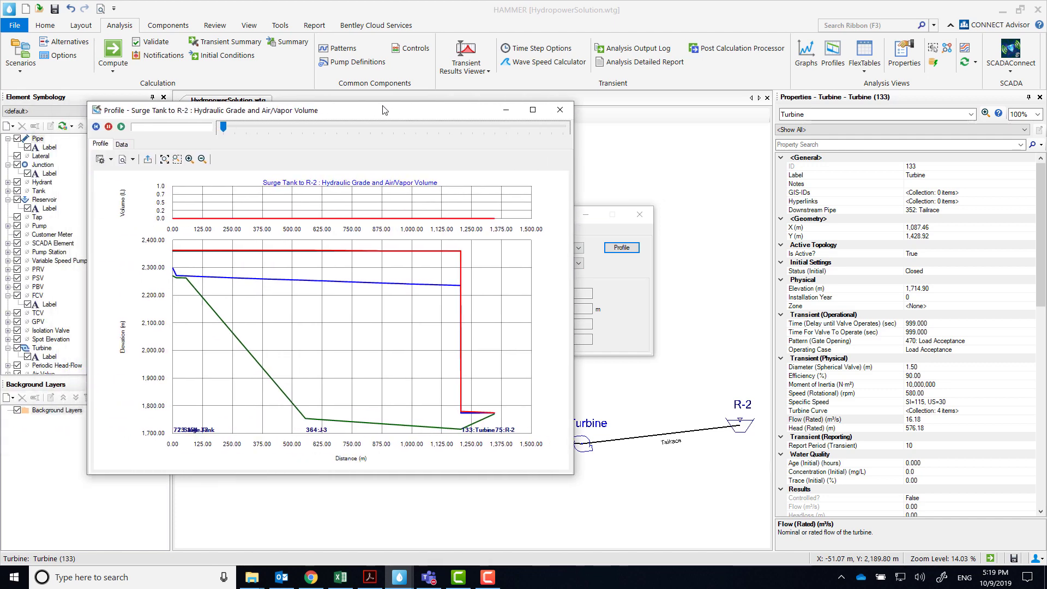
click(135, 125)
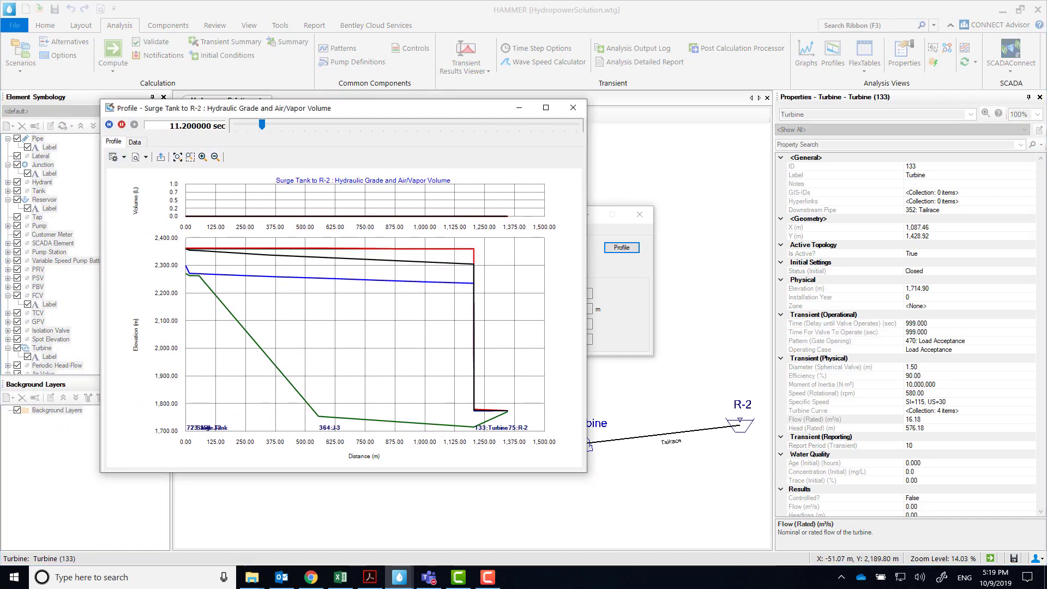
key(alt+Tab)
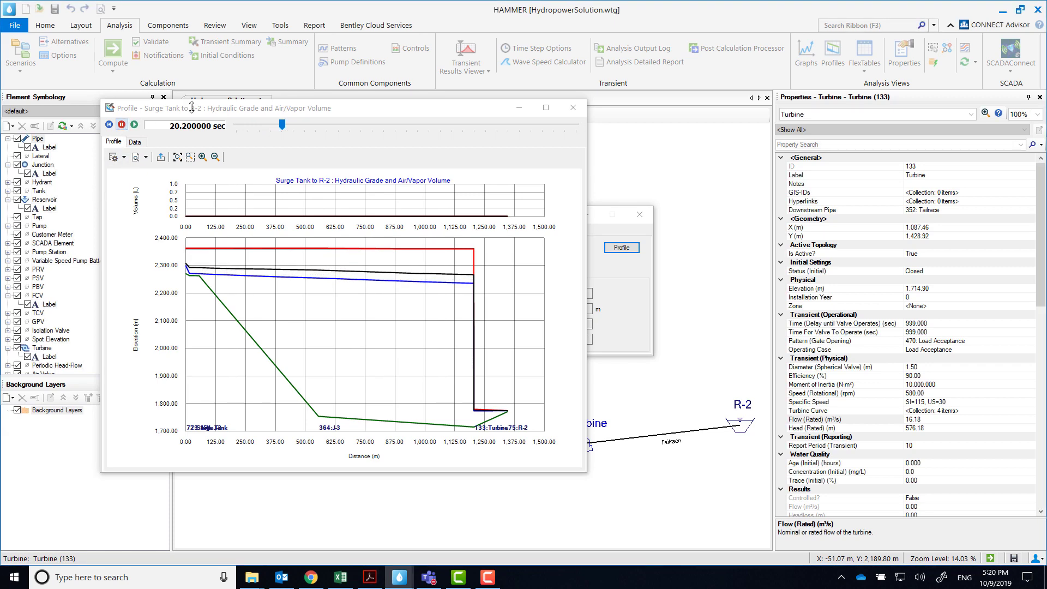
drag(194, 113, 95, 103)
drag(508, 217, 614, 188)
Plot the hydraulic grade and flow time history at P-3:Surge Tank.
click(545, 200)
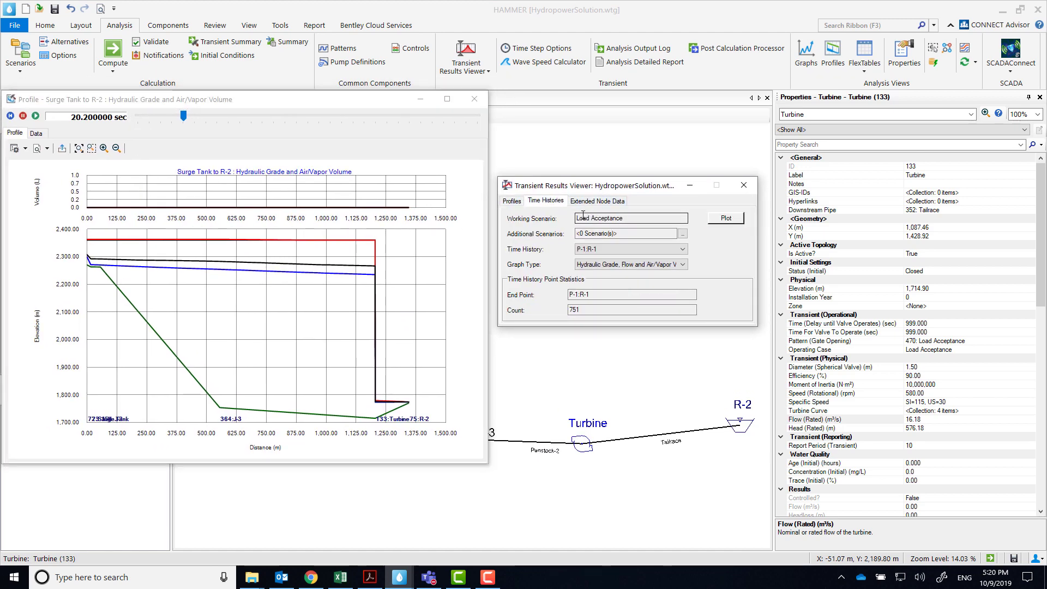
click(613, 249)
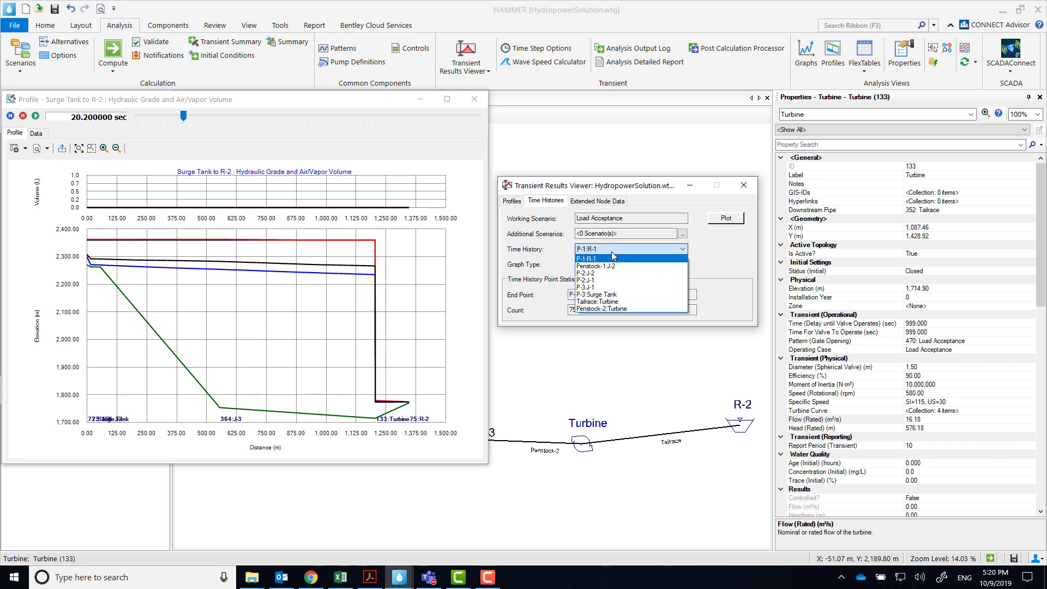
click(616, 272)
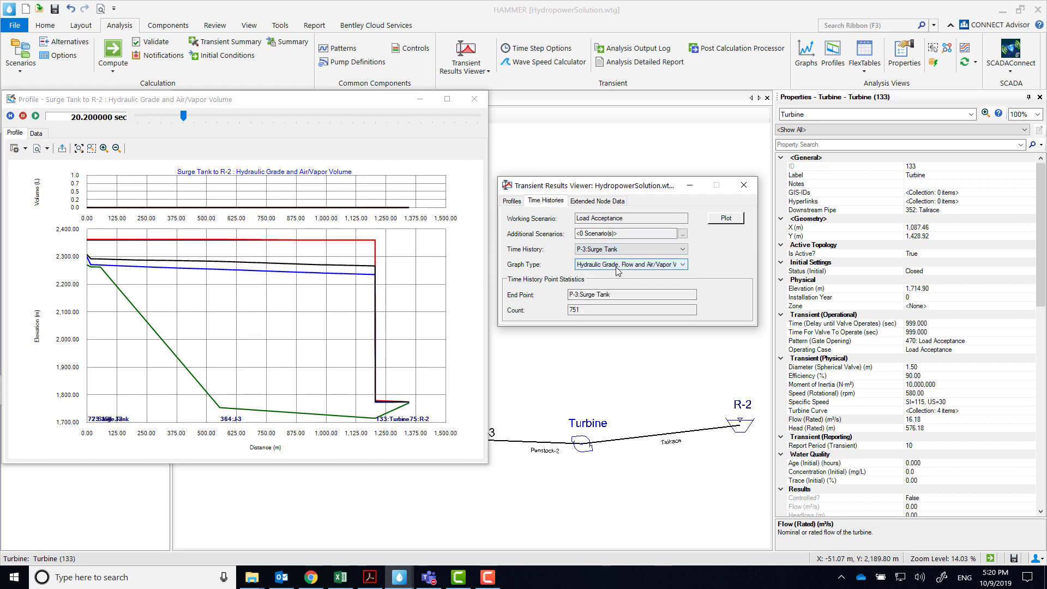
click(618, 270)
click(616, 294)
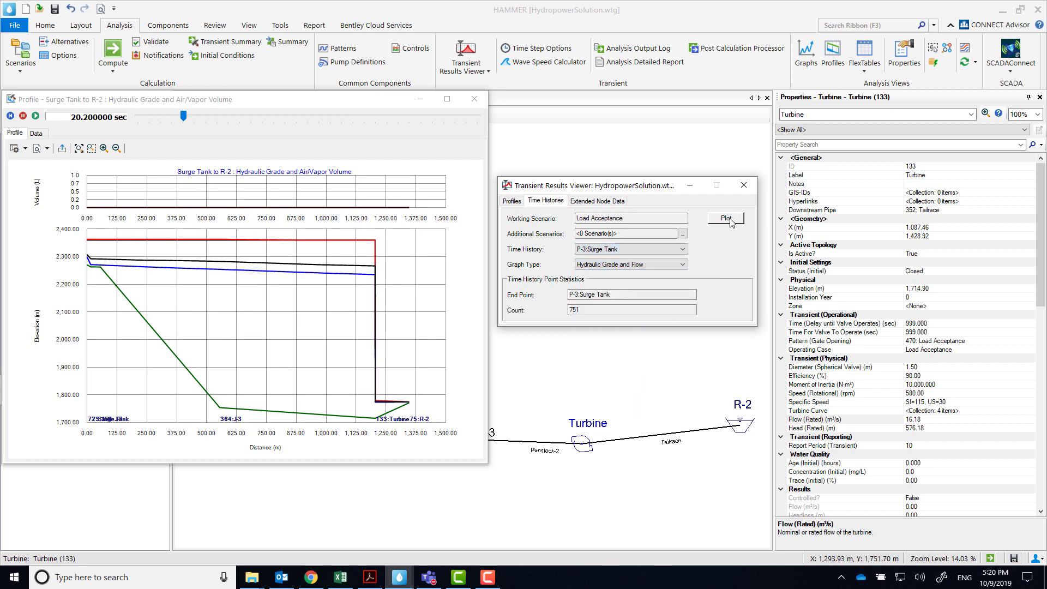
click(730, 218)
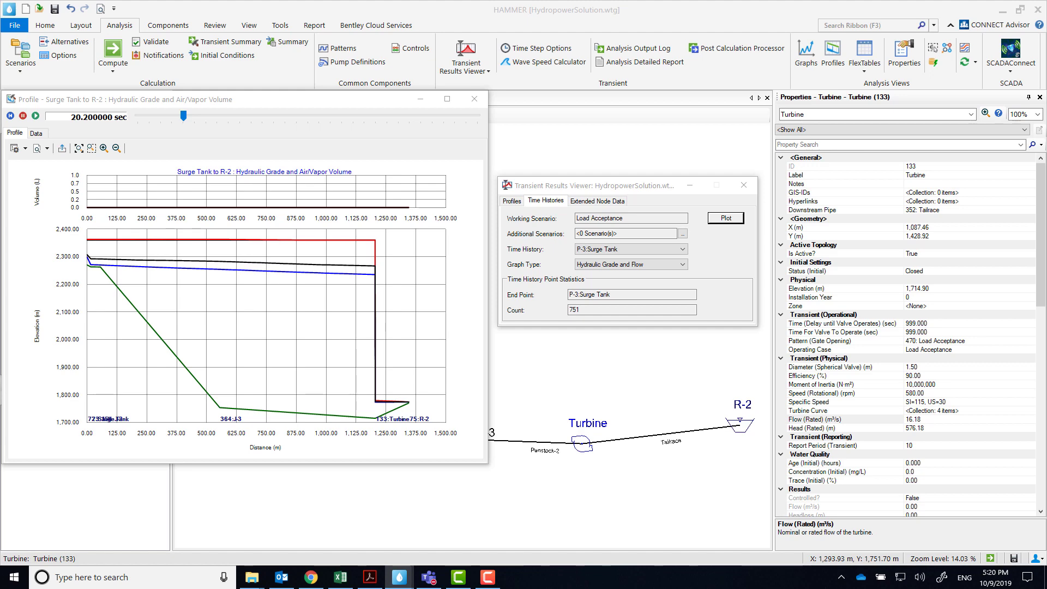
Reposition the graph, rewind the animation to 8.8 s and replay it.
drag(813, 62, 807, 94)
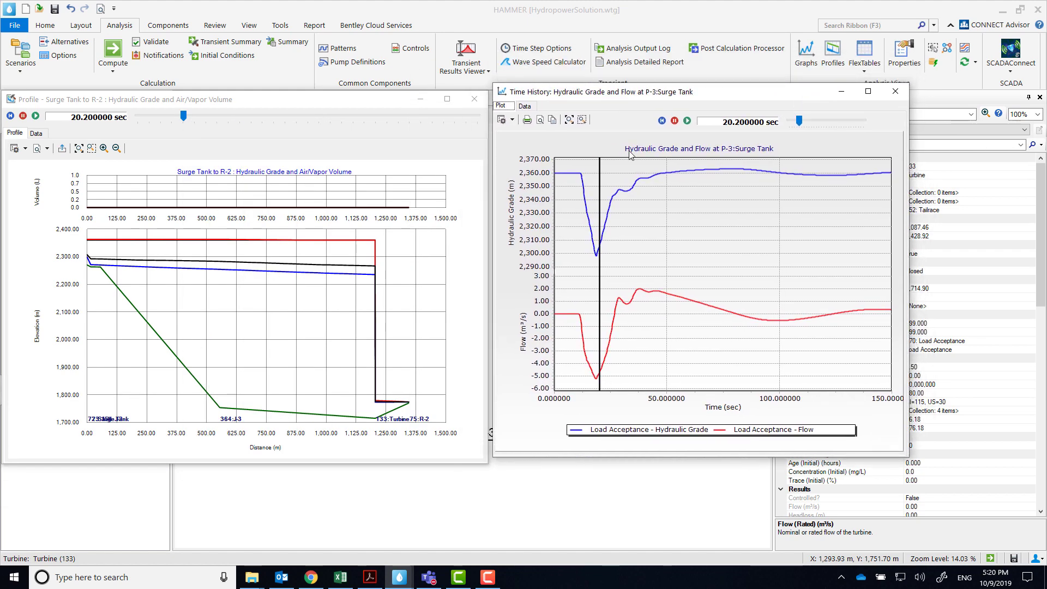
drag(799, 121, 792, 121)
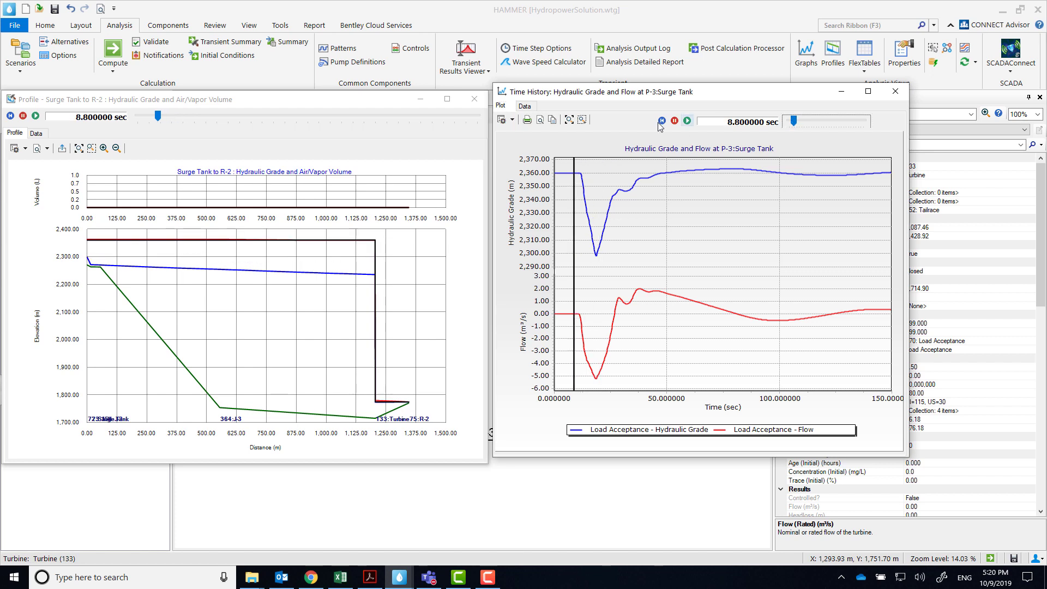
click(687, 121)
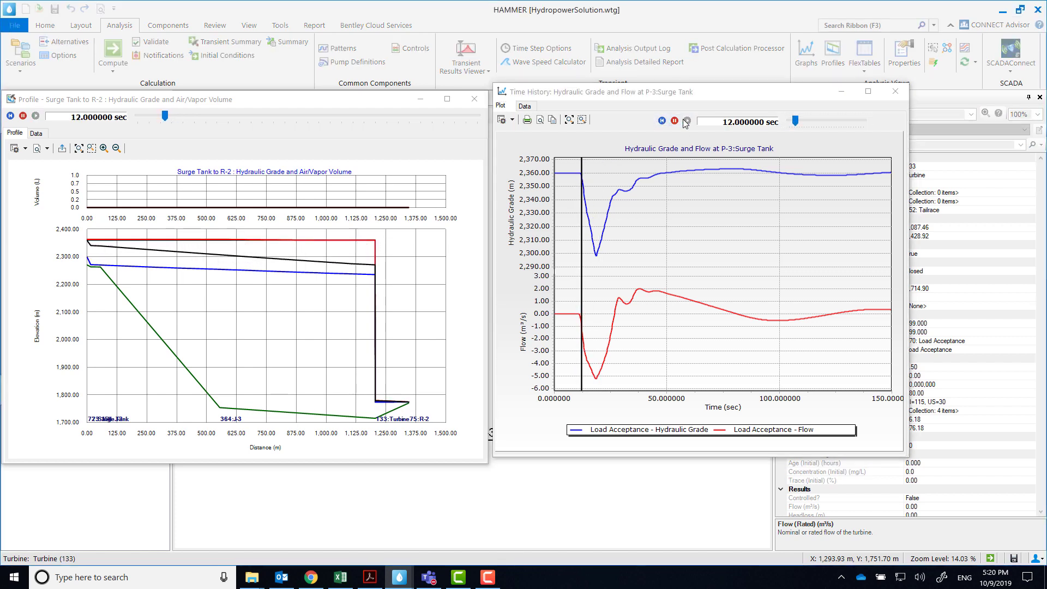